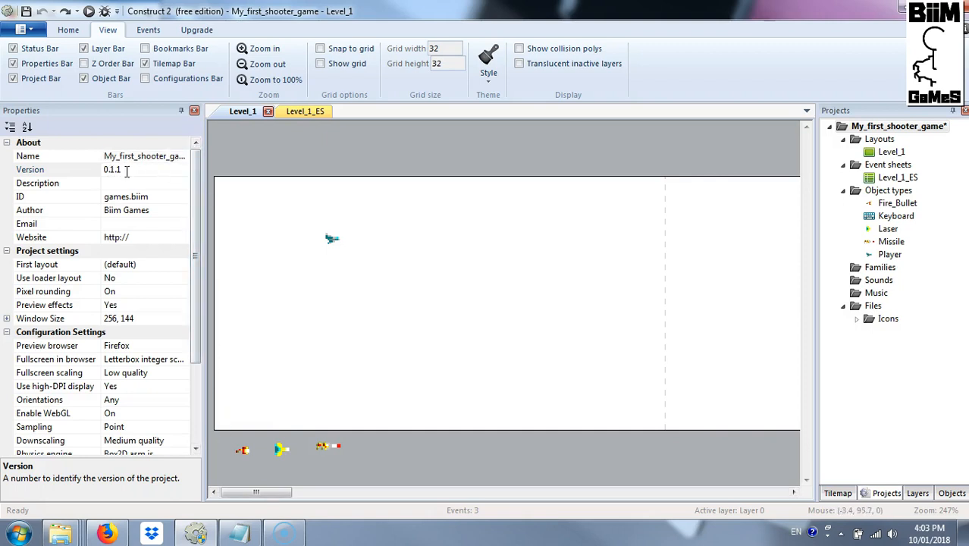
- Set the project version to 0.2.0
click(117, 169)
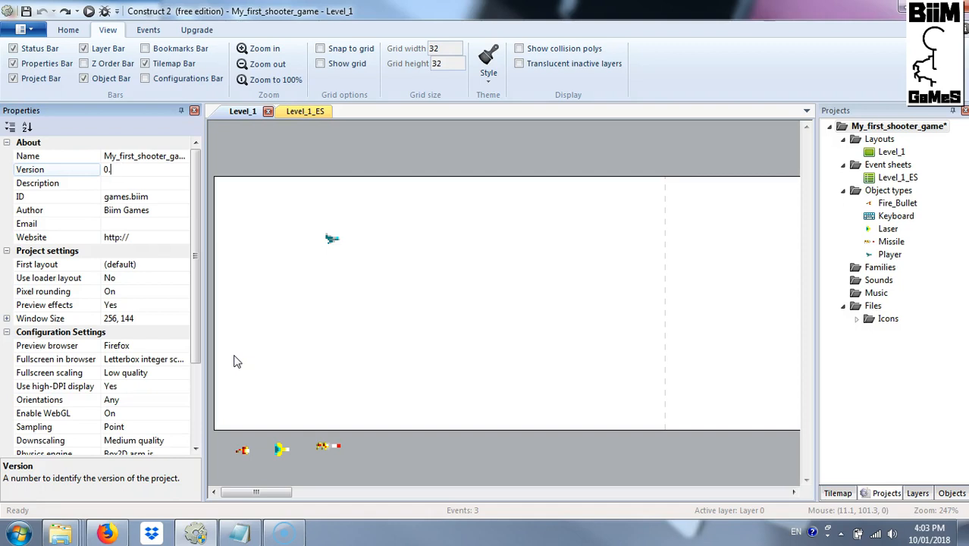
text(2.0)
key(Return)
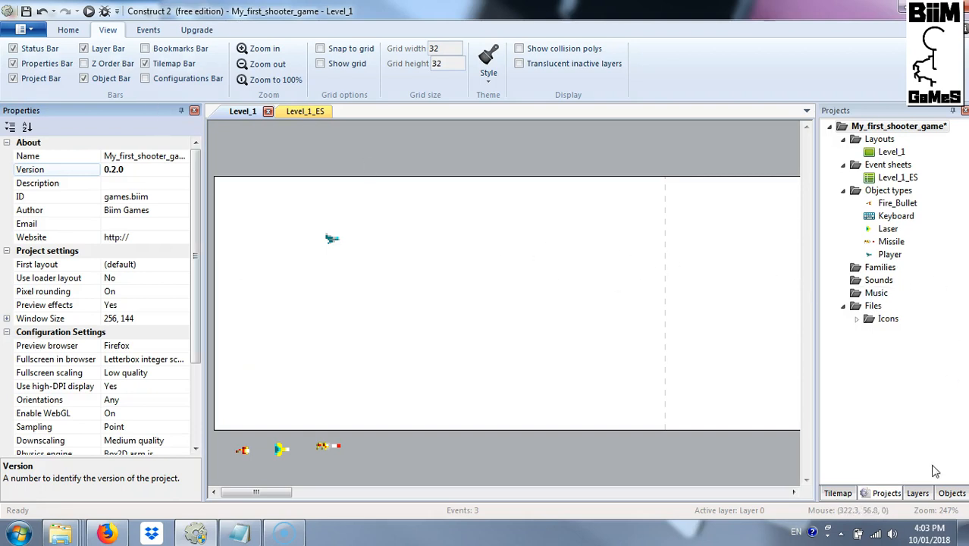
- Select Layer 0 and open its background color for editing
click(918, 493)
click(869, 148)
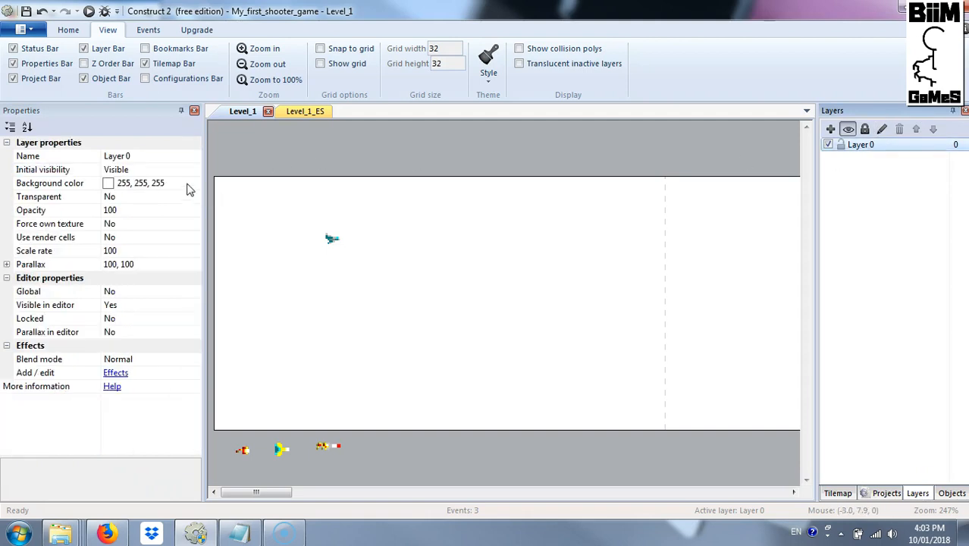
click(189, 188)
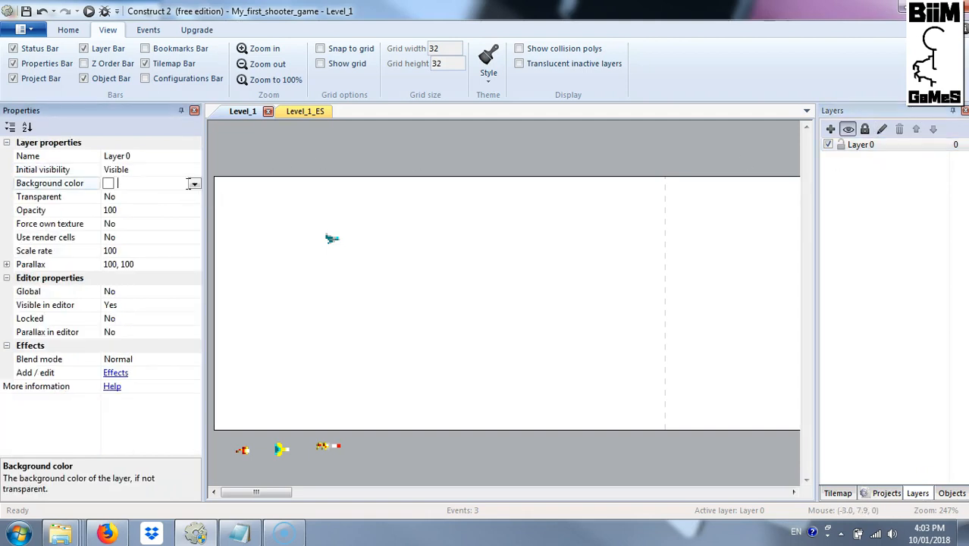
click(194, 184)
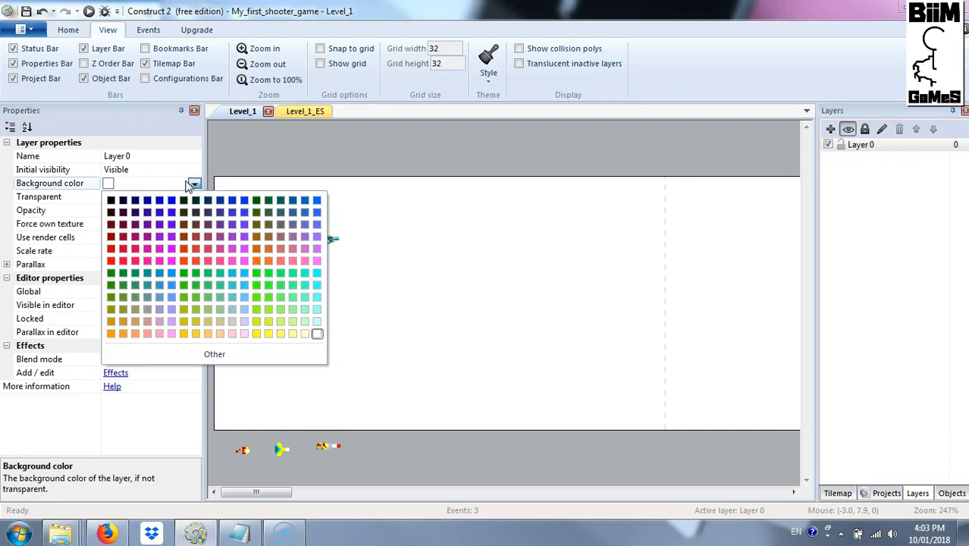
click(215, 354)
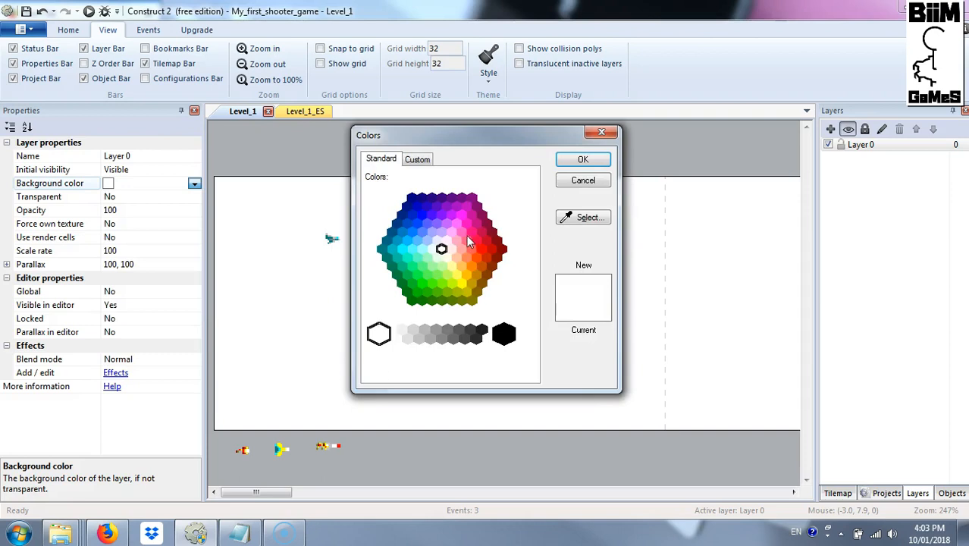
click(419, 160)
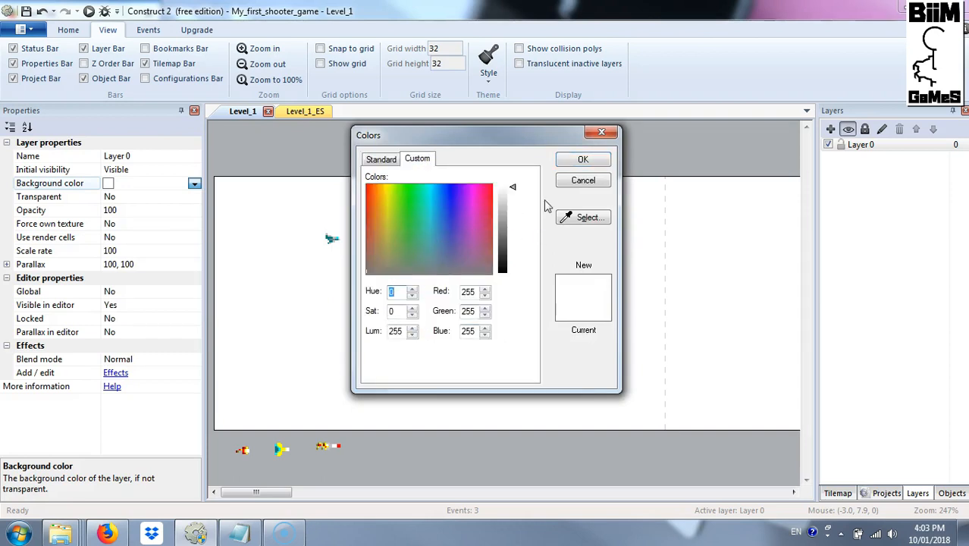
click(584, 181)
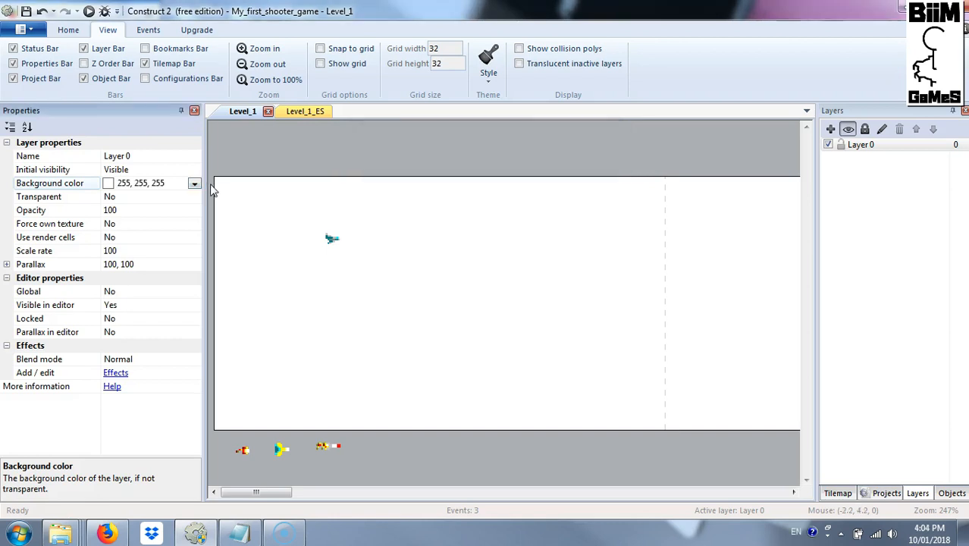
- Set the background color of Layer 0 to black
click(195, 185)
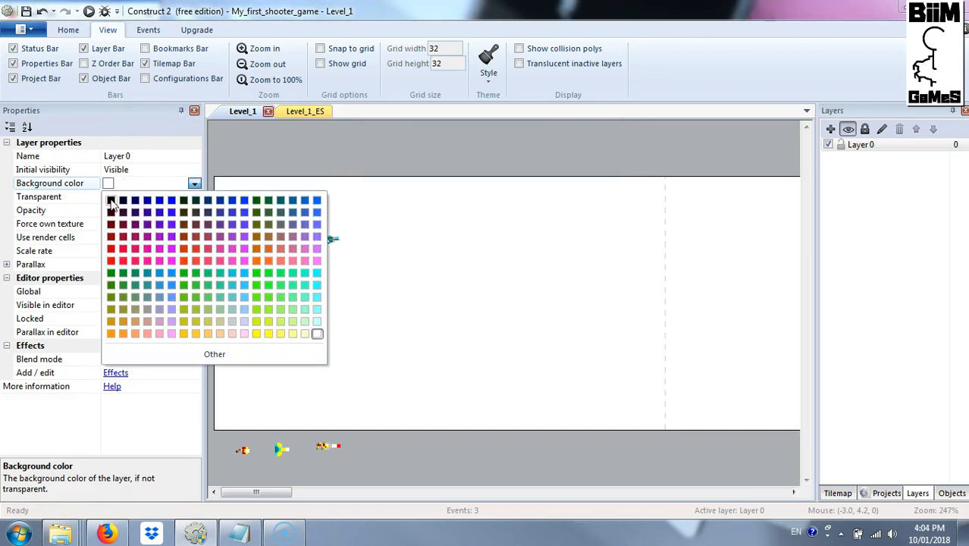
click(111, 200)
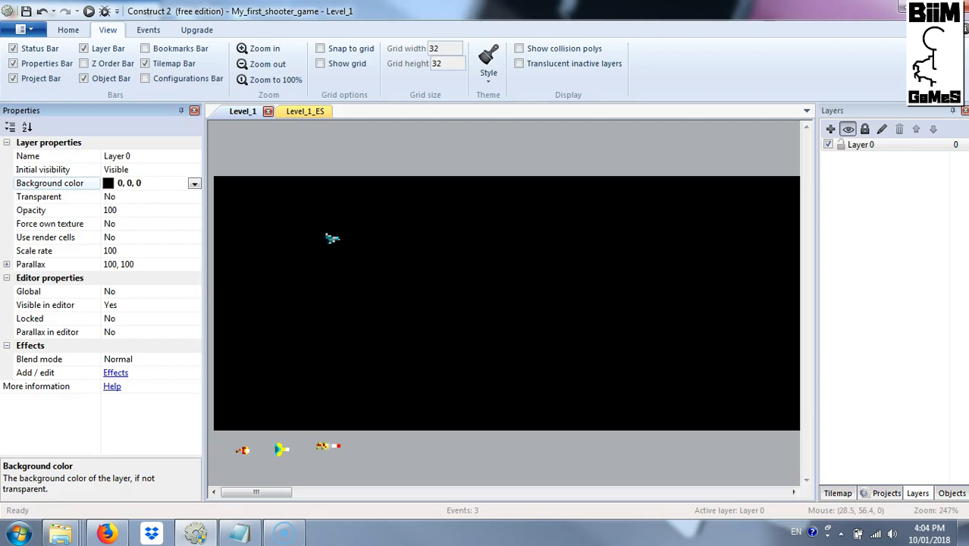
- Insert a new Sprite object into the Level_1 layout, below and to the right of the player ship
right_click(490, 320)
click(564, 109)
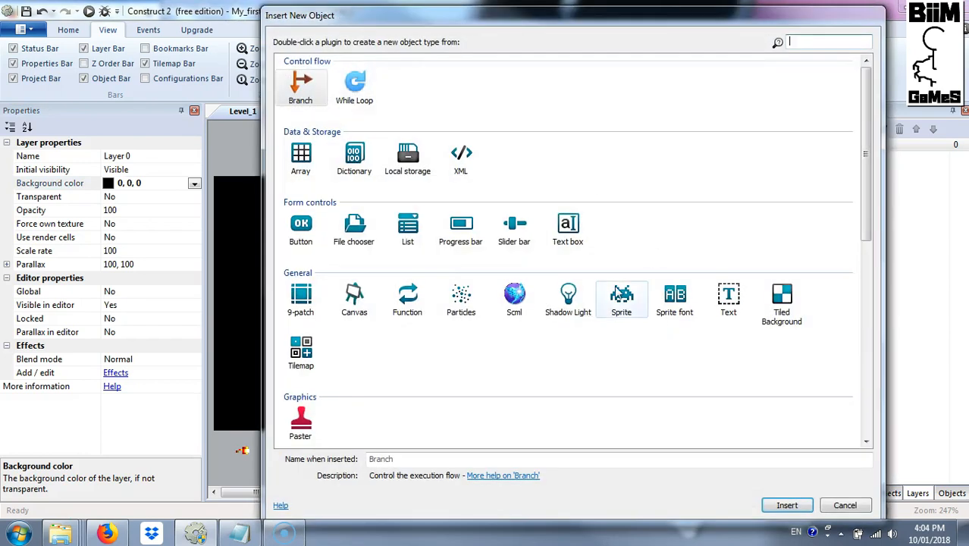
click(620, 300)
double_click(621, 300)
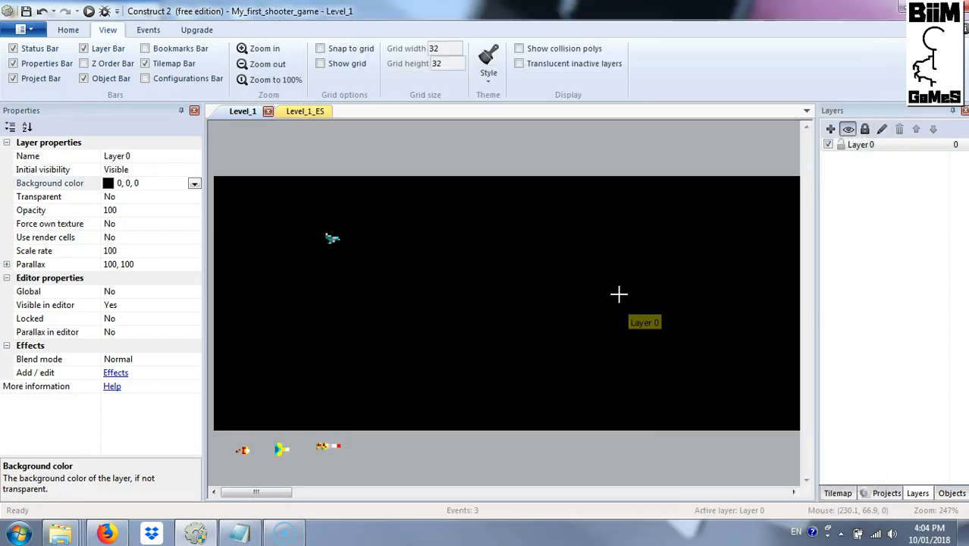
click(392, 319)
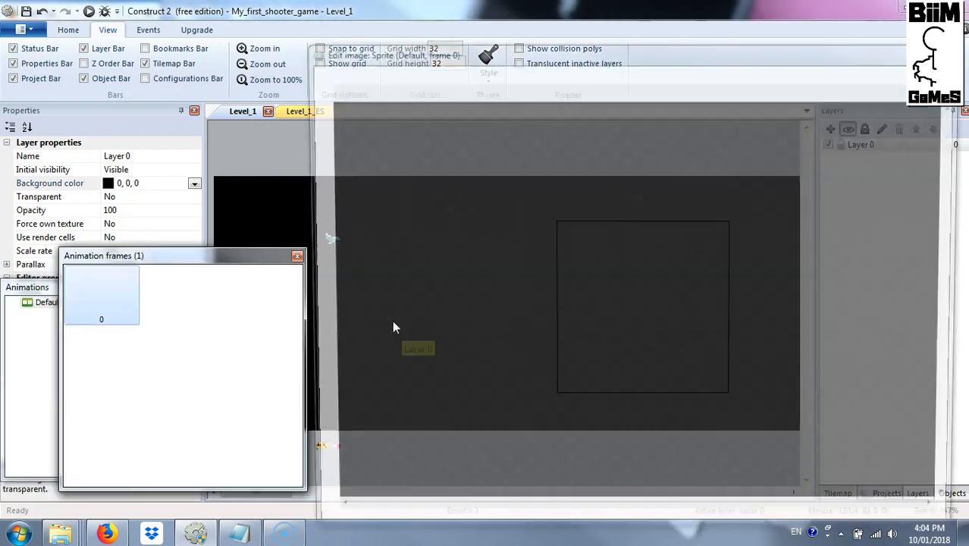
- Import Building_01.png, Building_02.png and Building_03.png as animation frames of the sprite and delete its empty first frame
right_click(103, 375)
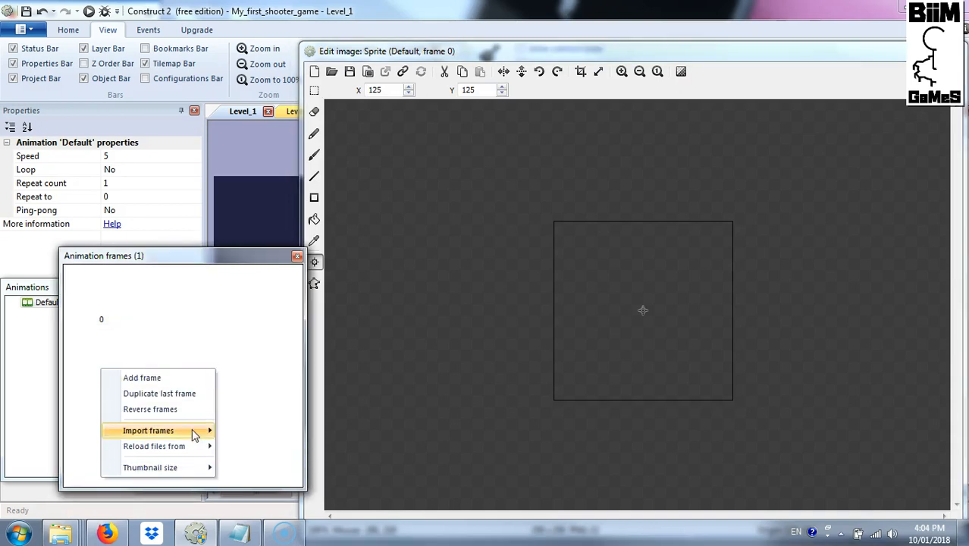
mouse_move(191, 432)
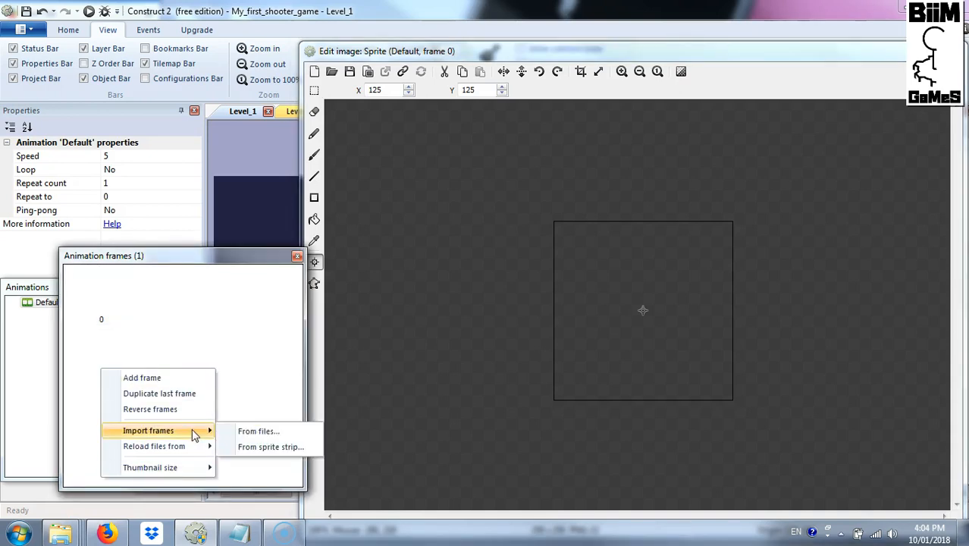
click(256, 431)
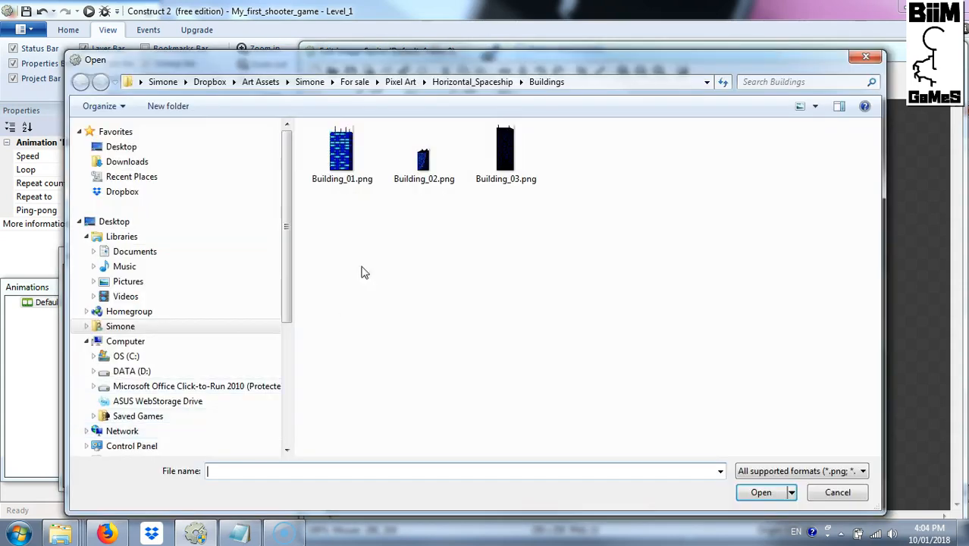
click(341, 163)
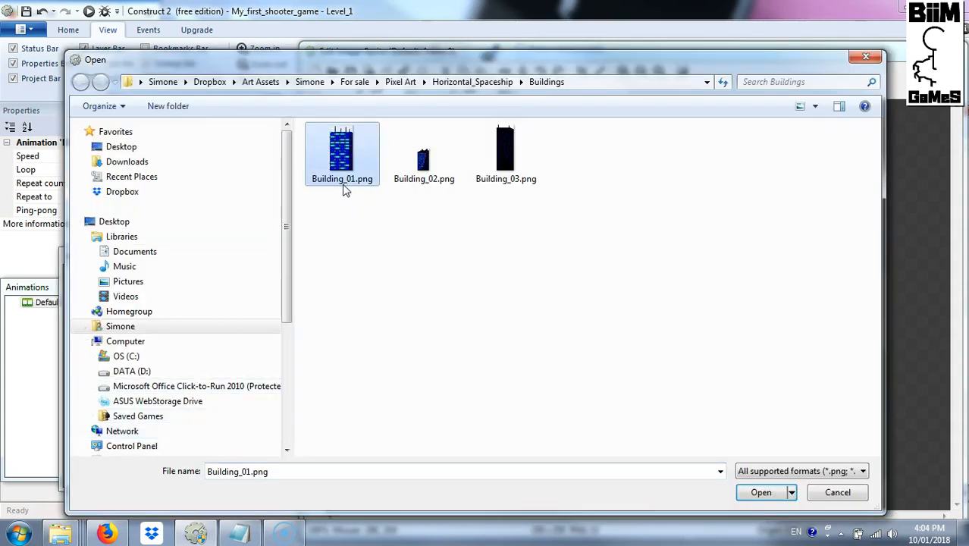
shift+click(519, 167)
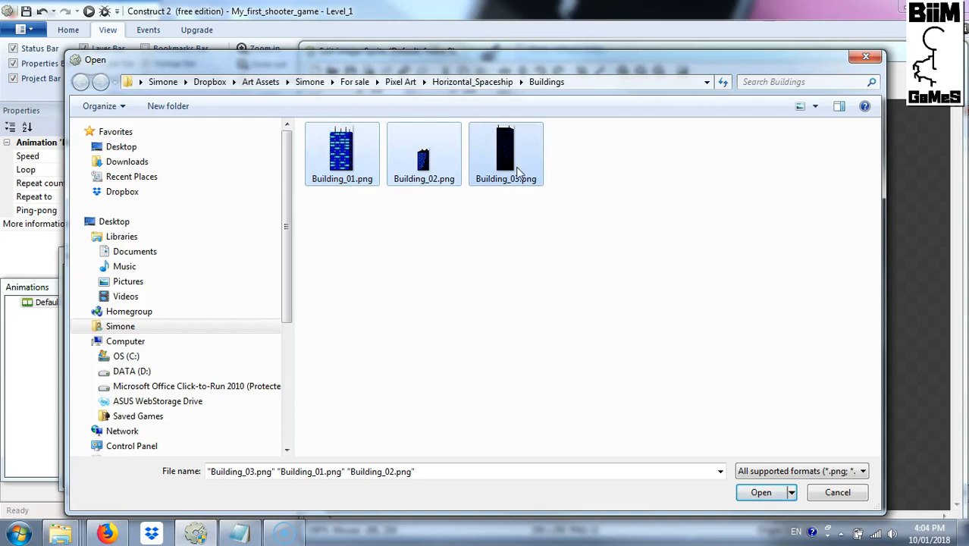
click(747, 493)
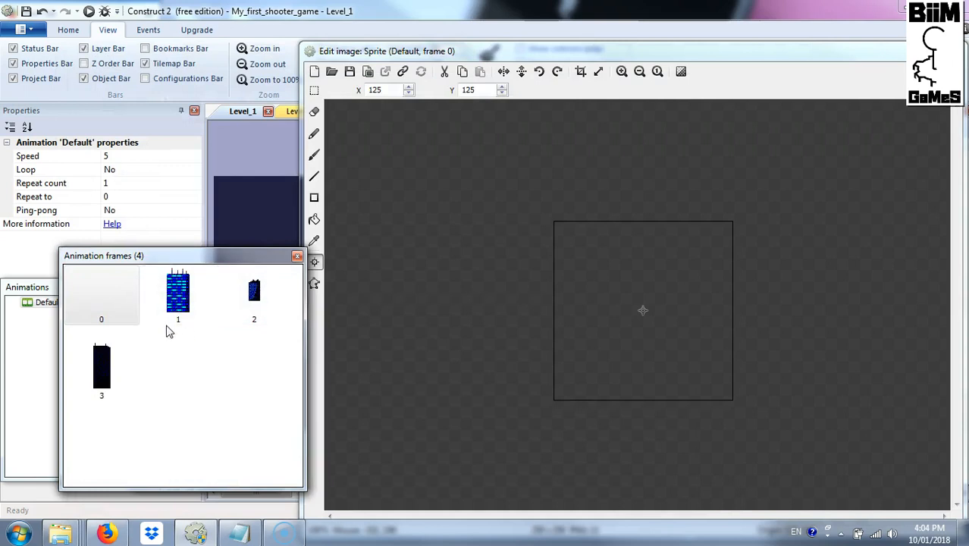
click(105, 300)
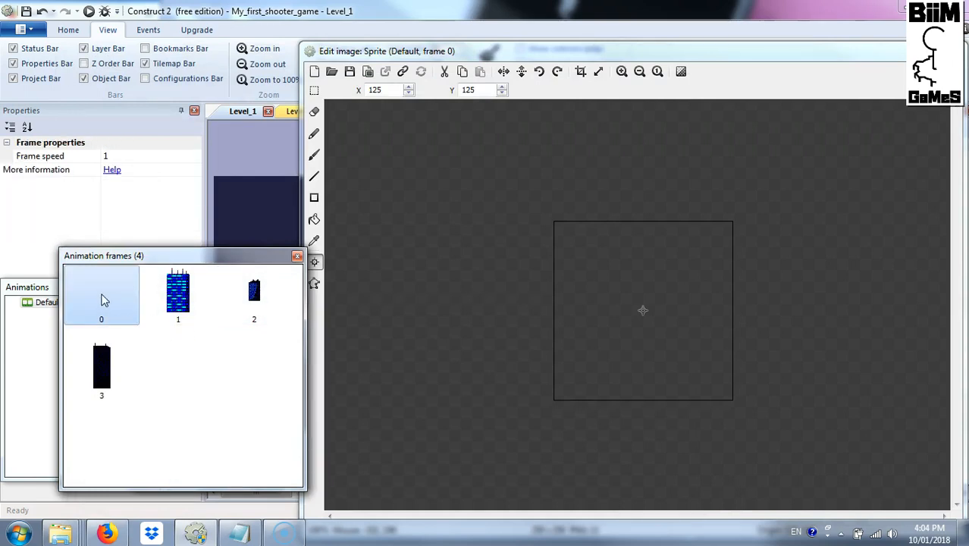
key(Delete)
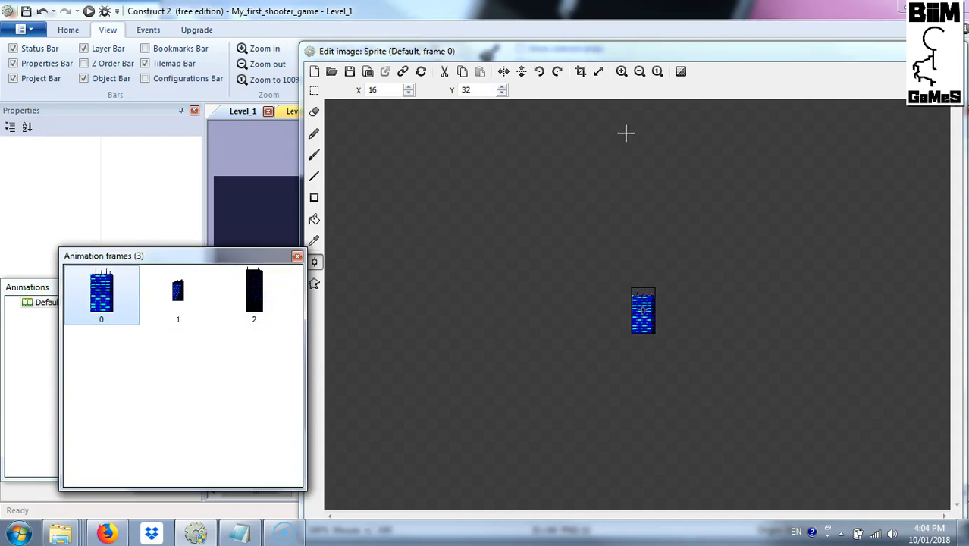
- Assign the origin point of the third building frame to Bottom-left and apply it to the whole animation
click(622, 71)
click(622, 71)
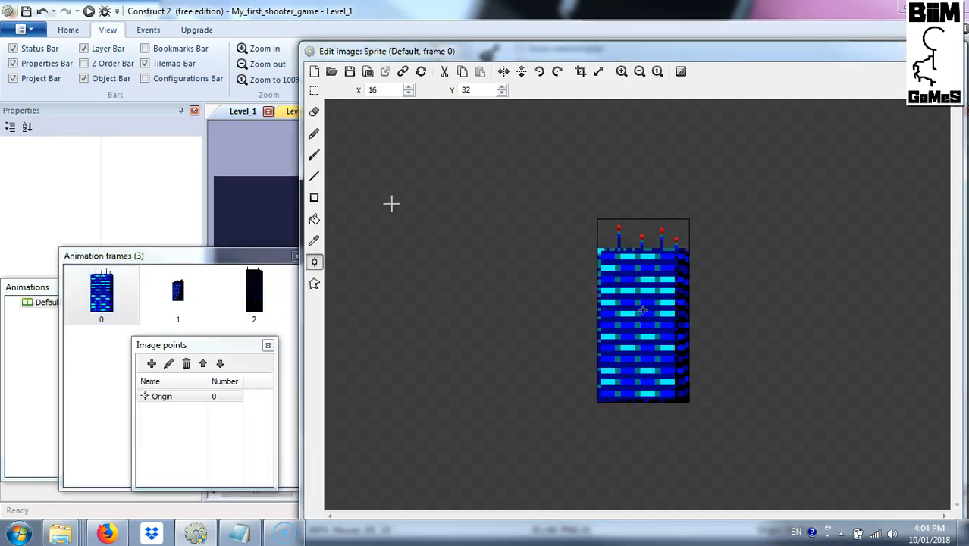
click(177, 292)
click(270, 302)
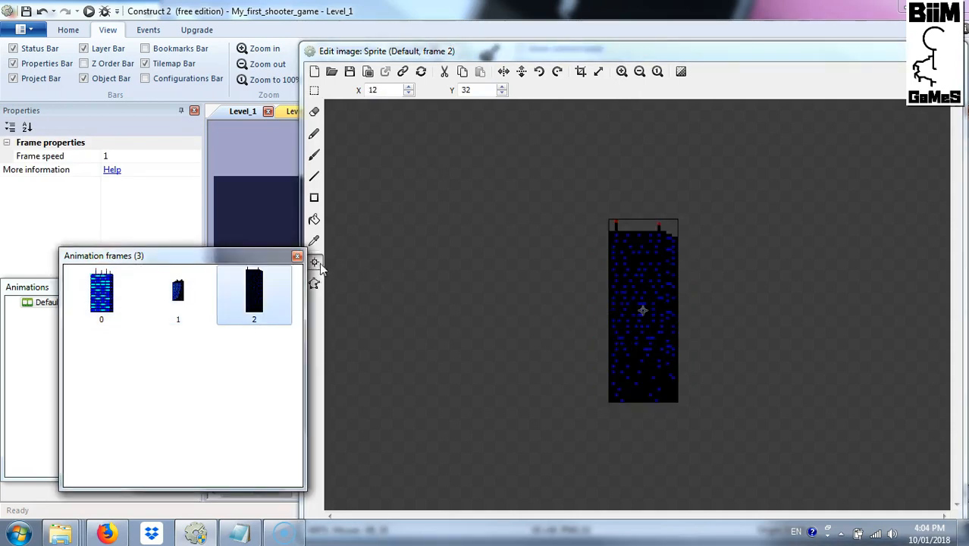
click(313, 279)
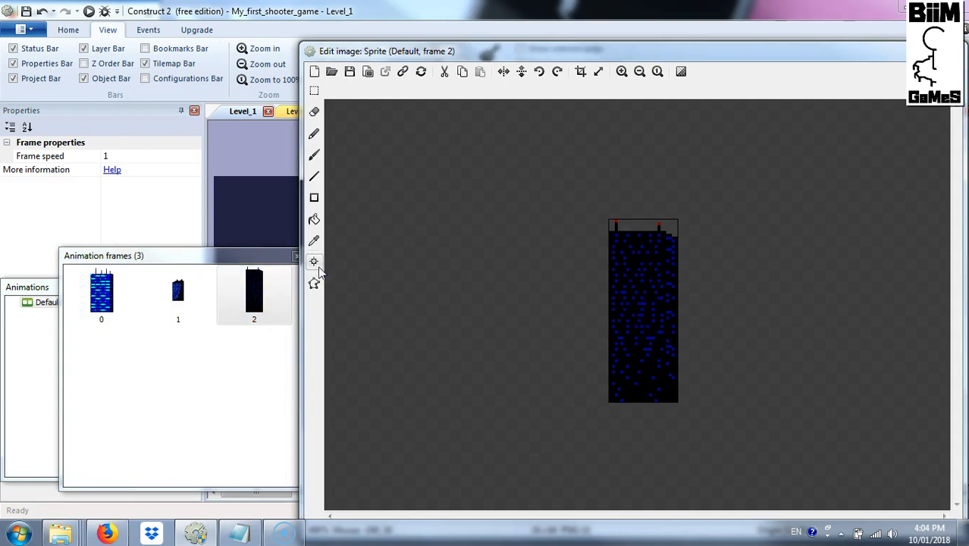
click(314, 262)
click(179, 397)
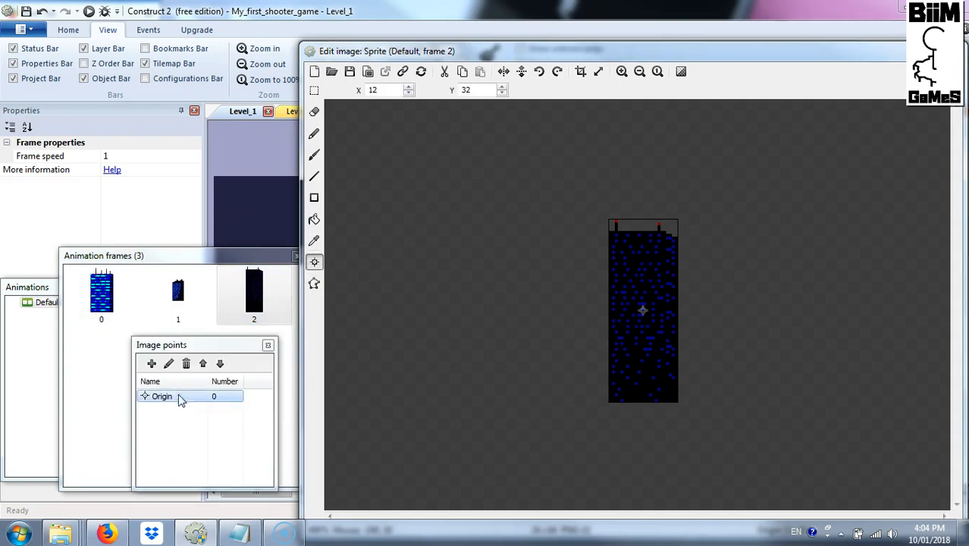
right_click(181, 401)
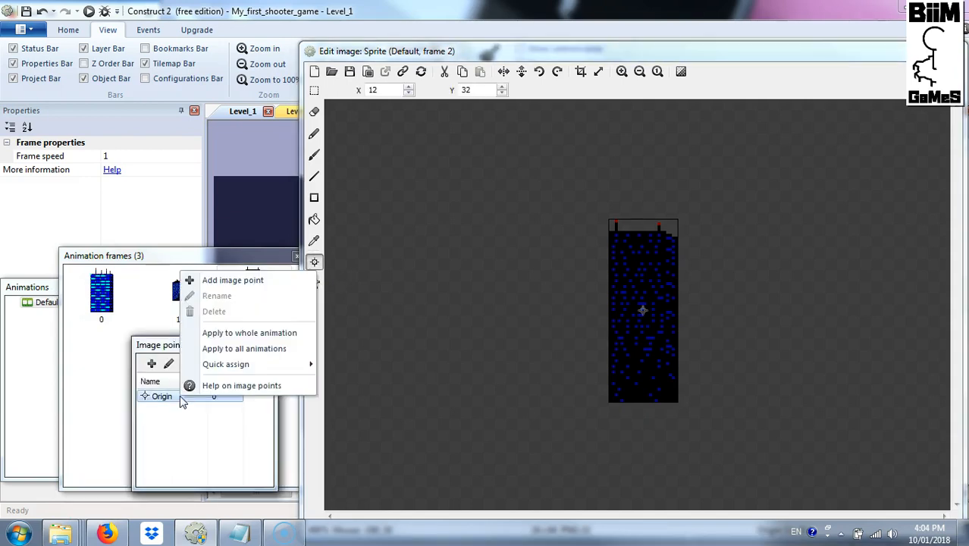
mouse_move(206, 368)
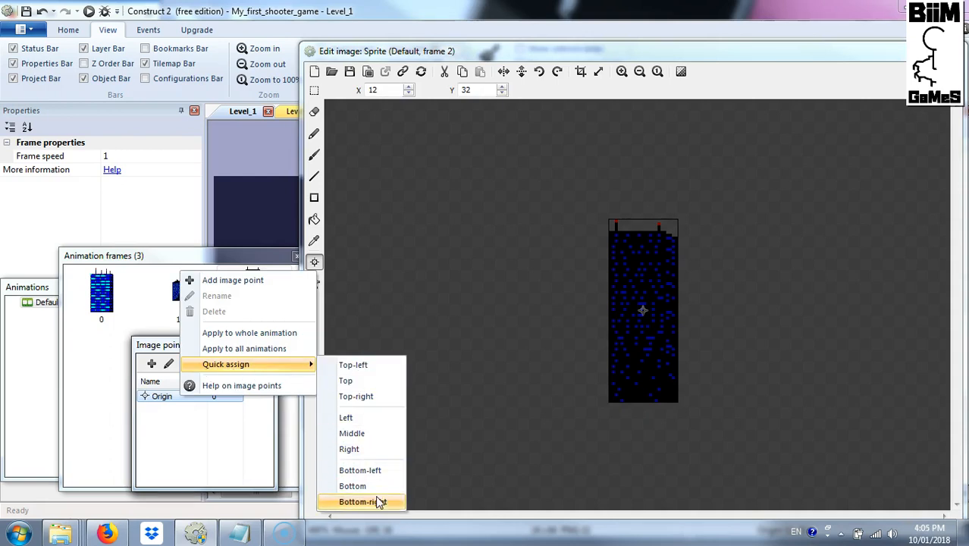
click(377, 471)
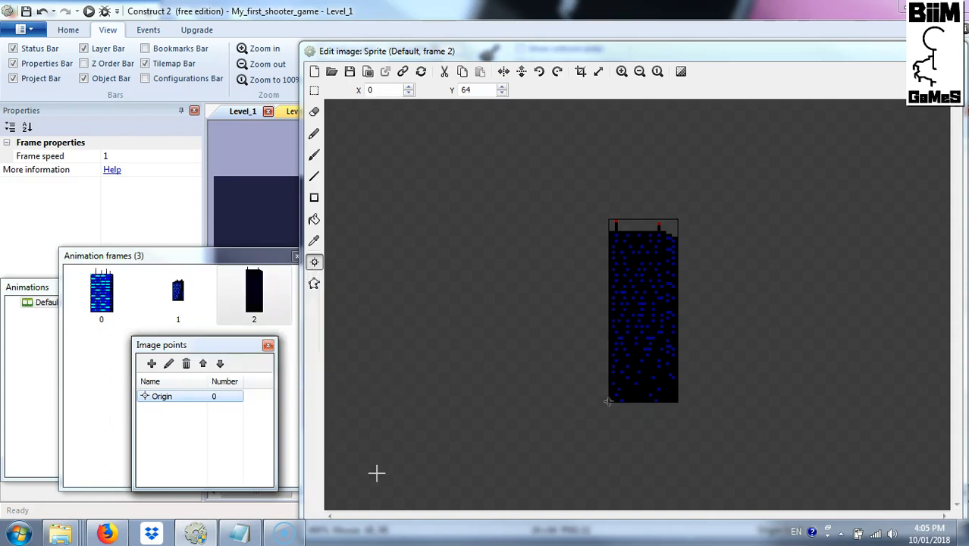
right_click(205, 398)
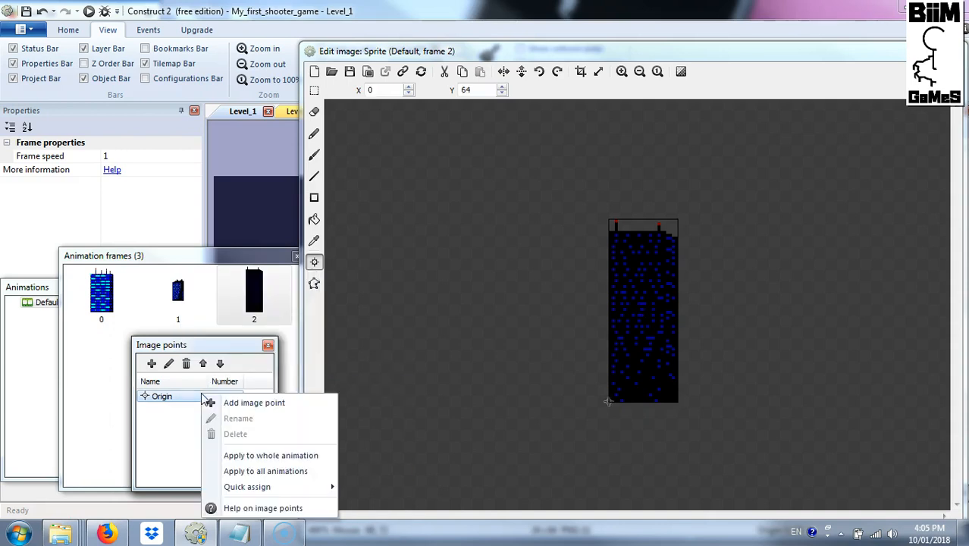
click(281, 459)
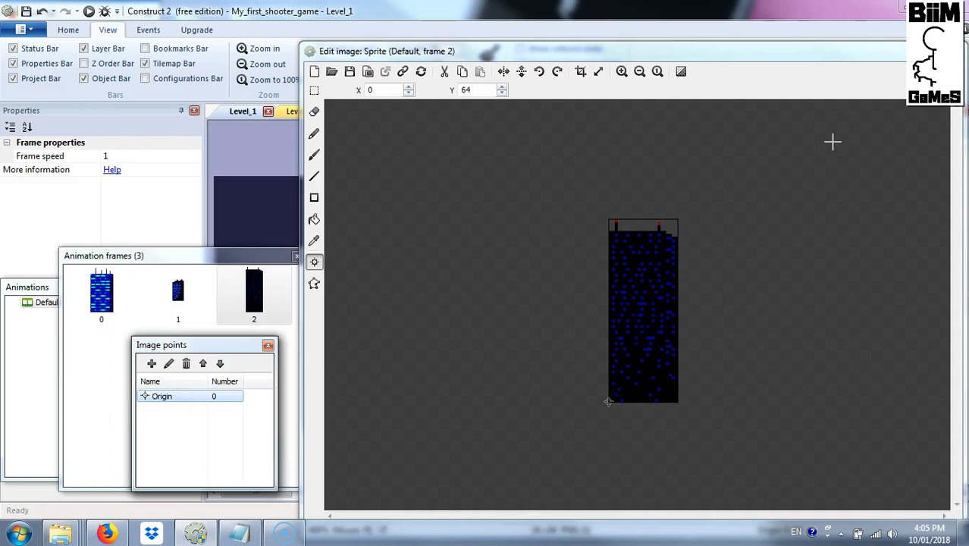
- Set the Default animation's speed to 0 and close the image editor
click(41, 302)
click(132, 156)
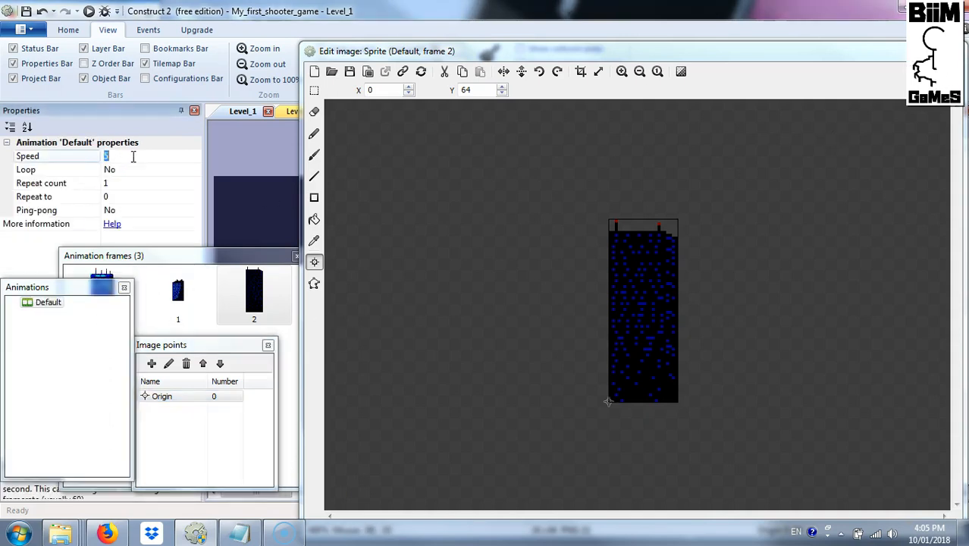
text(0)
click(942, 52)
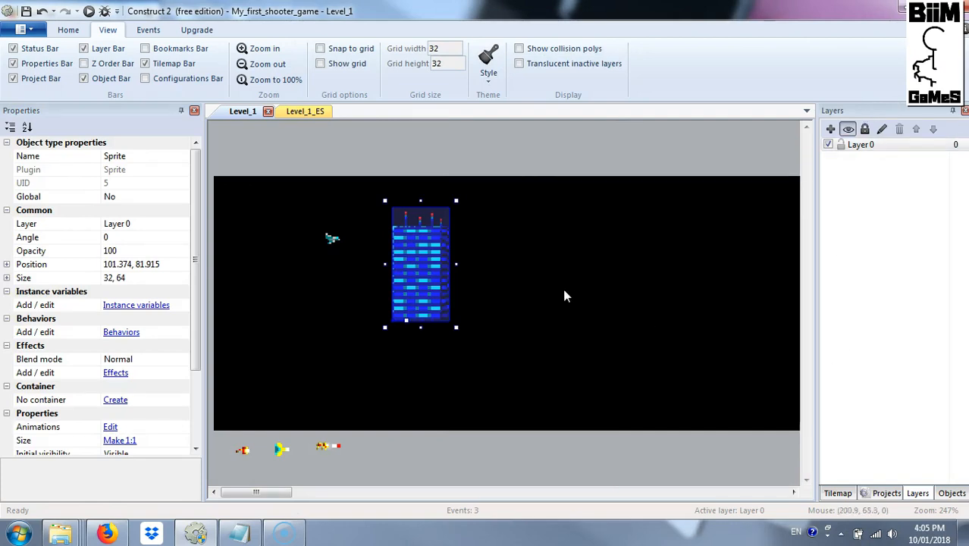
- Rename the new Sprite object type to Buildings
click(885, 493)
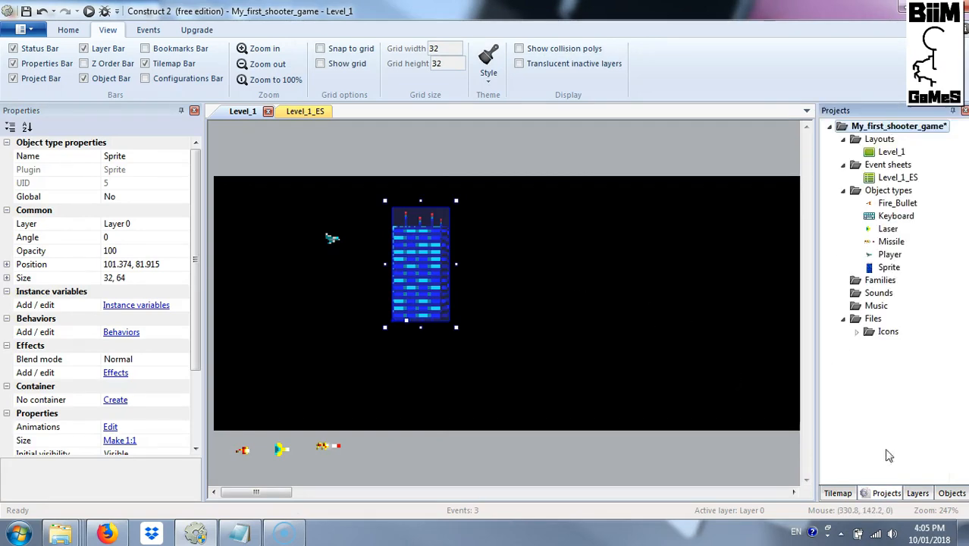
click(887, 268)
right_click(887, 269)
click(906, 372)
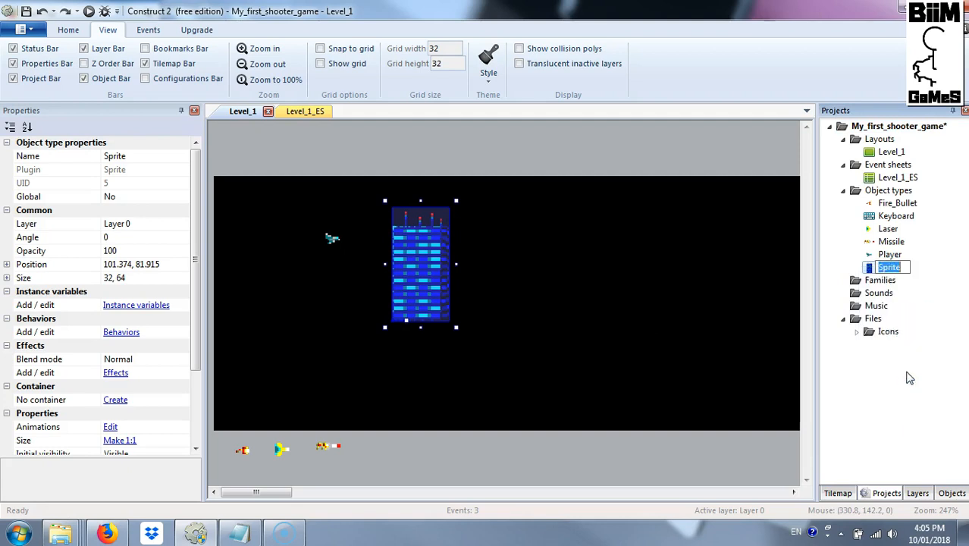
text(Buildings)
key(Return)
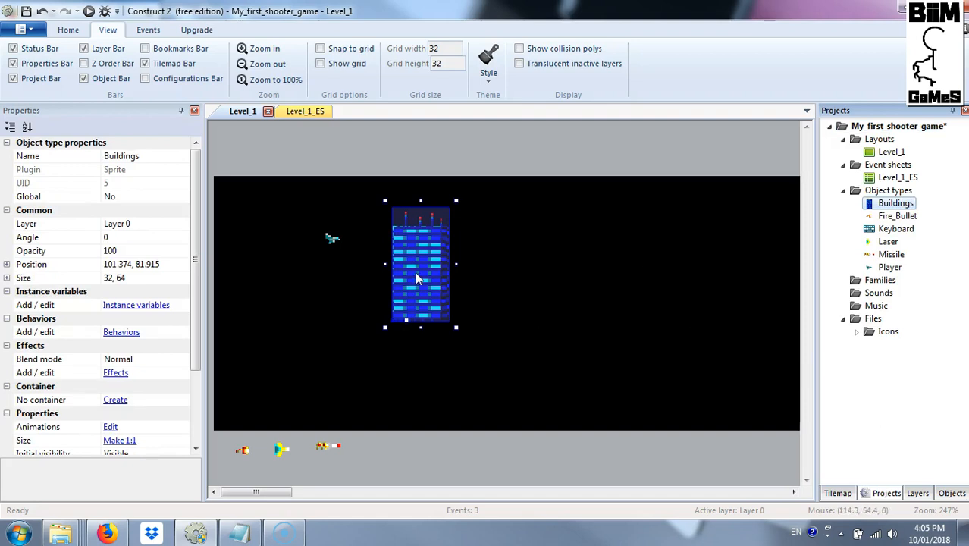
- Place two copies of the Buildings sprite in a row beside the original and set the middle copy's initial frame to 1
mouse_move(415, 277)
ctrl+mouse_down()
mouse_move(518, 284)
mouse_move(521, 270)
mouse_move(527, 279)
mouse_move(622, 287)
ctrl+mouse_up()
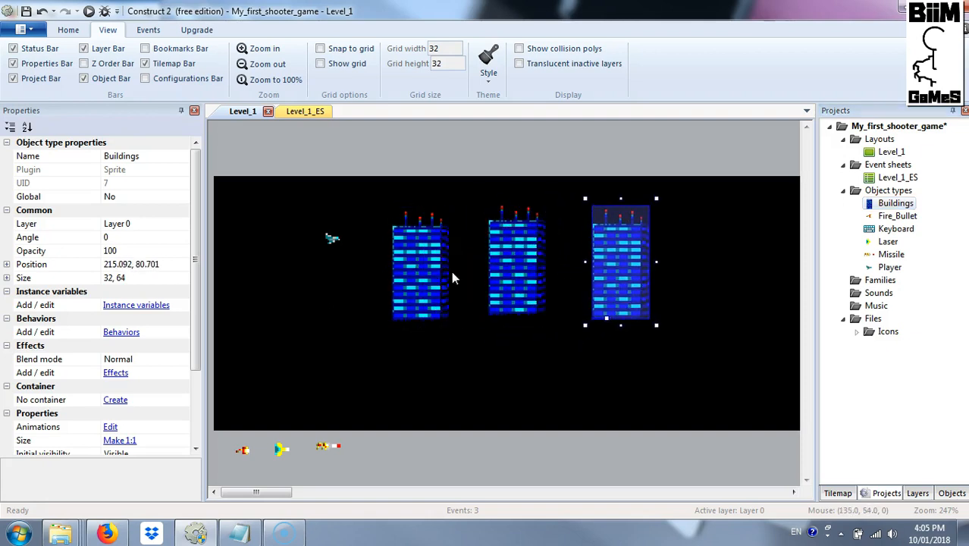
click(506, 276)
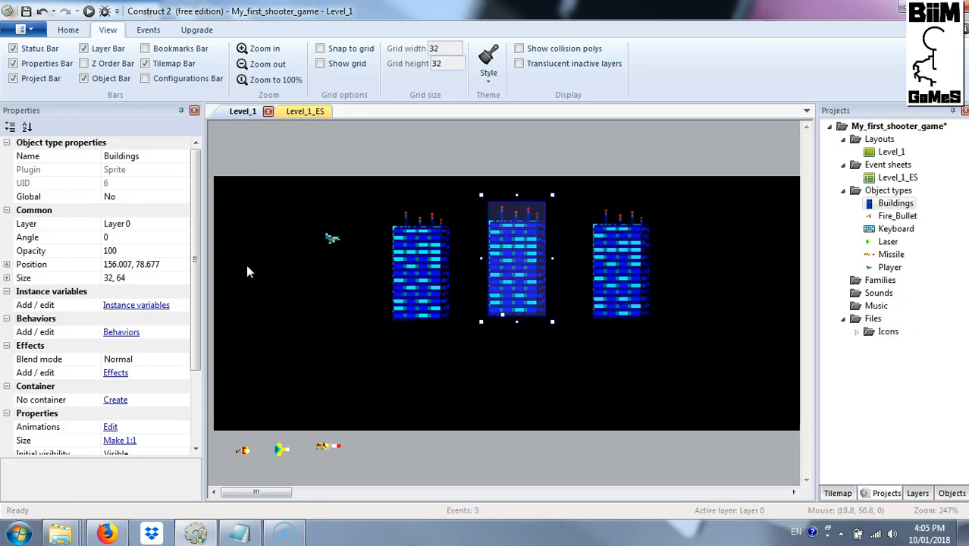
drag(194, 232, 195, 312)
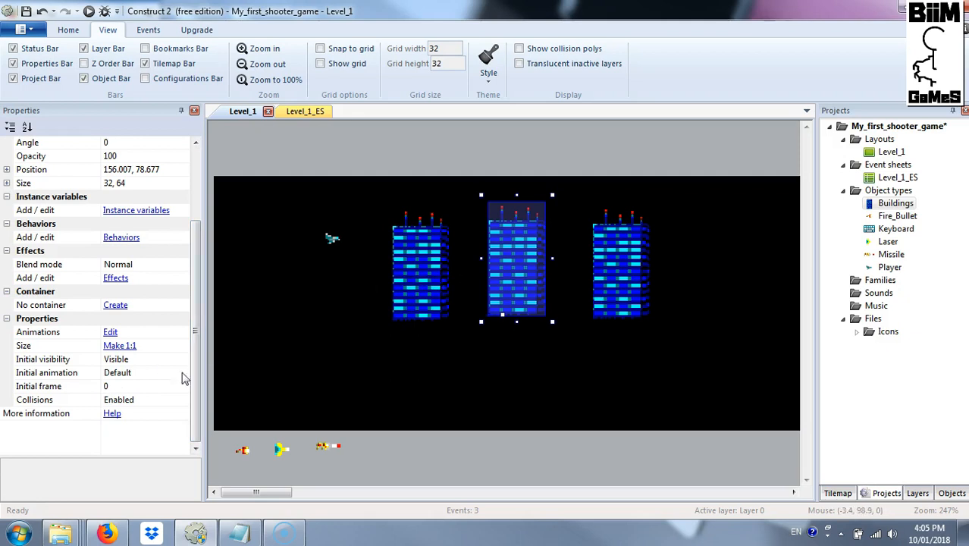
click(162, 387)
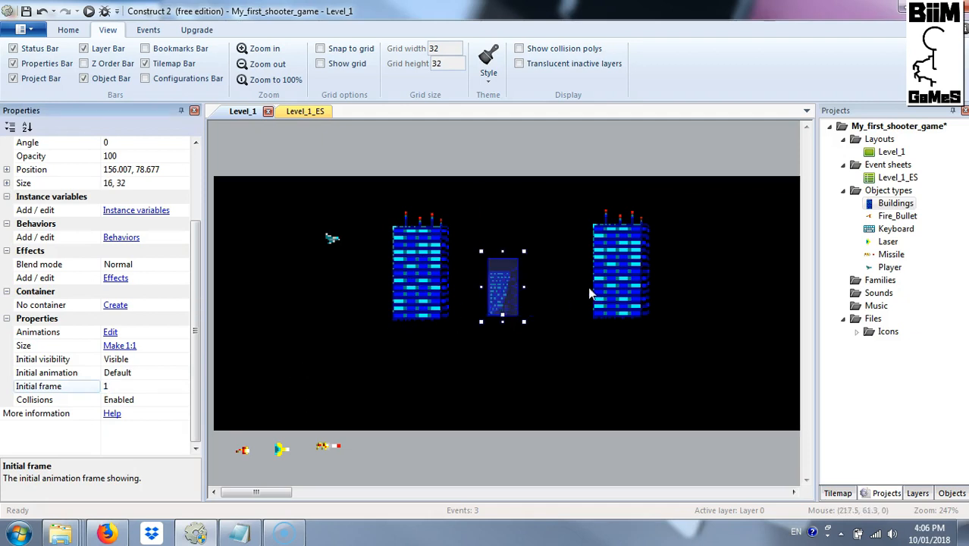
- Set the third Buildings copy's initial frame to 2 and deselect it
click(618, 274)
click(162, 386)
text(2)
key(Return)
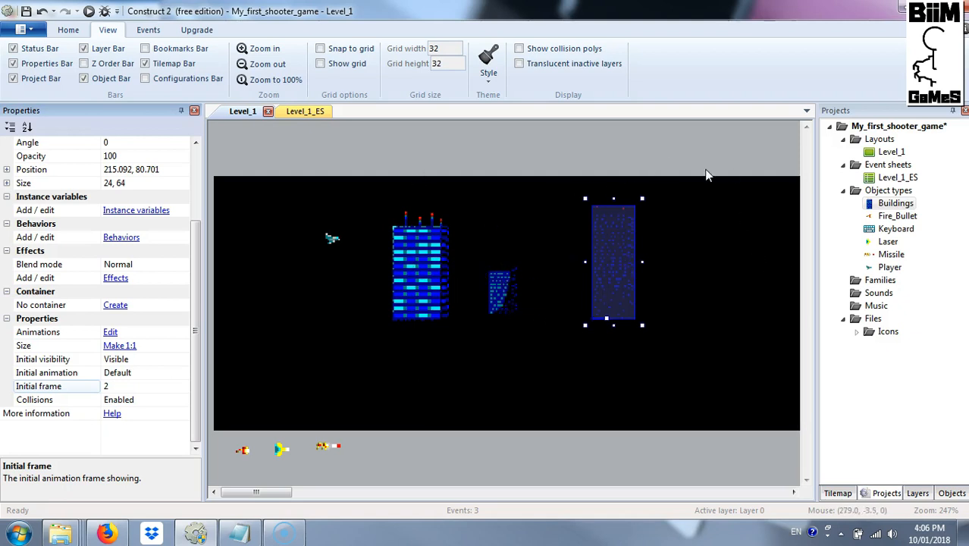
click(488, 175)
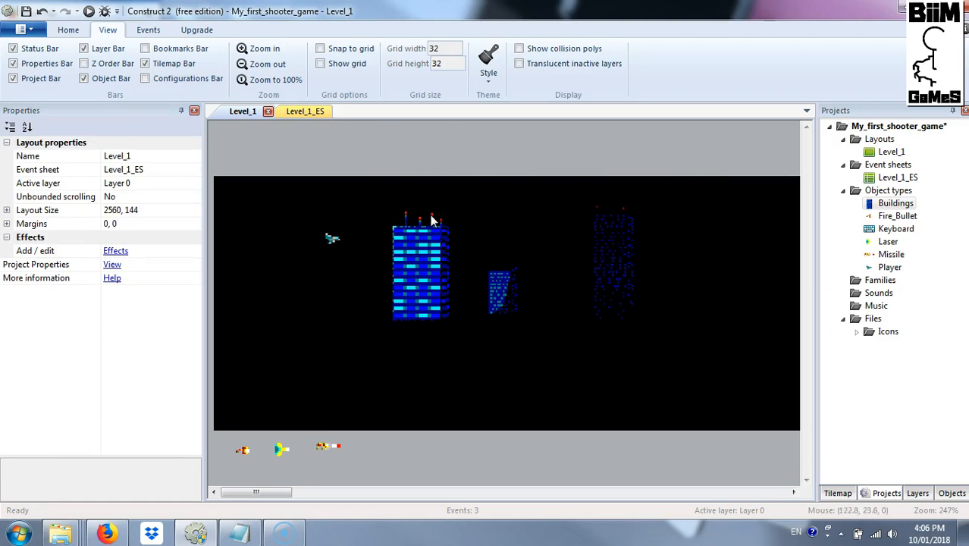
- Enable snap to grid and move the original bright building to position 96, 96
click(421, 259)
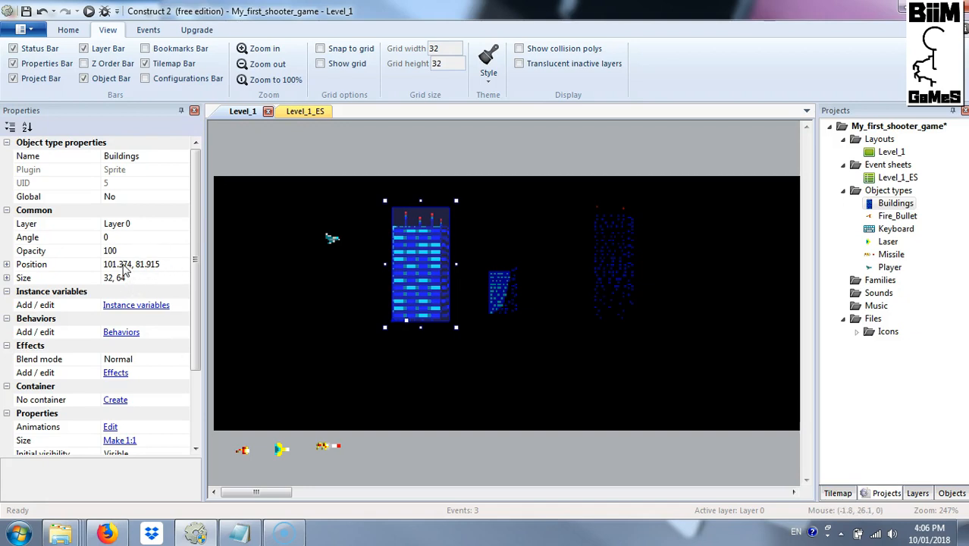
click(110, 265)
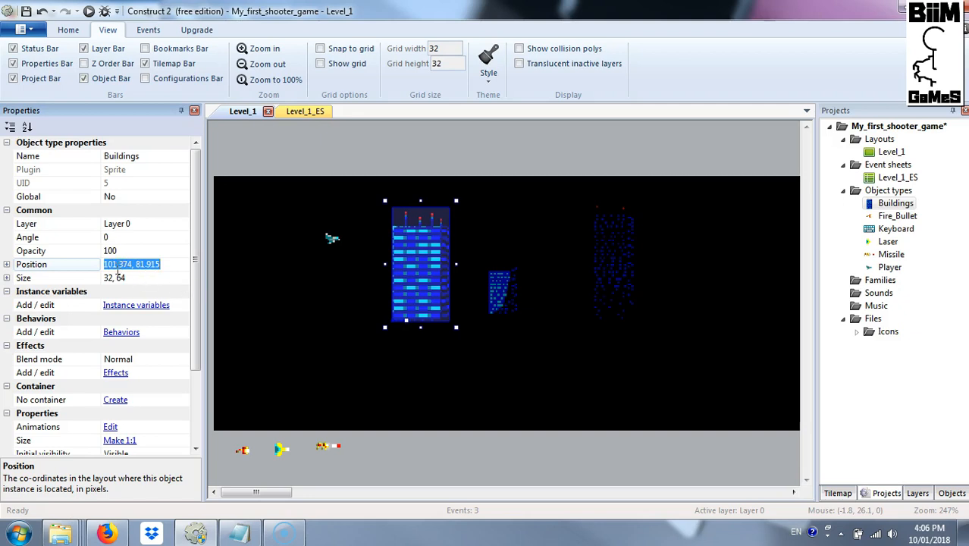
click(363, 50)
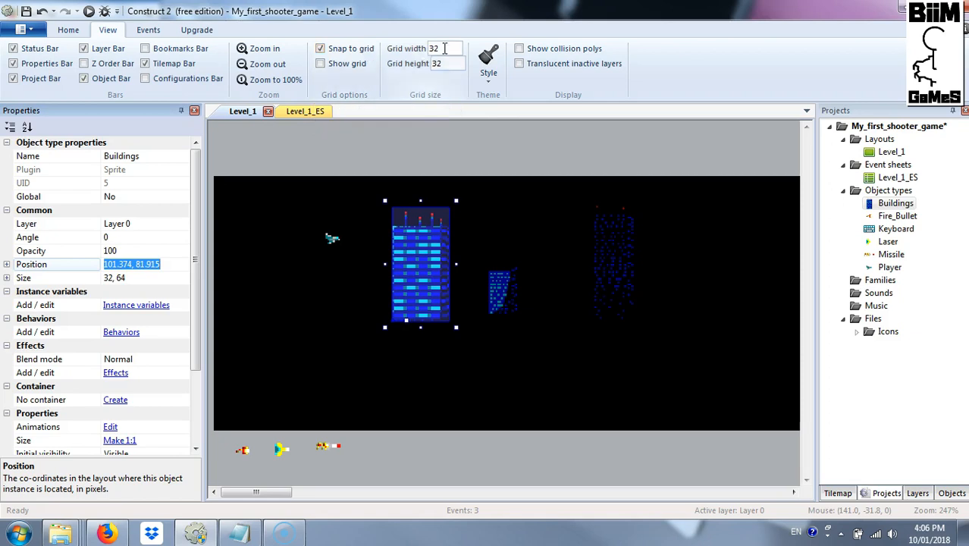
drag(410, 244, 407, 279)
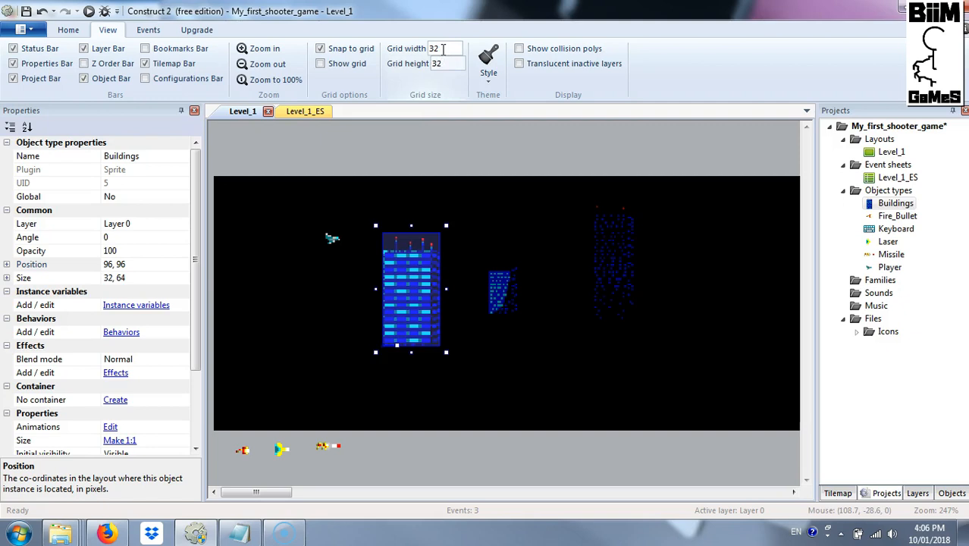
mouse_move(378, 283)
mouse_down()
mouse_move(334, 282)
mouse_move(426, 260)
mouse_move(486, 260)
mouse_move(486, 318)
mouse_move(428, 318)
mouse_move(382, 281)
mouse_up()
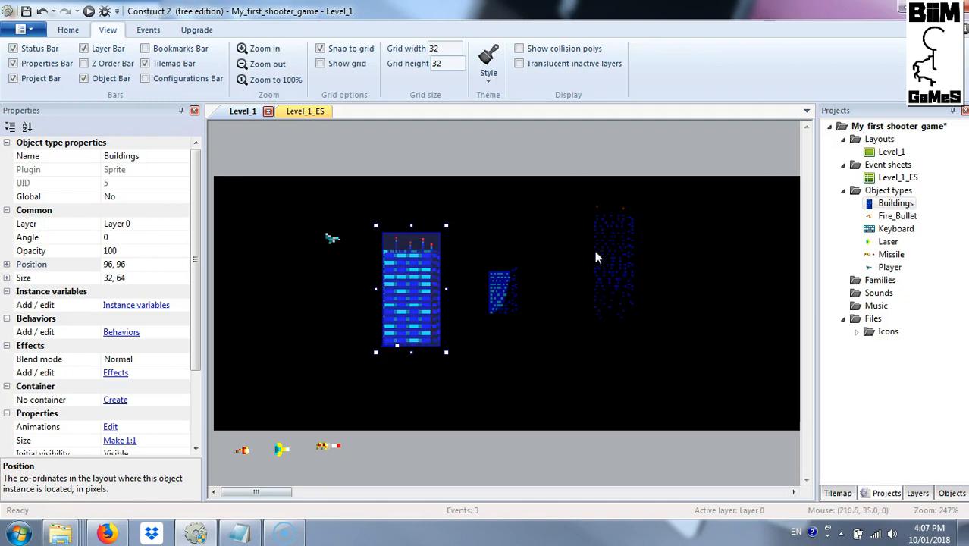
- Set the grid width and height to 1, briefly displaying the grid before and after the change
click(331, 67)
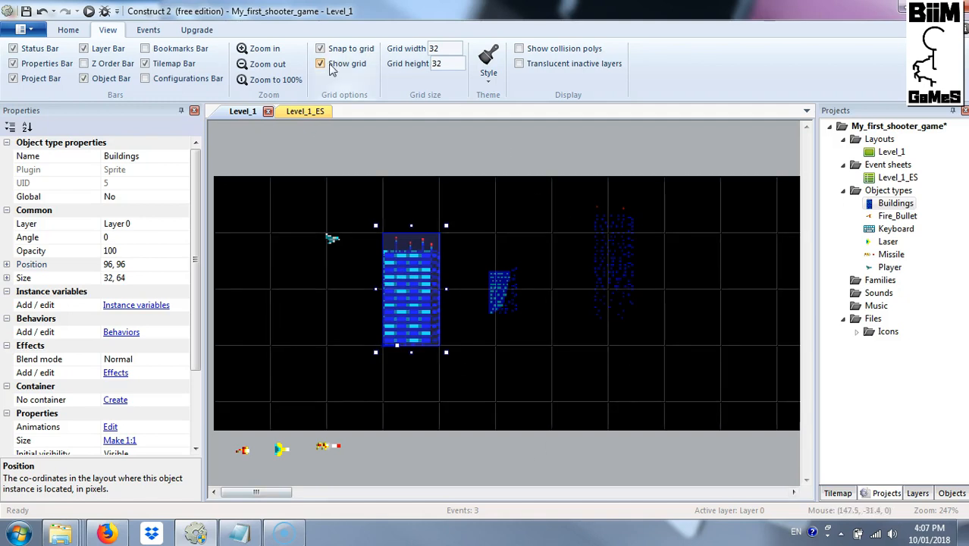
click(331, 66)
click(433, 48)
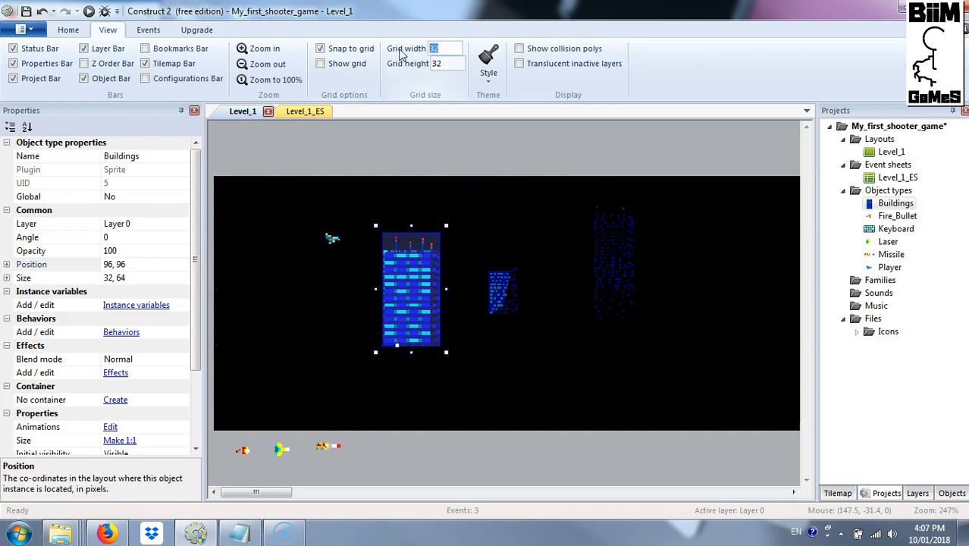
text(1)
key(Tab)
text(1)
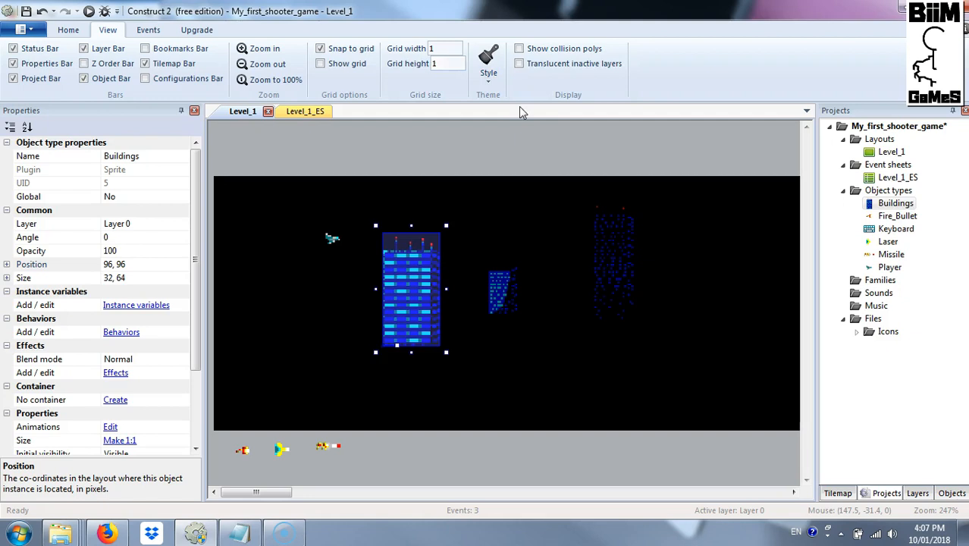
click(333, 65)
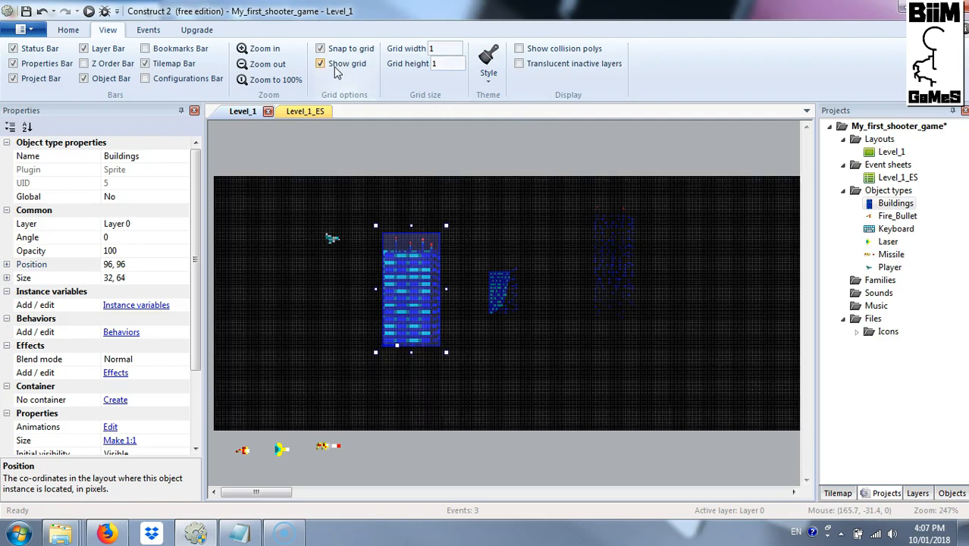
click(338, 68)
- Reposition the three buildings: the bright one to about 106, 125, the small one to about 158, 86 and the dark tower to about 193, 78
drag(406, 320, 419, 291)
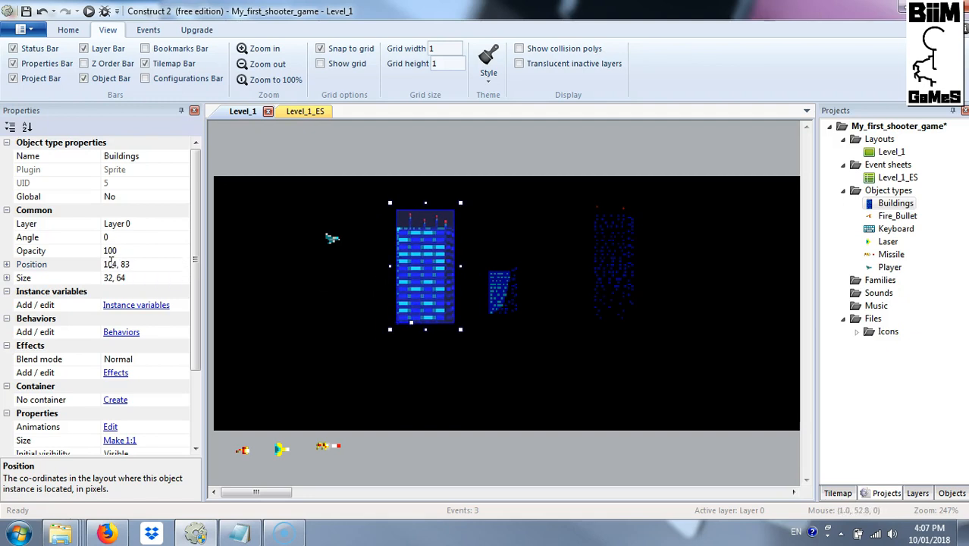
drag(427, 288, 414, 292)
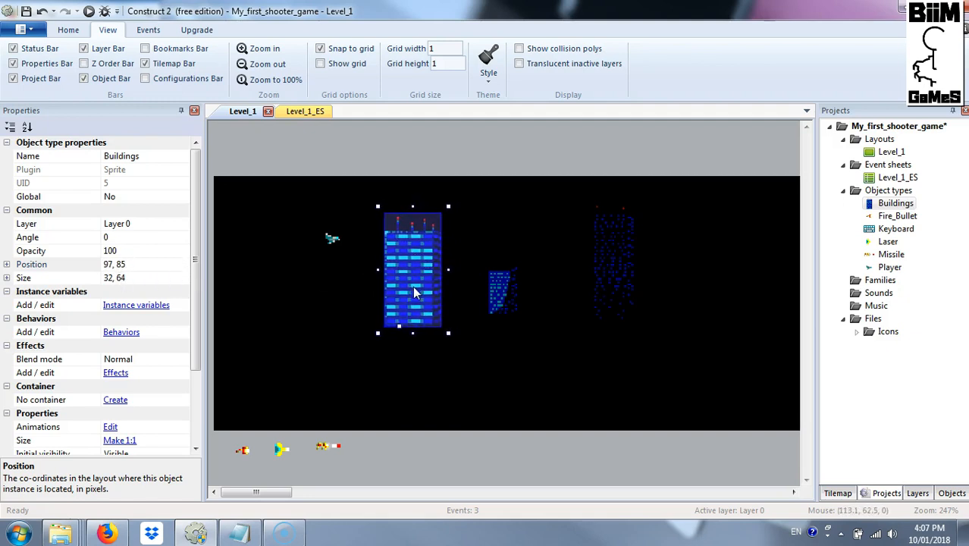
mouse_move(509, 296)
mouse_down()
mouse_move(507, 275)
mouse_move(501, 282)
mouse_up()
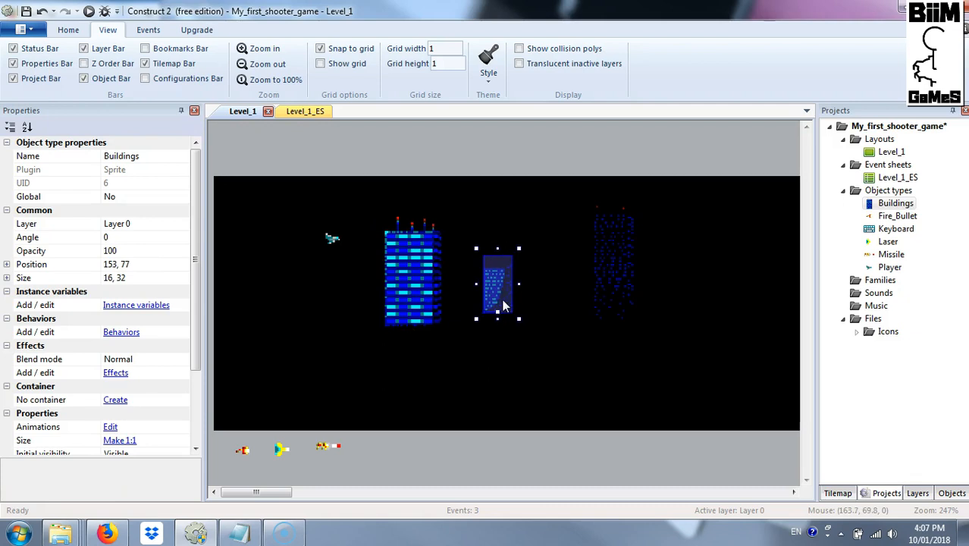
drag(413, 287, 421, 348)
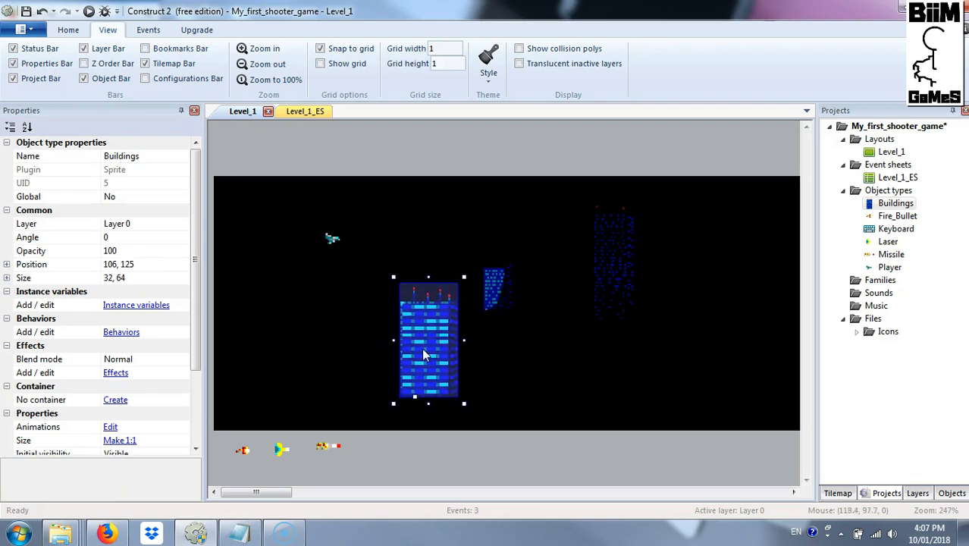
drag(505, 298, 514, 314)
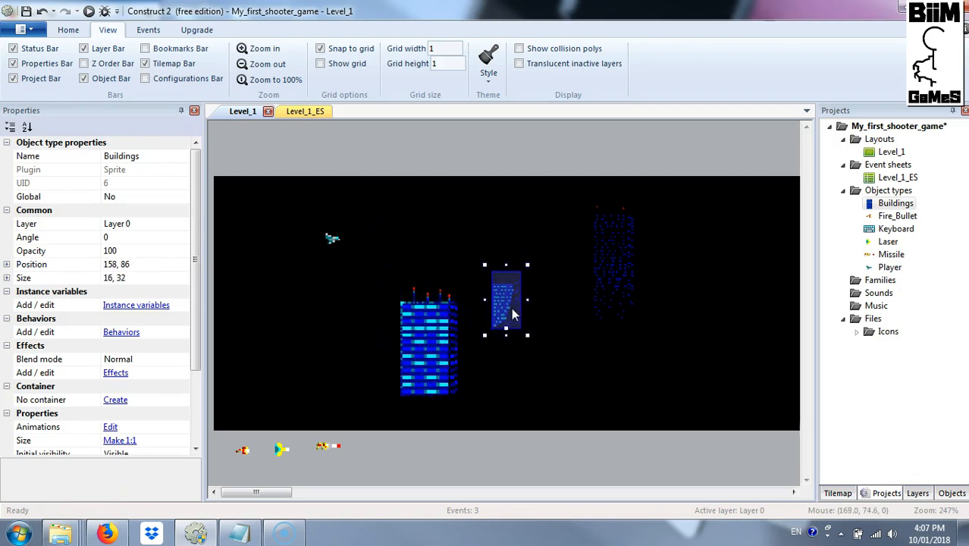
drag(611, 286, 581, 285)
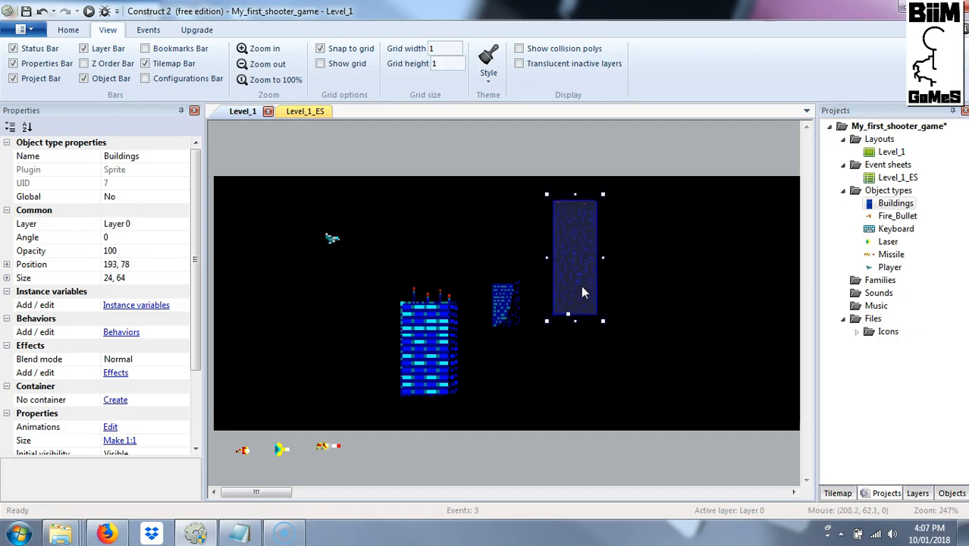
- Select all three buildings together and place a copy of the group further along the level
click(679, 176)
drag(696, 159, 394, 417)
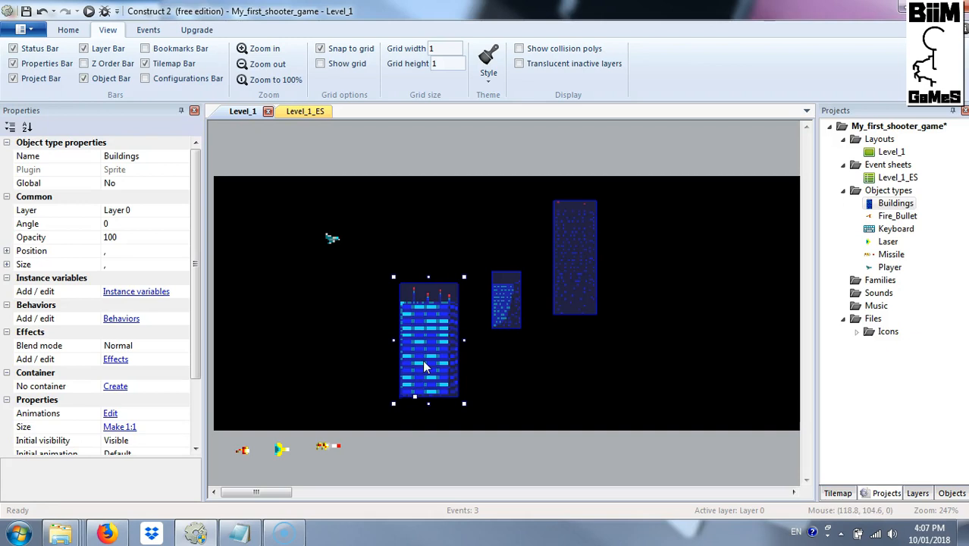
ctrl+drag(422, 359, 615, 357)
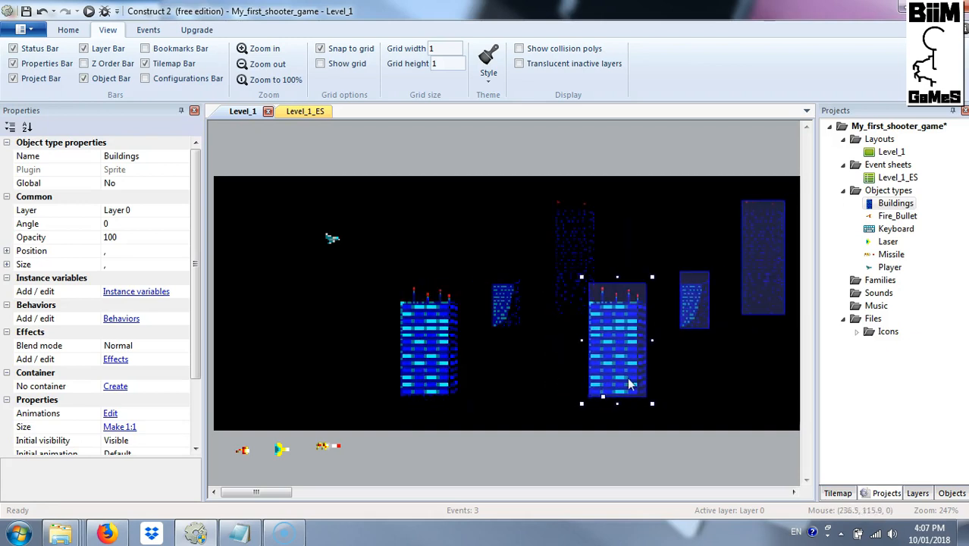
click(685, 411)
- Move the copied bright building beyond the copied dark tower and place another dark tower copy at about 246, 82, overlapping the small building
drag(282, 491, 306, 491)
drag(424, 345, 632, 339)
click(571, 249)
ctrl+drag(570, 249, 468, 256)
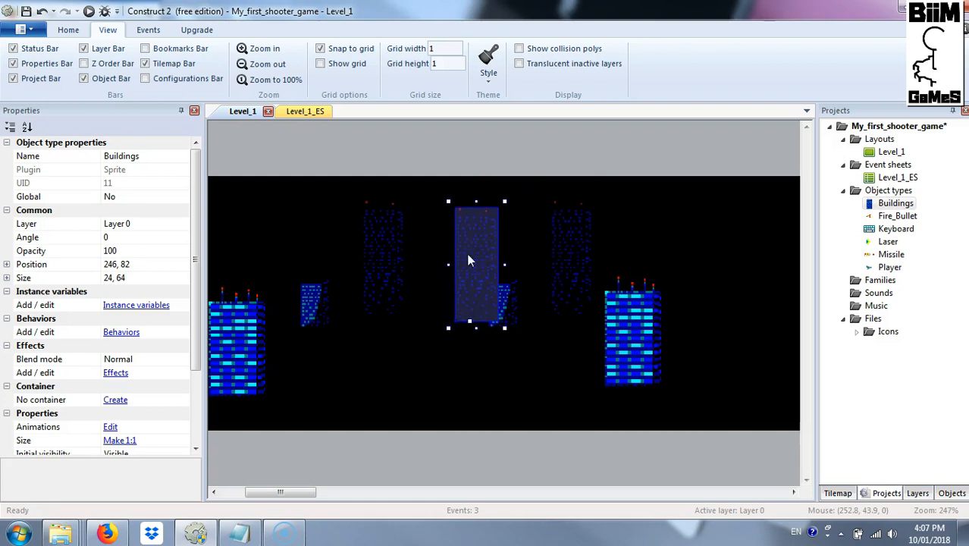
click(508, 350)
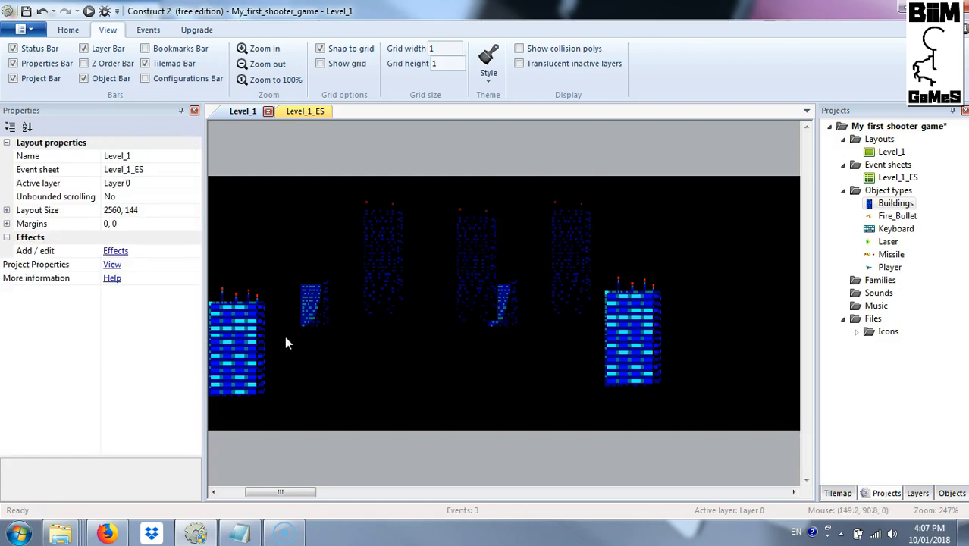
- Send the dark tower that overlaps the small building to the bottom of its layer
click(482, 260)
click(489, 259)
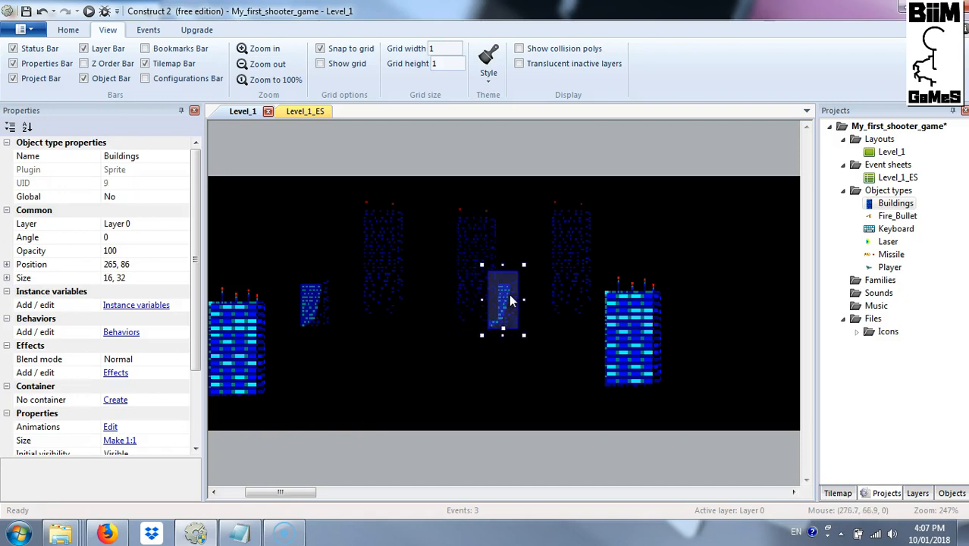
click(484, 245)
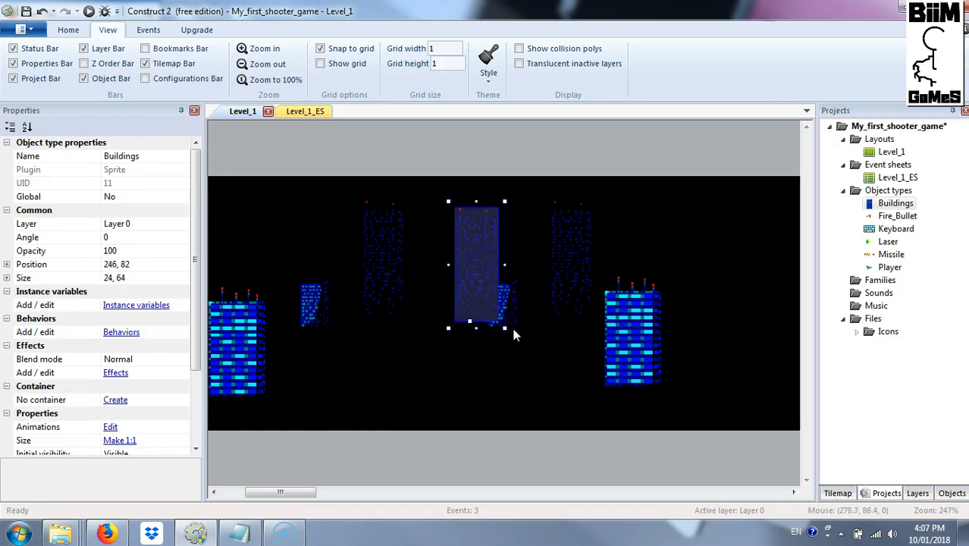
right_click(484, 259)
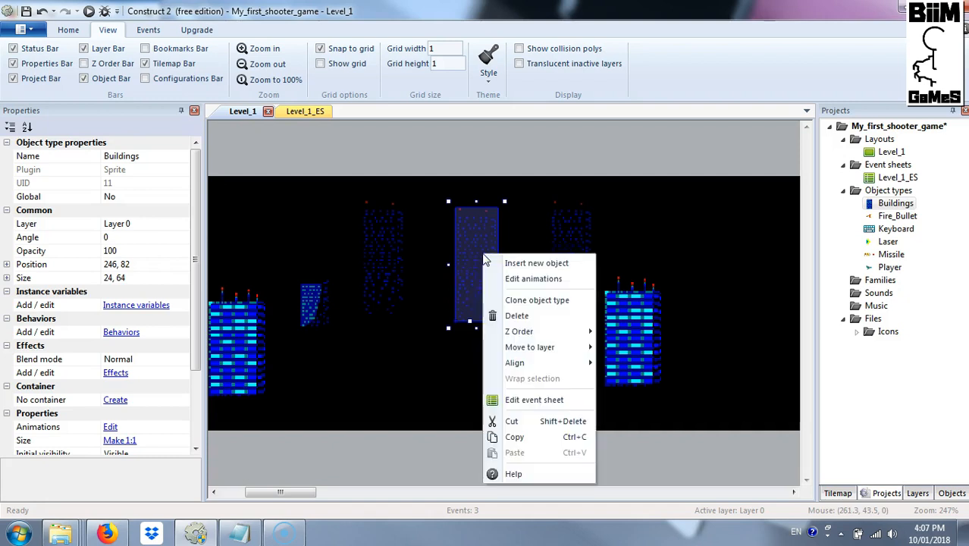
mouse_move(550, 337)
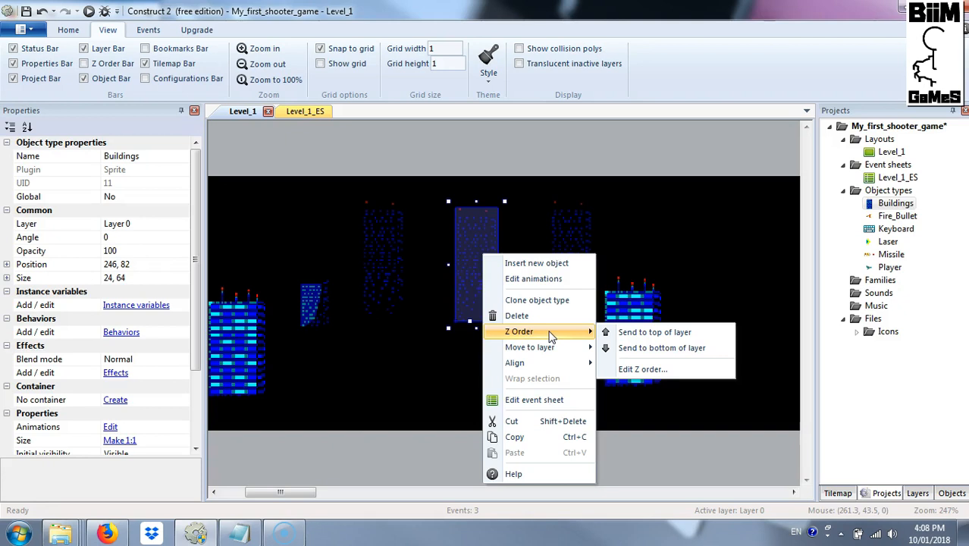
click(666, 349)
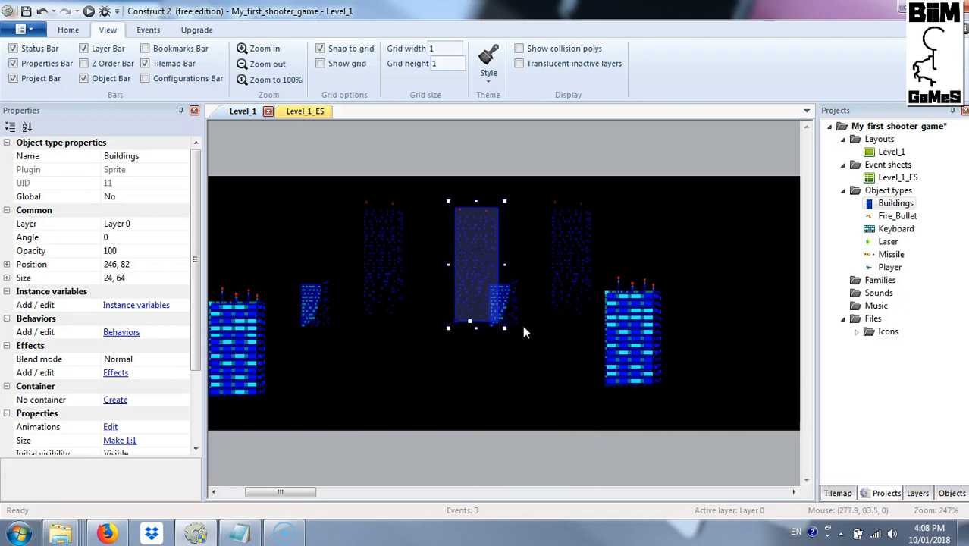
click(459, 329)
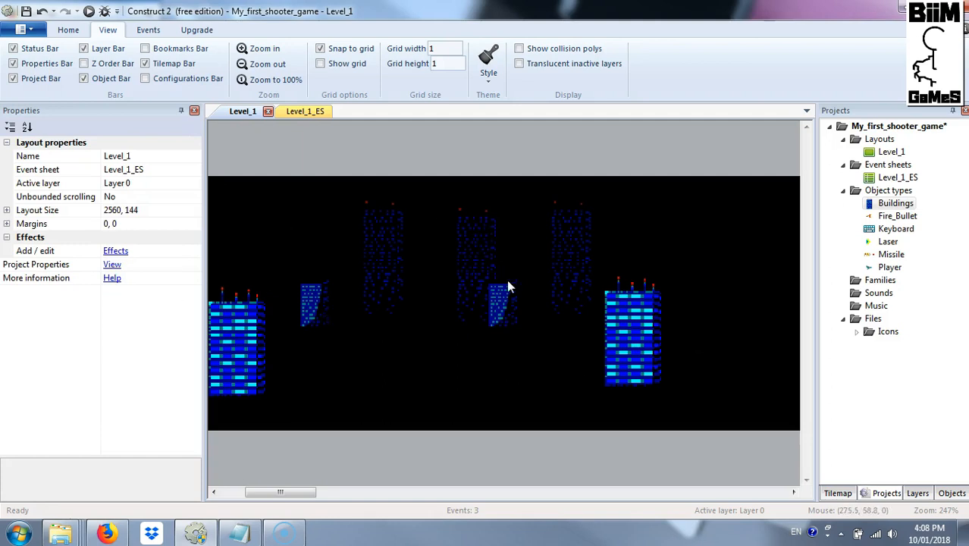
- Move the copied bright building to about 336, 119 and try to edit its Z order
drag(607, 313, 628, 322)
right_click(629, 322)
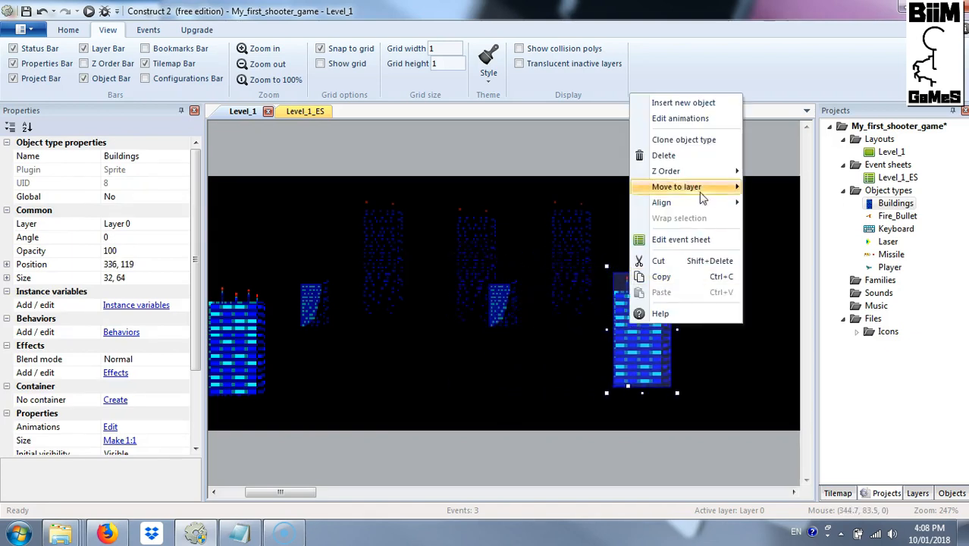
mouse_move(696, 173)
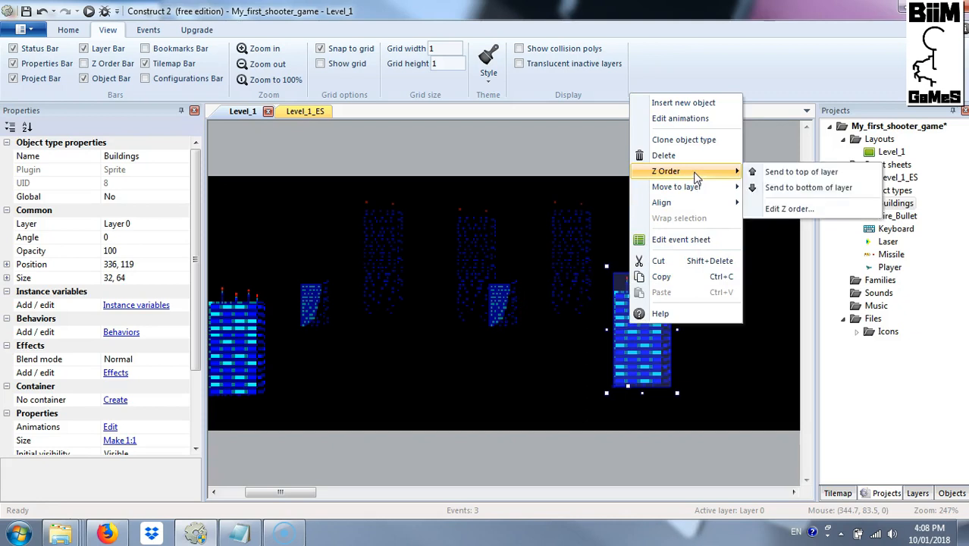
click(784, 214)
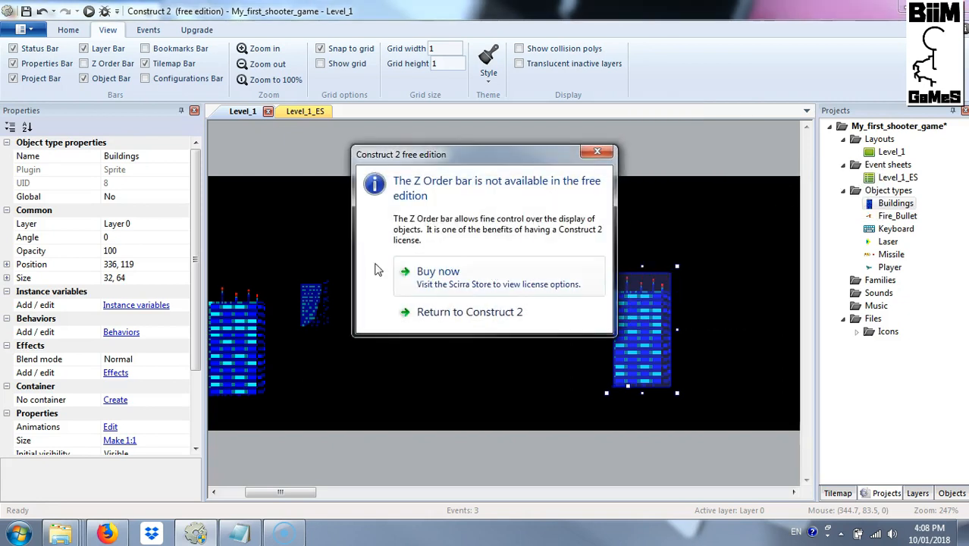
click(598, 152)
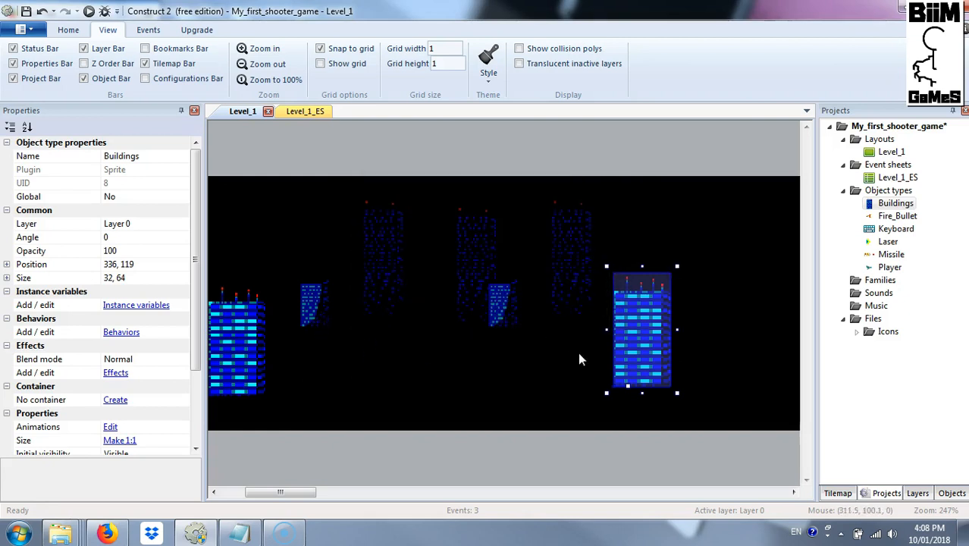
- Try the second bright building over the first small building, and return it to about 336, 118
drag(648, 327, 347, 343)
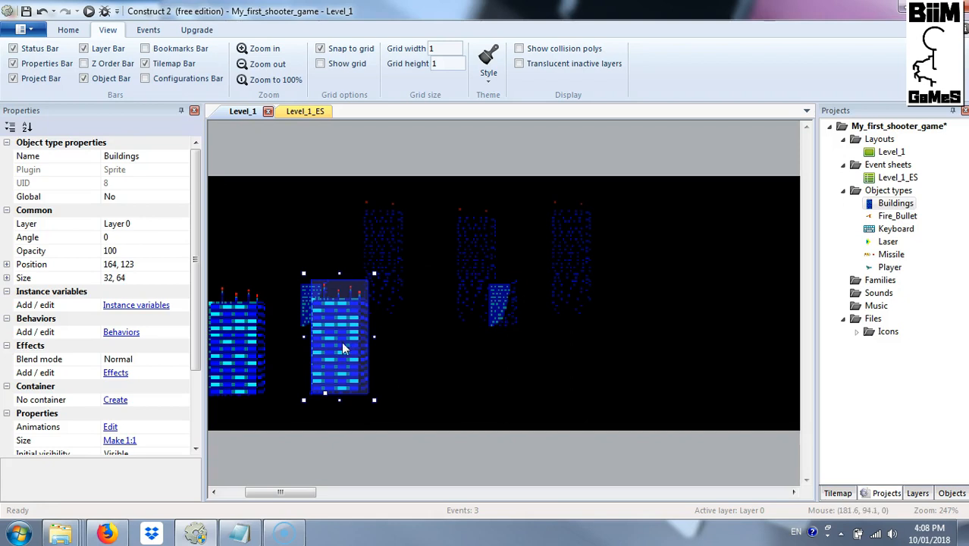
drag(342, 348, 644, 340)
key(Right)
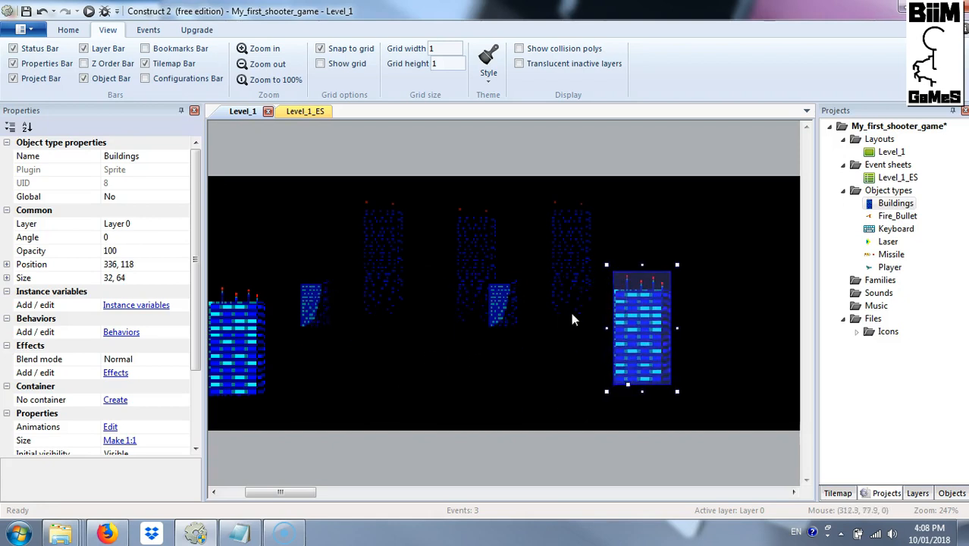
- Move the second small building below the first two dark towers and reposition the middle and last towers at about 226, 82 and 293, 74
drag(498, 305, 399, 307)
drag(467, 280, 447, 271)
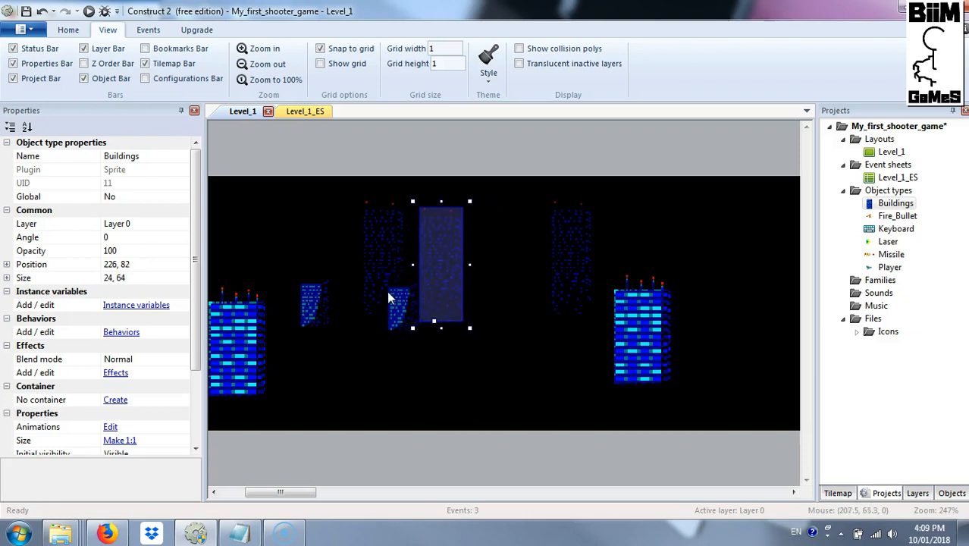
drag(394, 304, 401, 328)
mouse_move(570, 267)
mouse_down()
mouse_move(527, 279)
mouse_move(552, 265)
mouse_up()
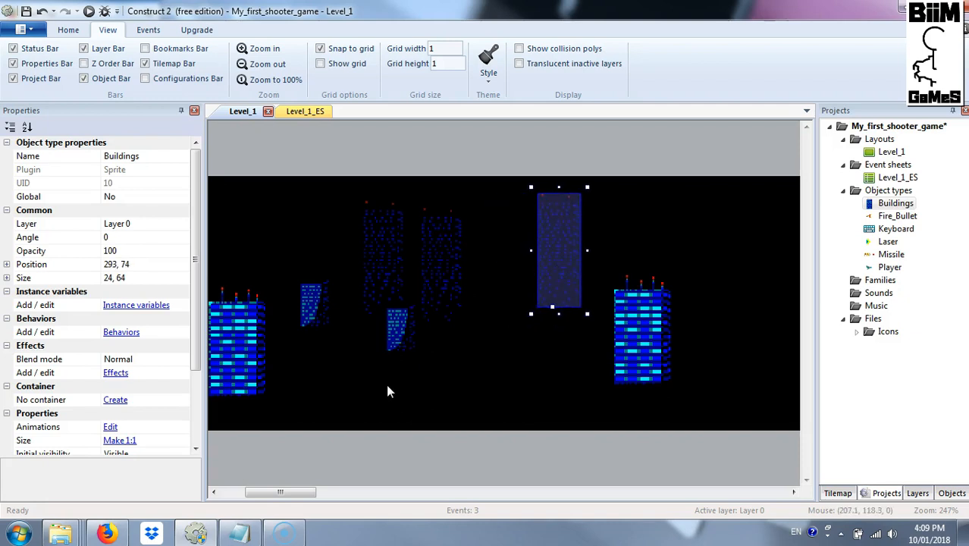
- Run the level preview in the browser and fly the player ship back and forth past the buildings
ctrl+scroll(386, 383, down, 3)
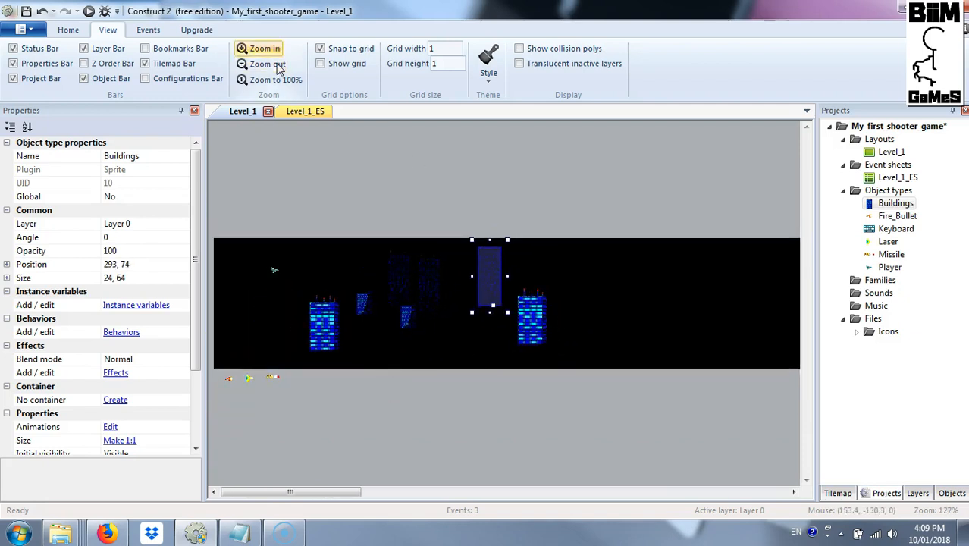
click(88, 12)
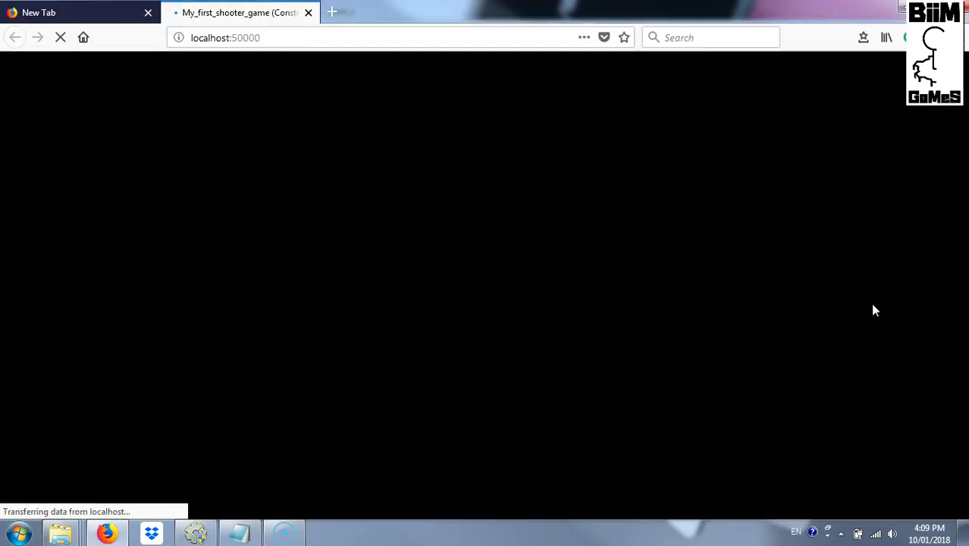
key(Right)
key(Down)
key(Right)
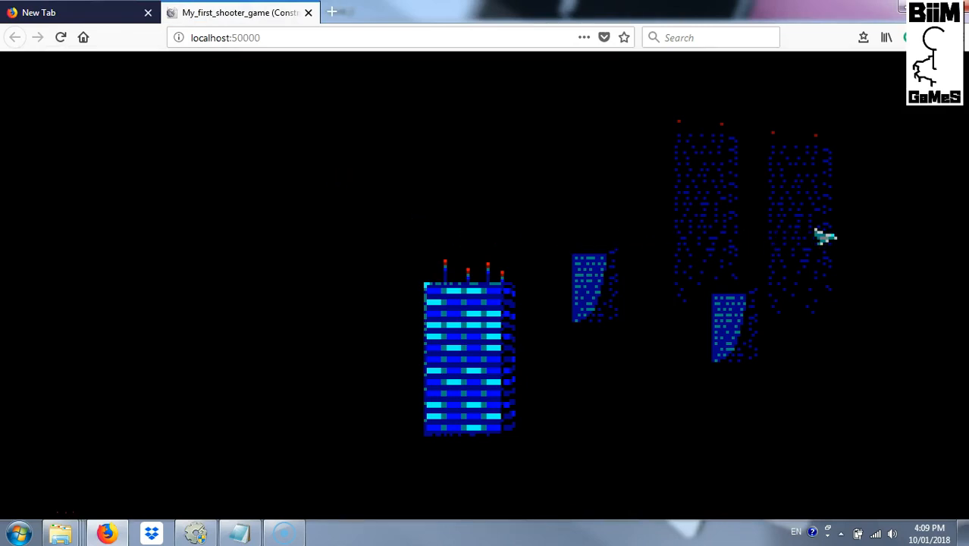
key(Left)
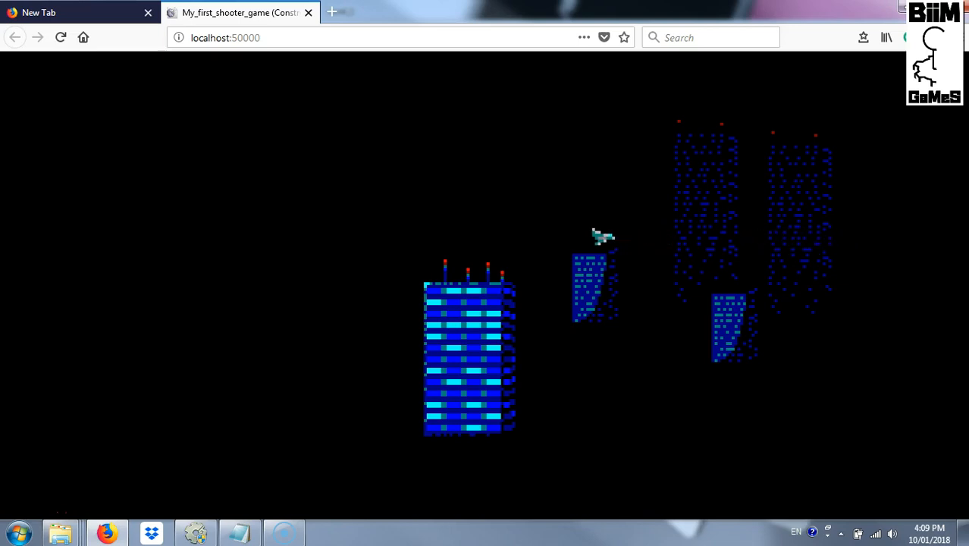
key(Right)
key(Down)
key(Left)
key(Down)
key(Right)
key(Right)
key(Left)
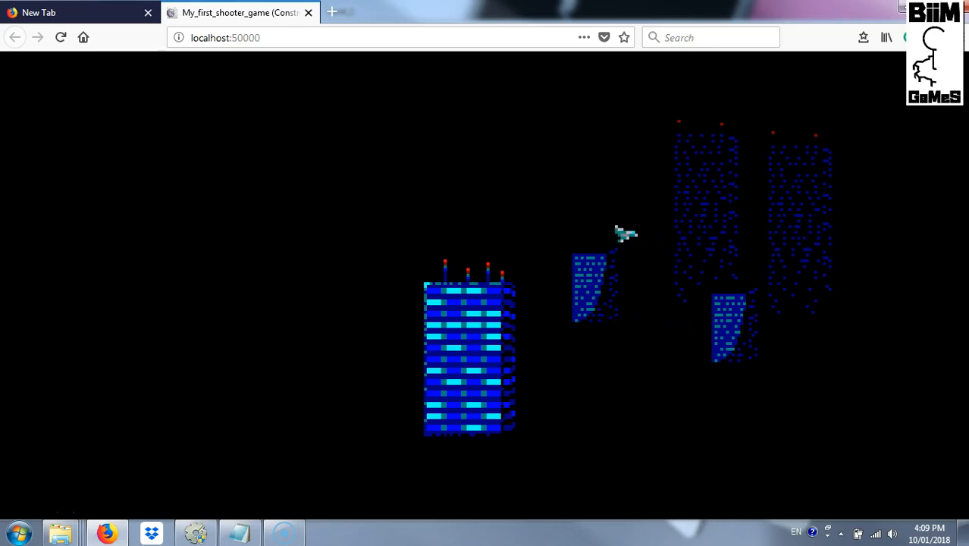
key(Right)
key(Right)
key(Left)
key(Left)
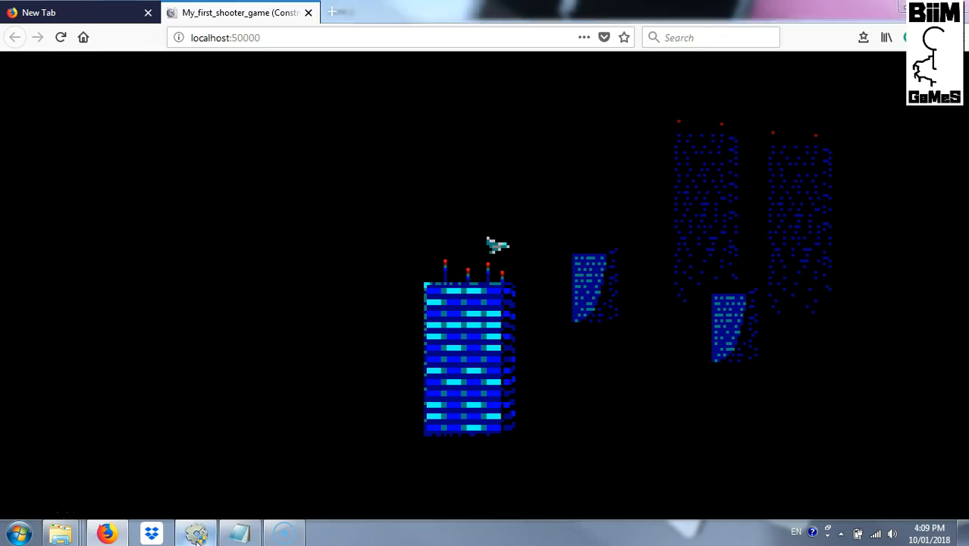
- Switch back to Construct 2 and send the Player sprite to the top of its layer
click(240, 533)
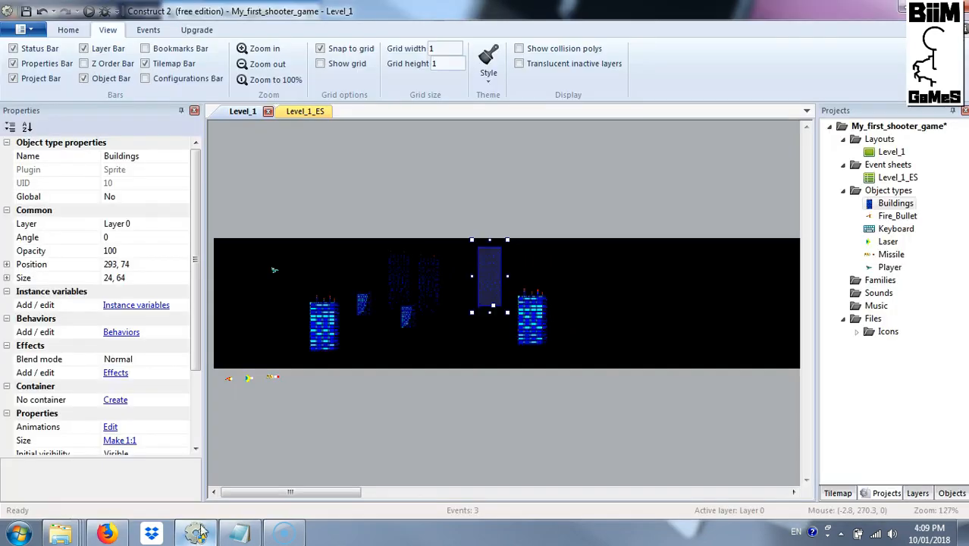
click(275, 271)
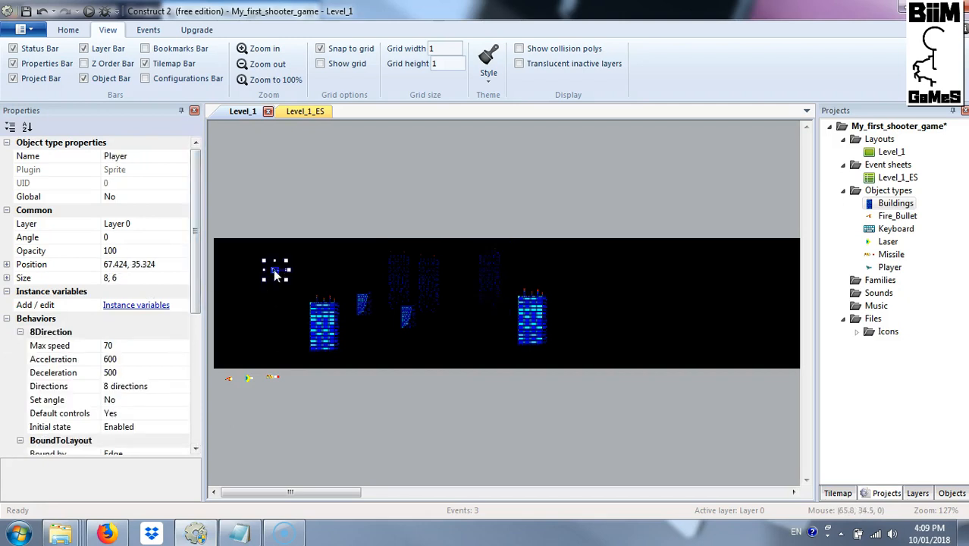
right_click(276, 274)
mouse_move(331, 351)
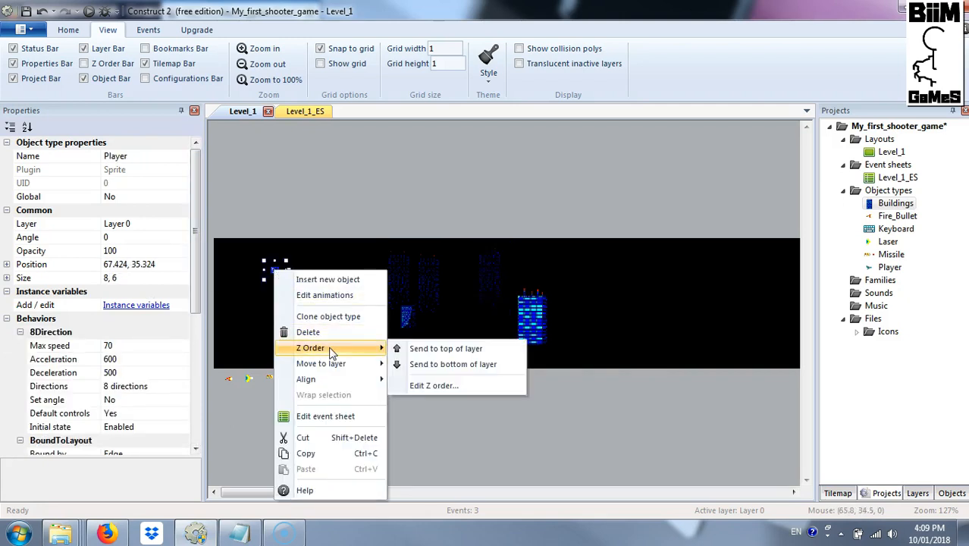
click(435, 354)
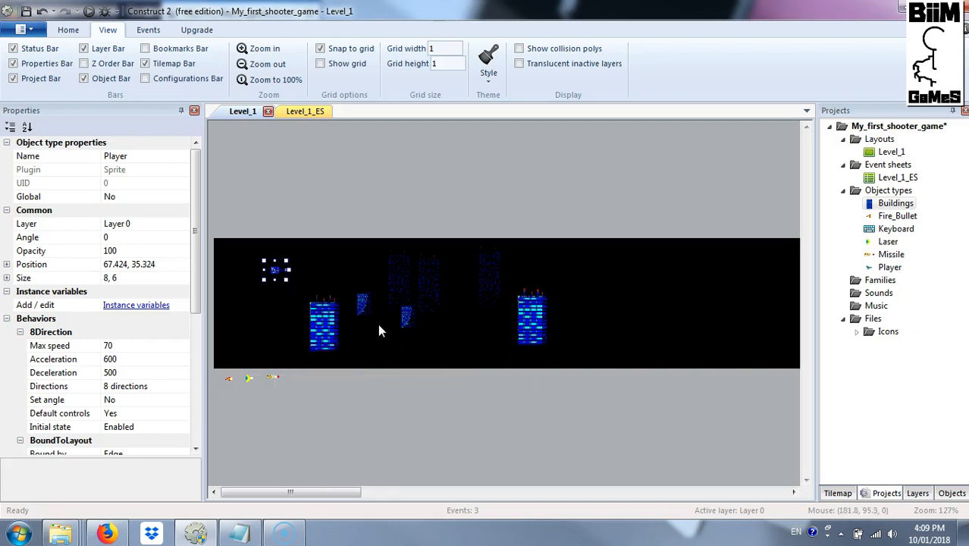
- Add the Scroll To behavior to the Player sprite
scroll(116, 334, down, 3)
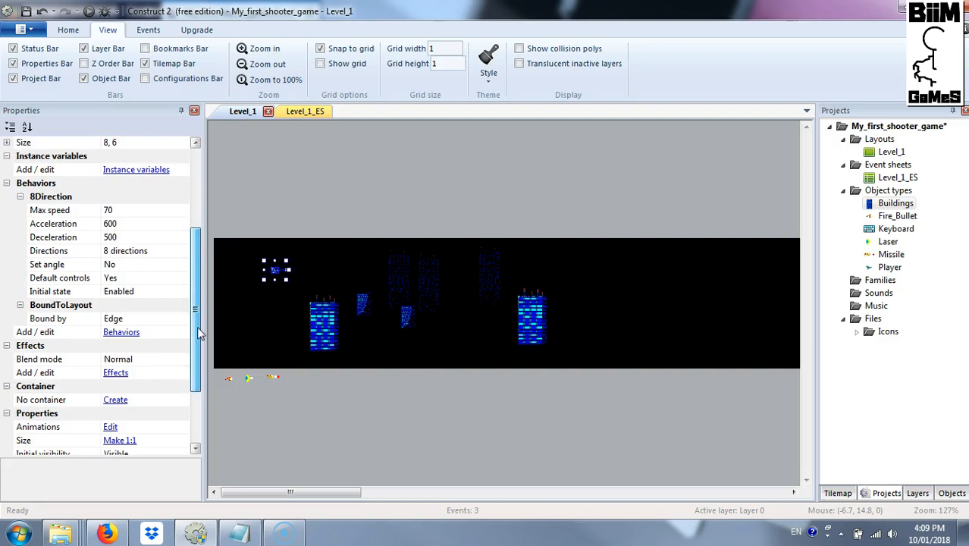
click(117, 334)
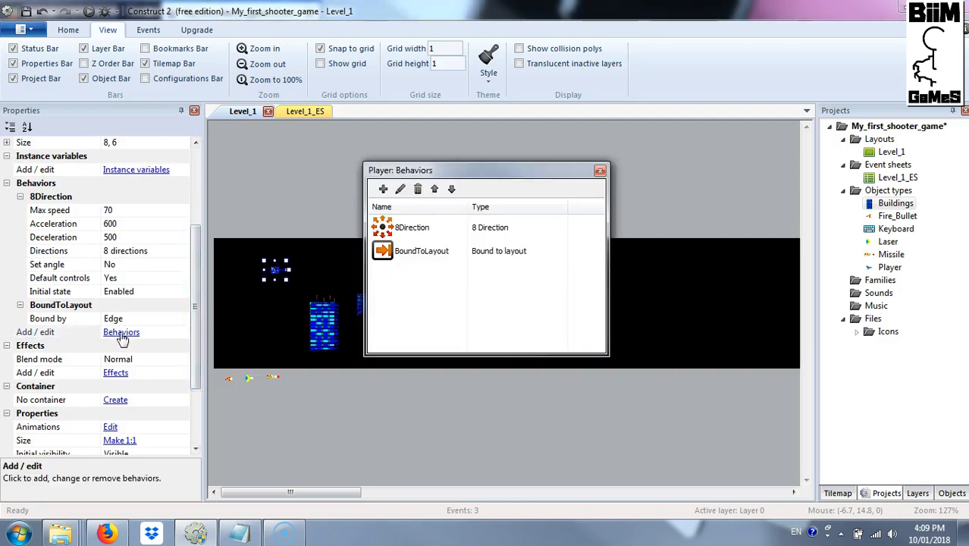
click(384, 190)
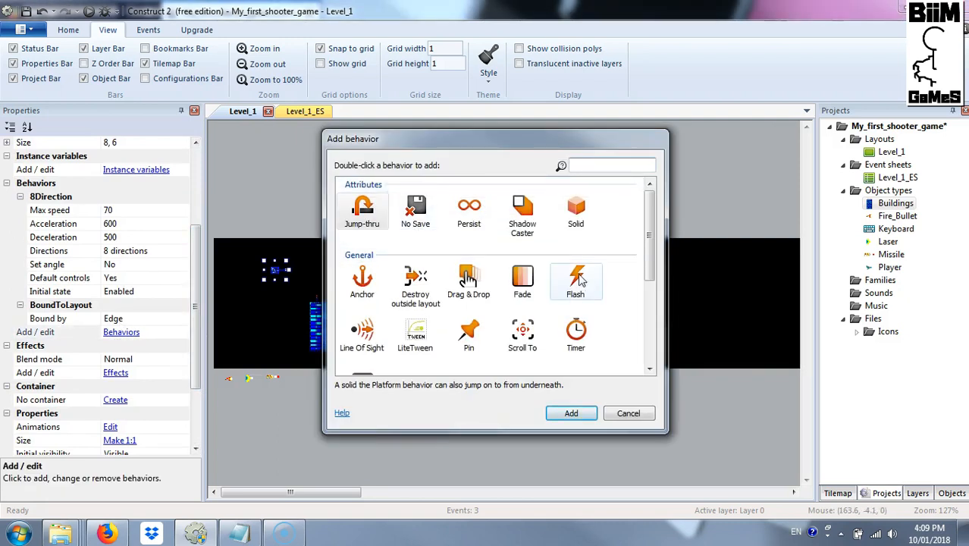
double_click(522, 342)
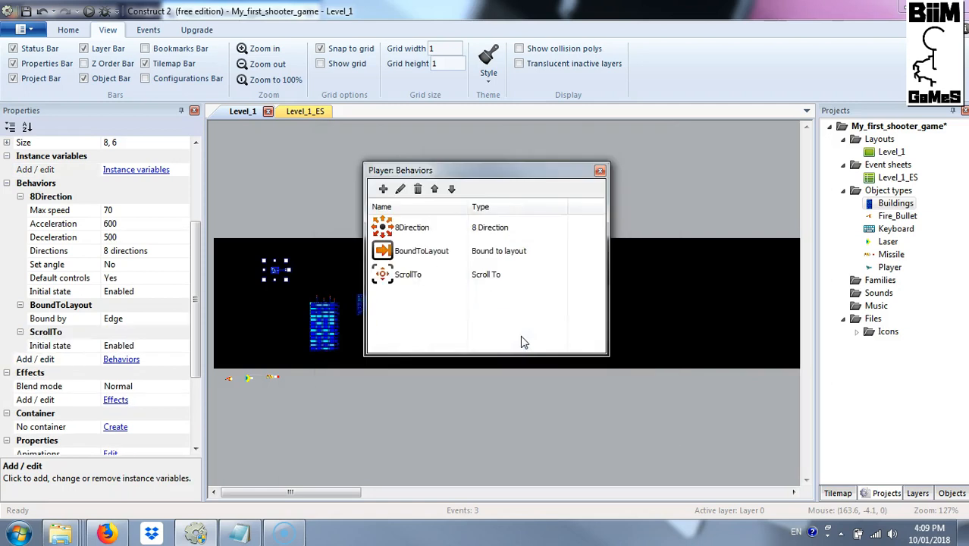
click(600, 172)
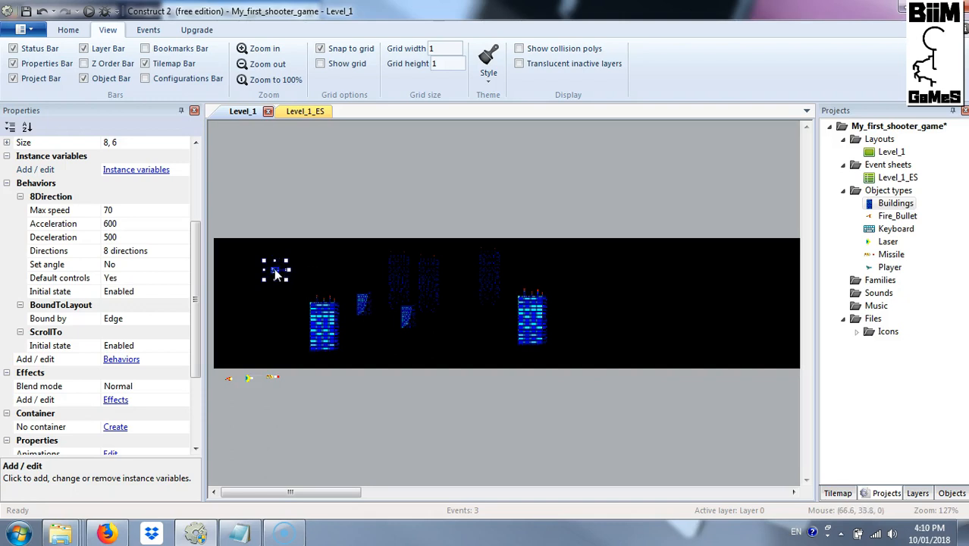
- Run the level preview again and fly the ship in both directions to test the camera scrolling with the player
click(88, 12)
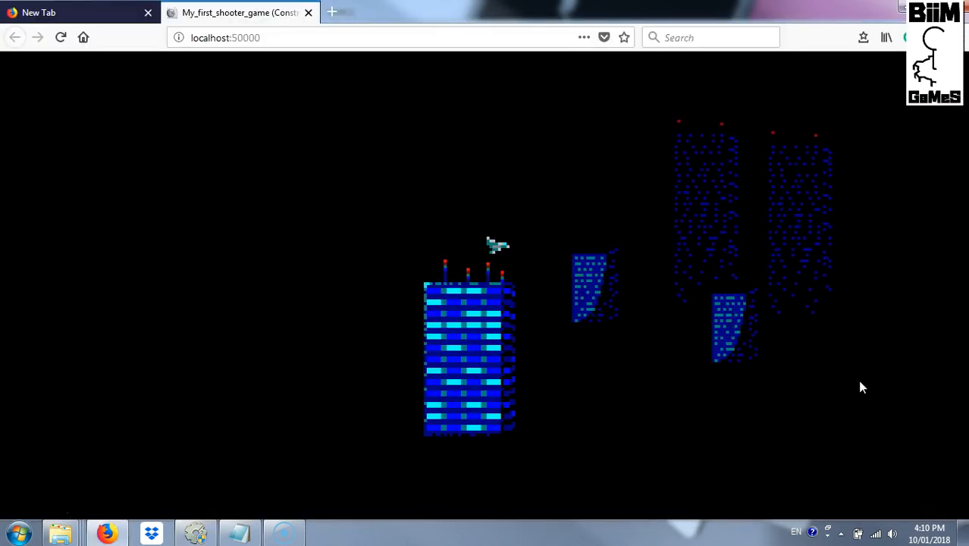
key(Down)
key(Right)
key(Down)
key(Left)
key(Right)
key(Up)
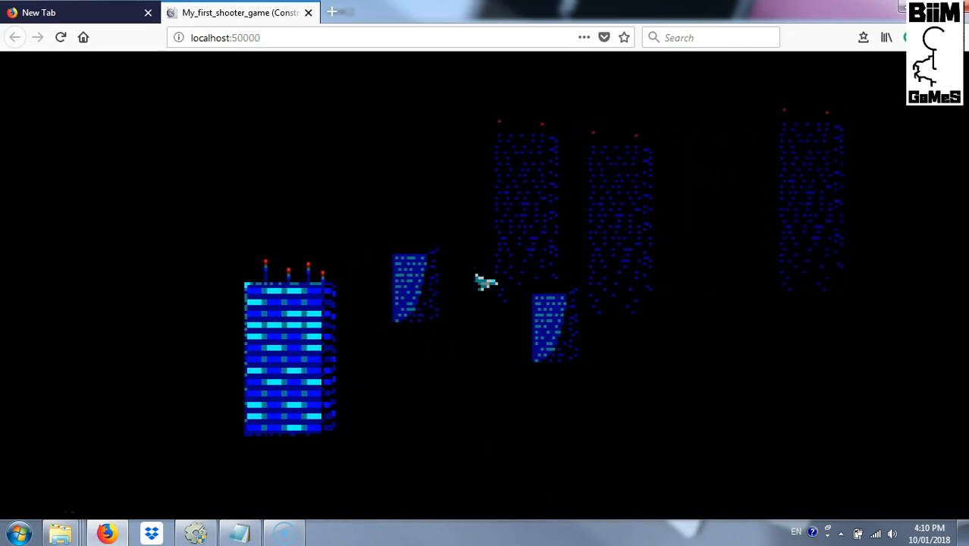
key(Left)
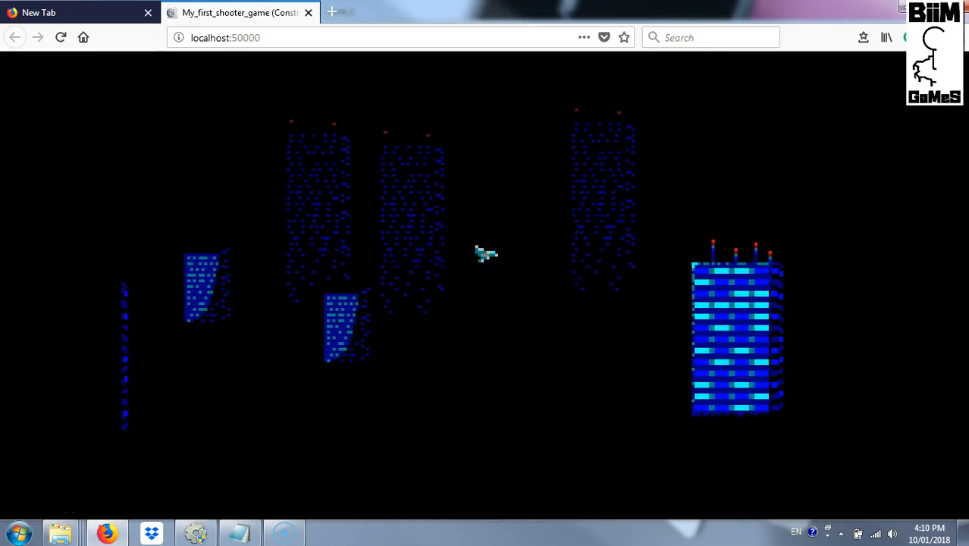
key(Left)
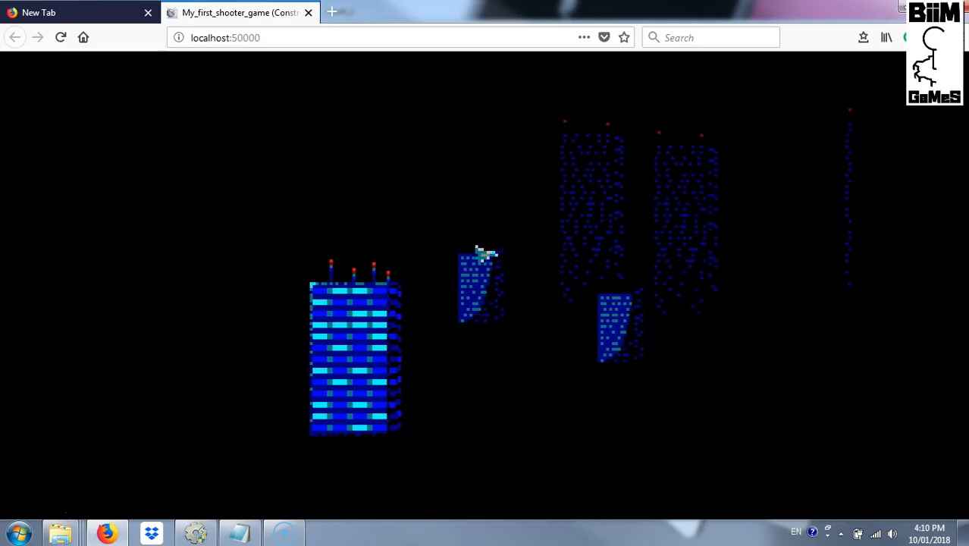
key(Right)
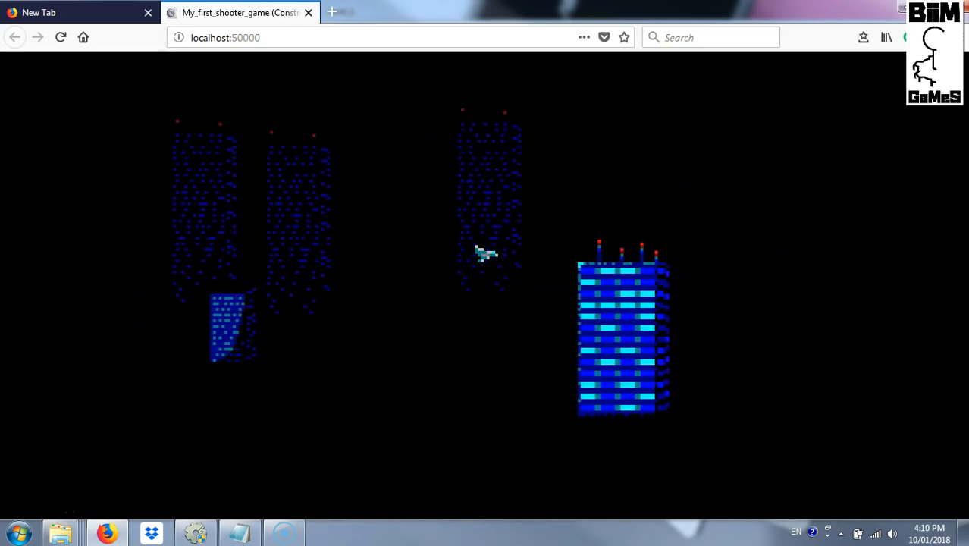
key(Left)
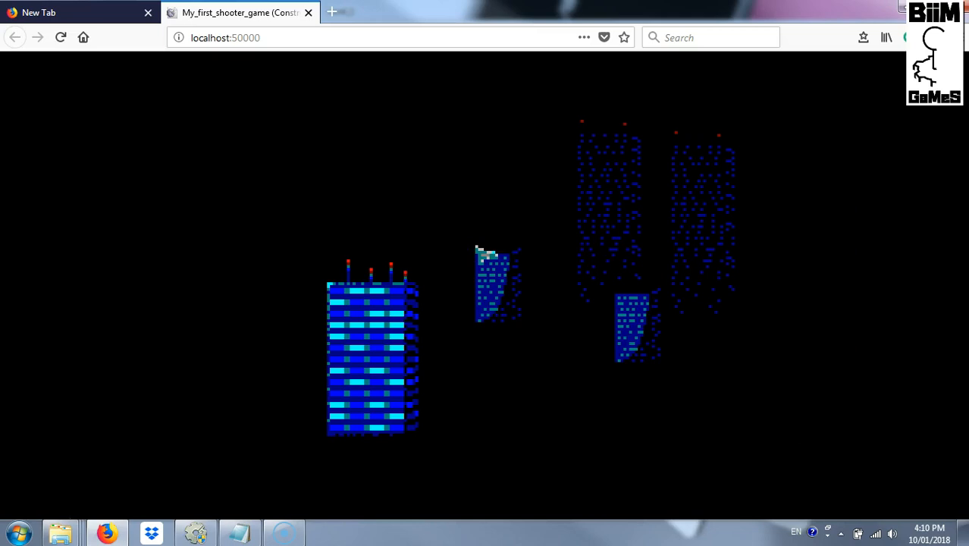
- Return to Construct 2 and insert a new Sprite object at about 79, 76, below the player
click(196, 534)
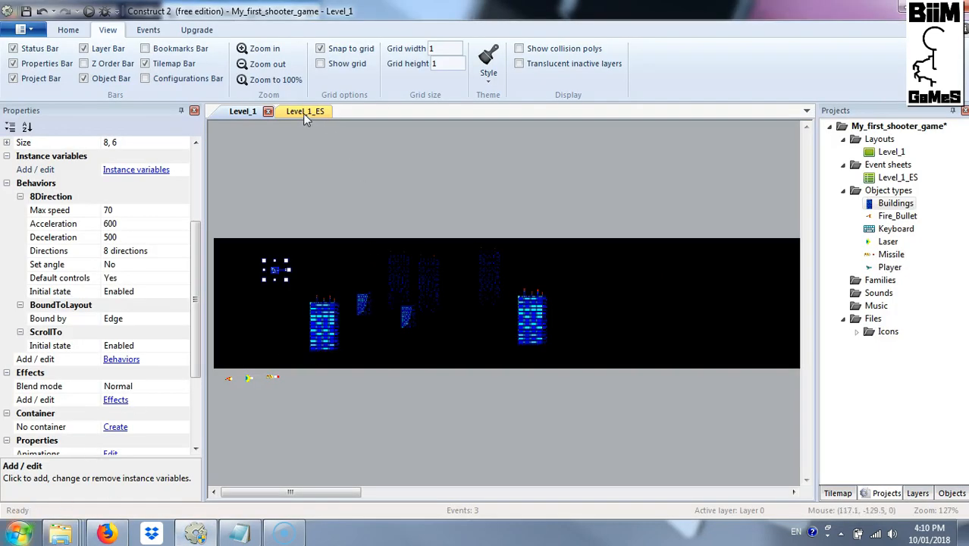
right_click(274, 309)
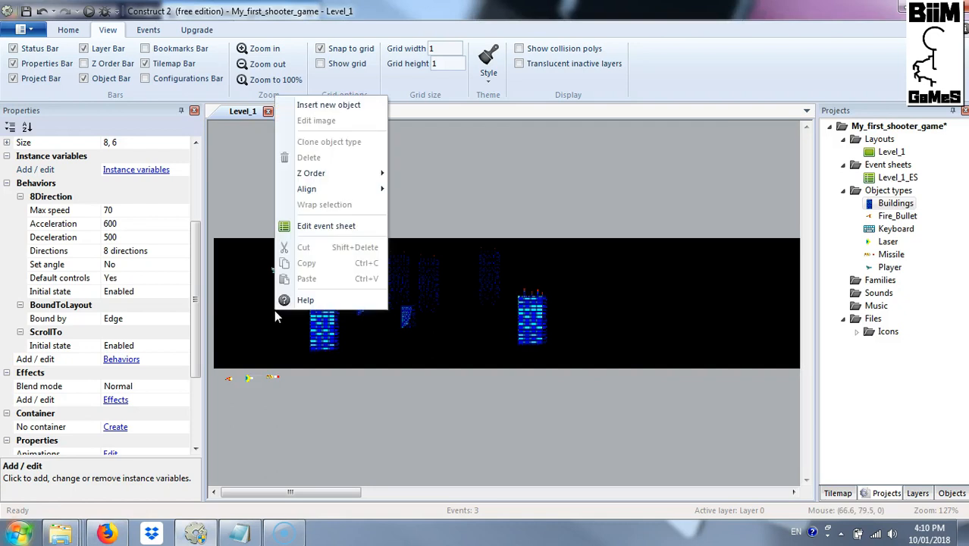
click(327, 104)
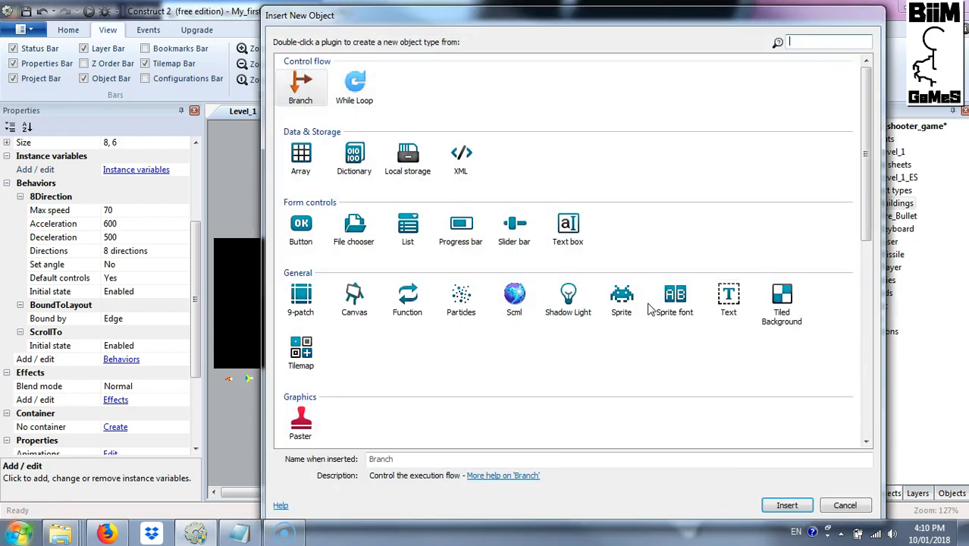
double_click(622, 300)
click(317, 296)
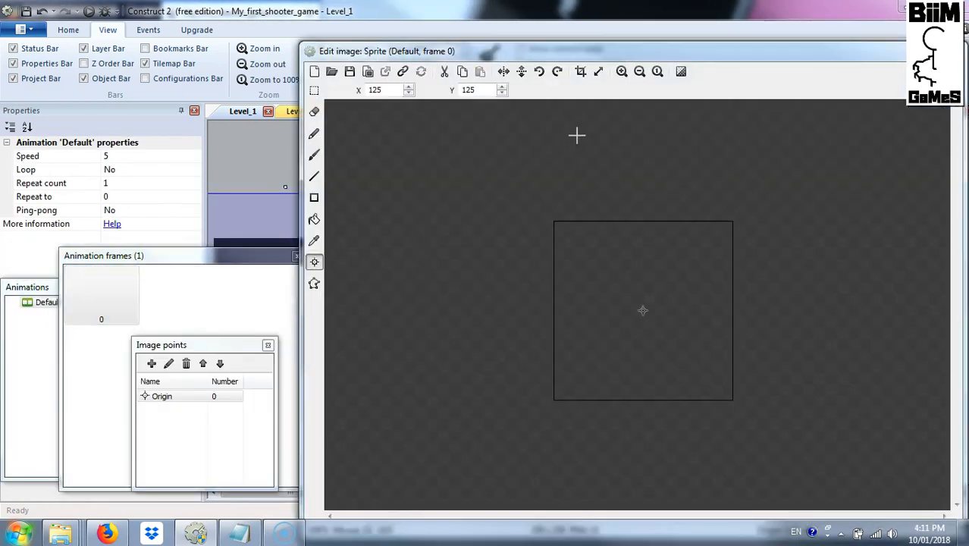
- Resize the new sprite's image canvas to 8 by 8 pixels
click(598, 70)
text(8)
double_click(642, 278)
text(8)
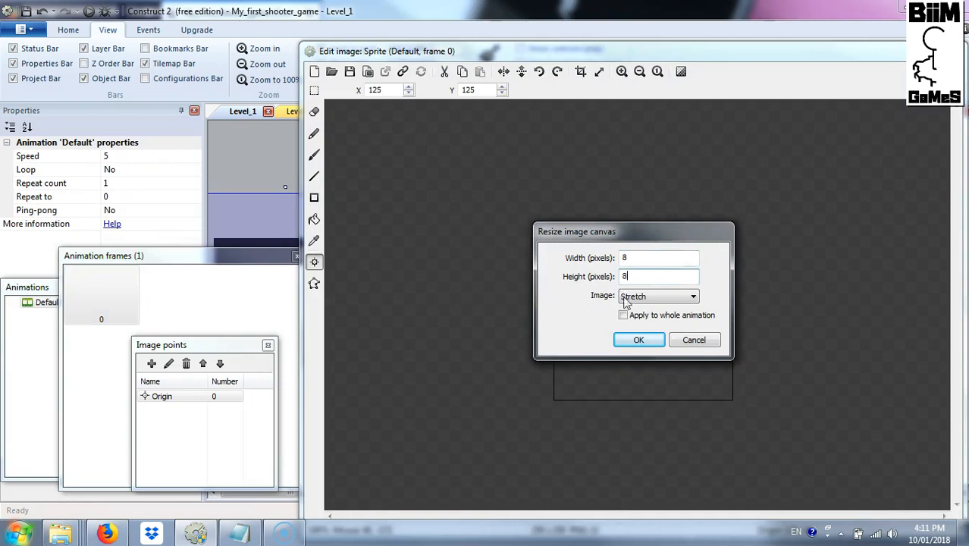
click(638, 340)
- Fill the sprite's whole canvas with red (253, 27, 1)
click(314, 219)
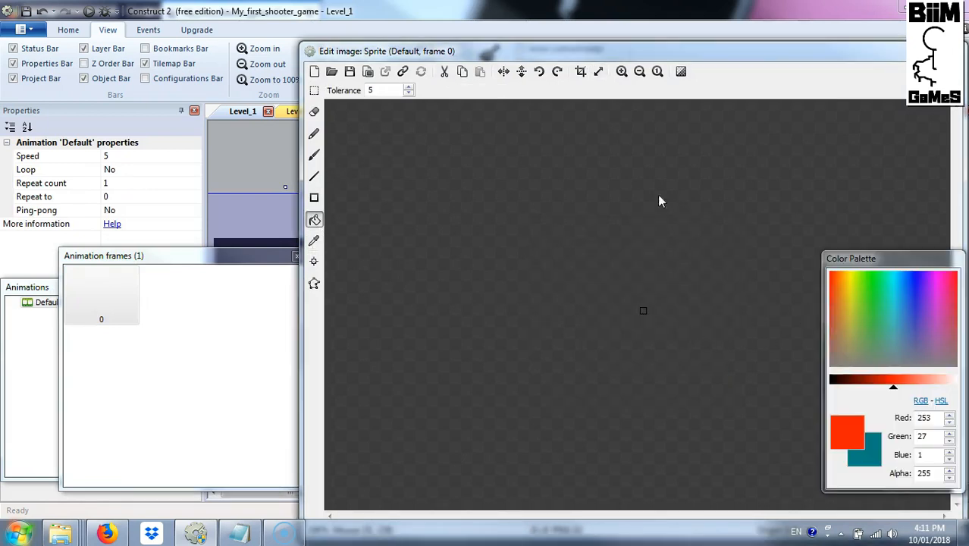
click(623, 74)
click(623, 73)
click(623, 73)
click(623, 73)
click(623, 74)
click(639, 246)
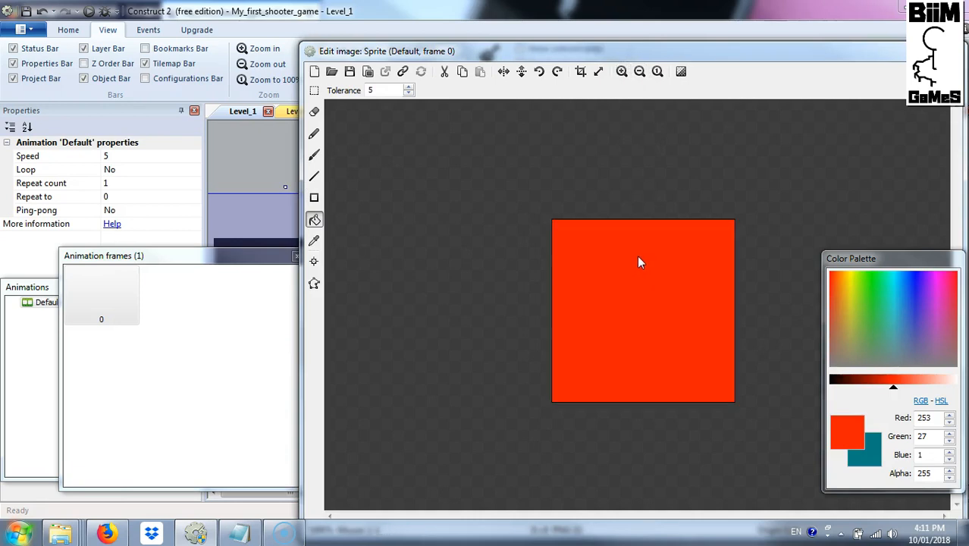
- Delete the inner 6 by 6 pixel area of the red square to leave a one-pixel border, and close the image editor
click(314, 91)
drag(574, 245, 661, 351)
click(712, 245)
drag(716, 249, 660, 376)
drag(593, 385, 719, 259)
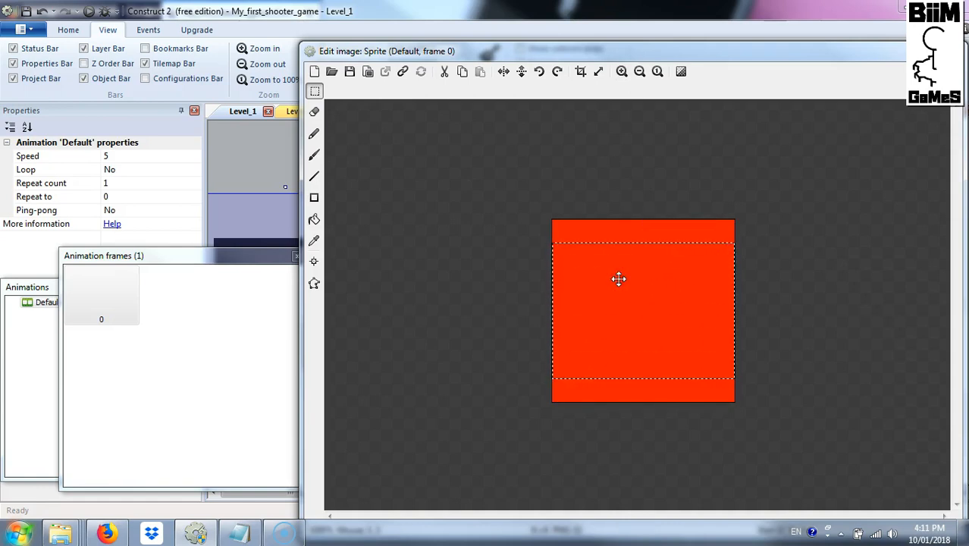
click(583, 245)
drag(575, 244, 702, 375)
key(Delete)
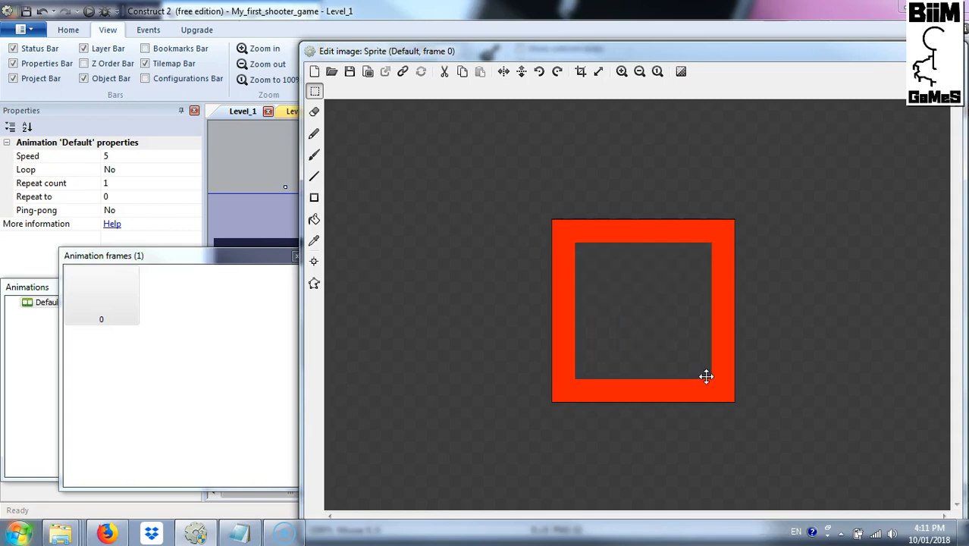
click(955, 52)
- Rename the red square sprite object as Camera
click(889, 281)
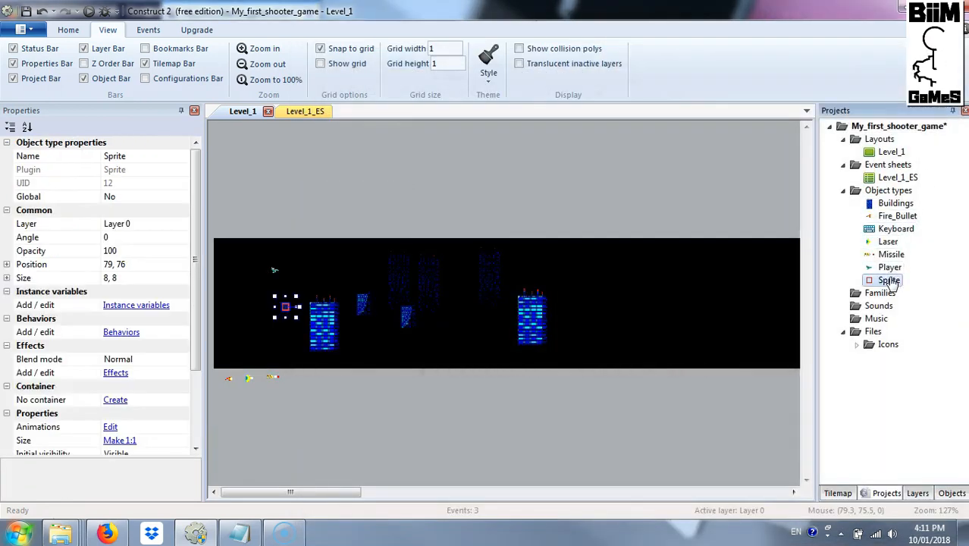
right_click(889, 280)
click(880, 375)
text(Camera)
key(Return)
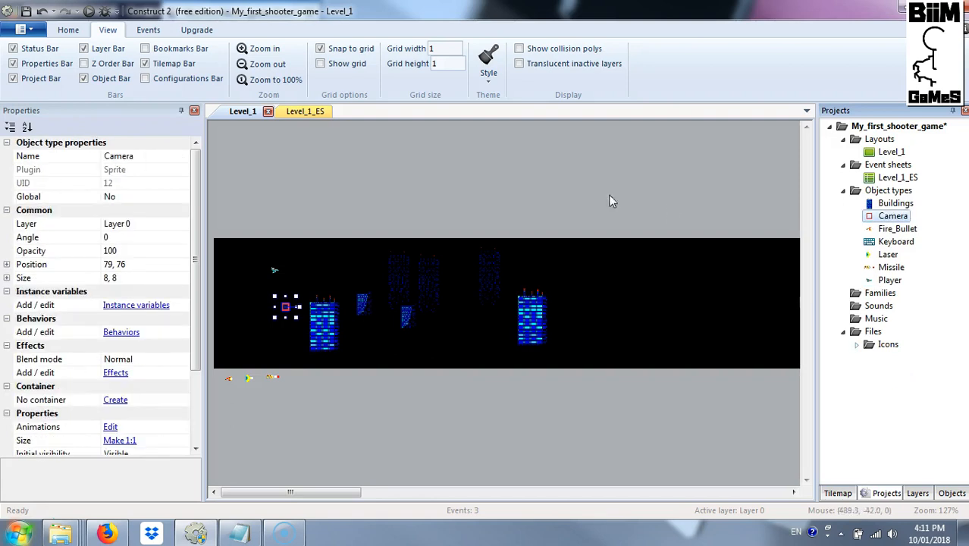
click(116, 372)
click(423, 38)
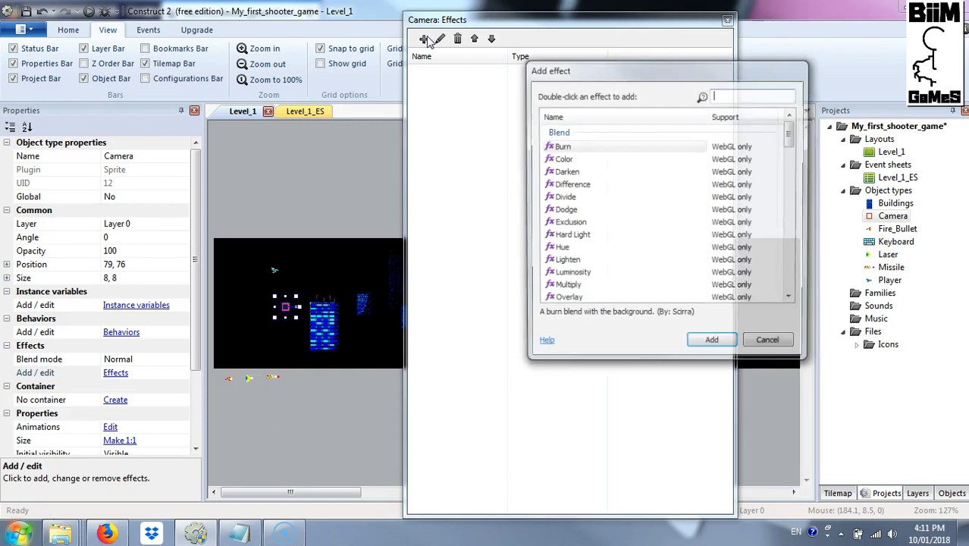
click(750, 345)
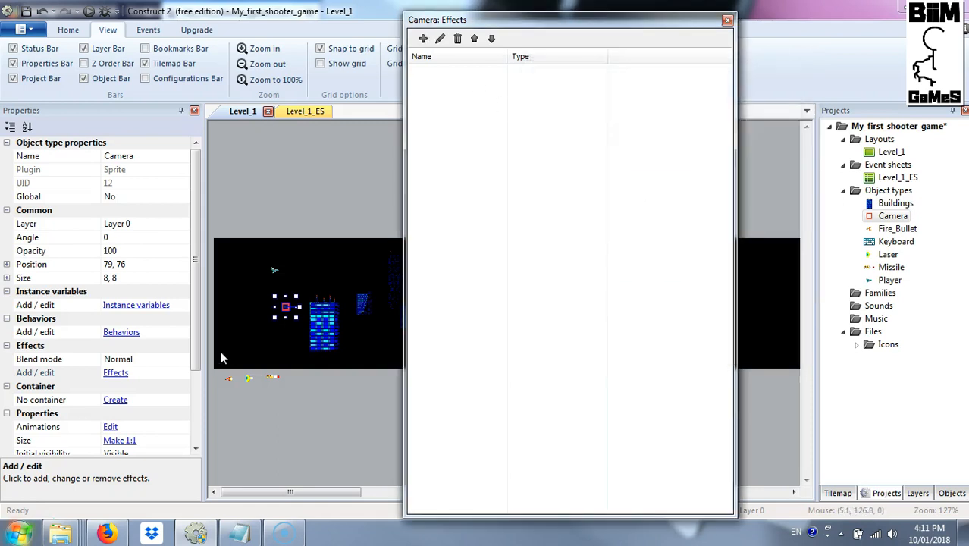
click(727, 20)
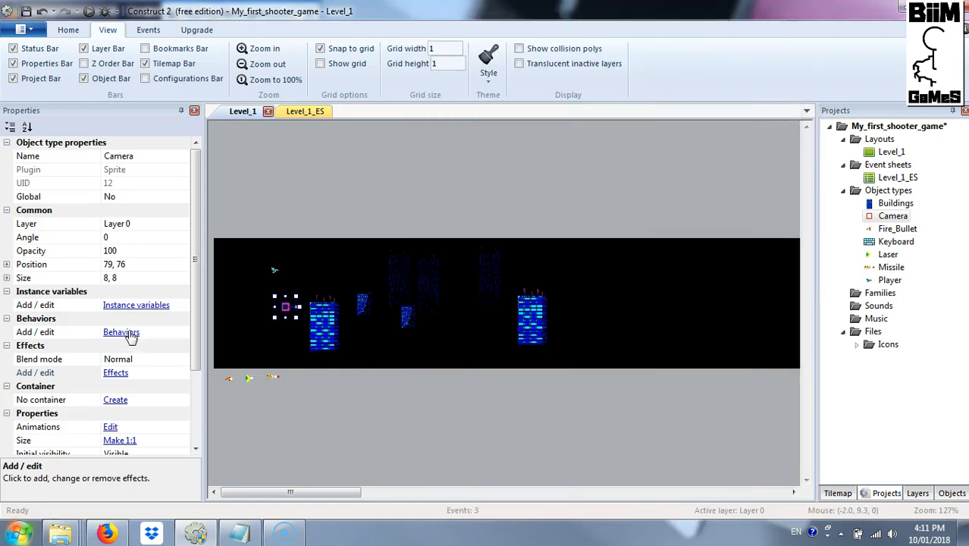
- Add the Scroll To behavior to the Camera object
click(128, 333)
click(383, 189)
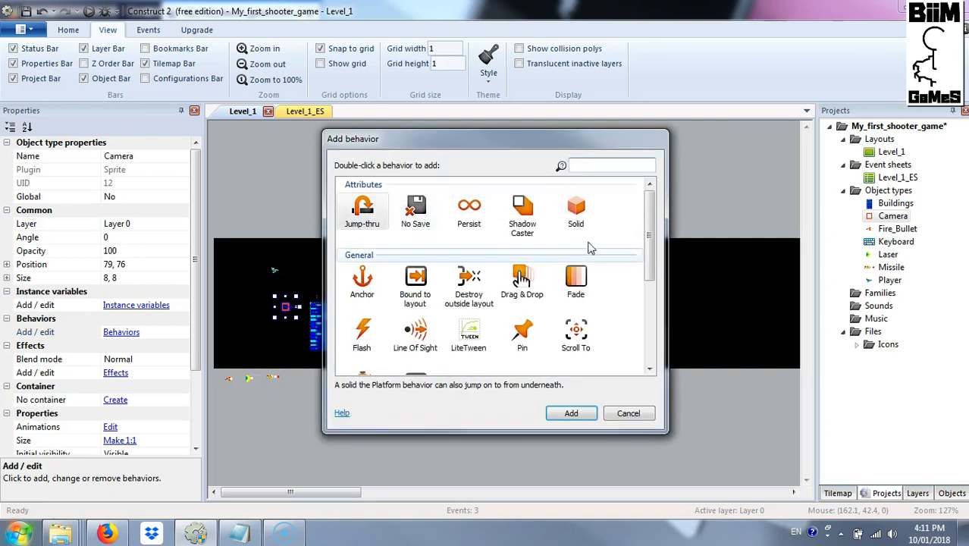
double_click(574, 334)
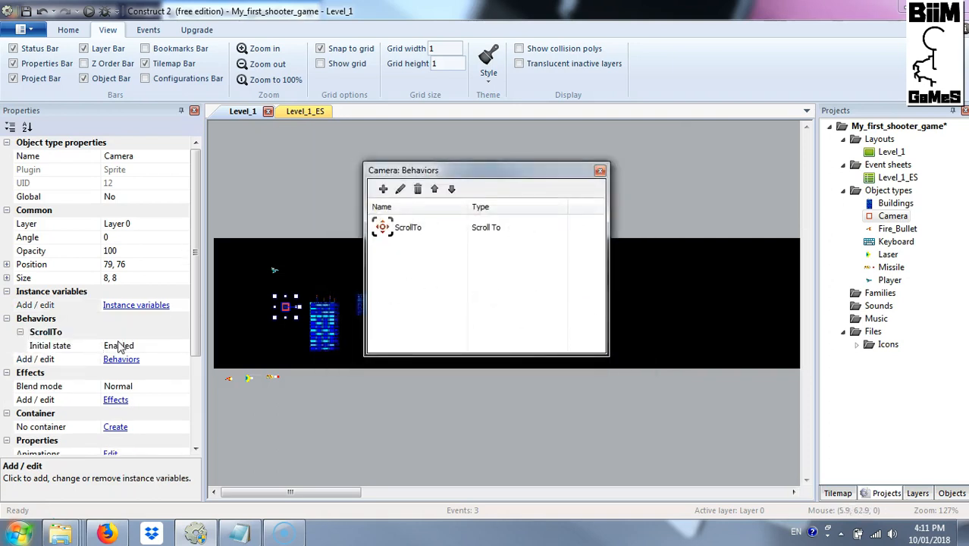
click(600, 171)
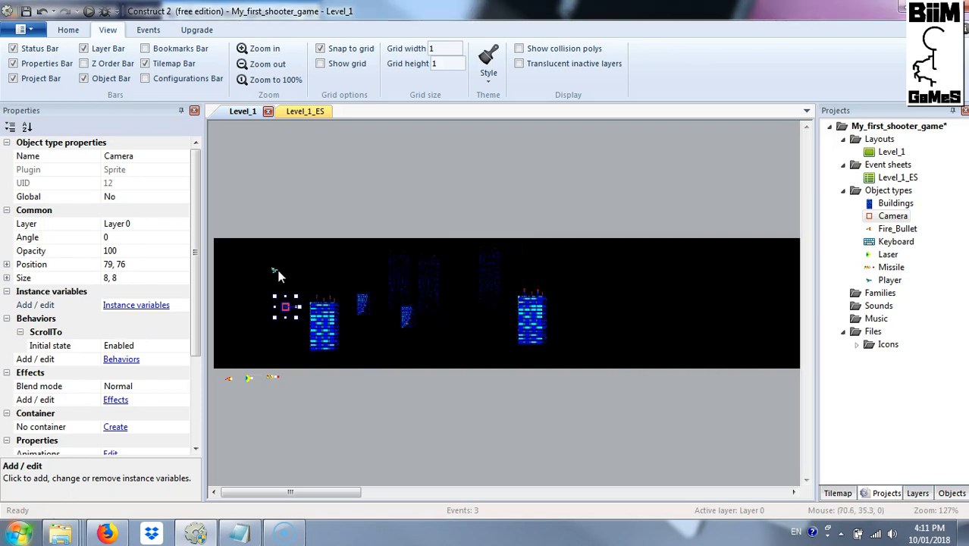
- Set the initial state of the Player's ScrollTo behavior to Disabled
click(275, 270)
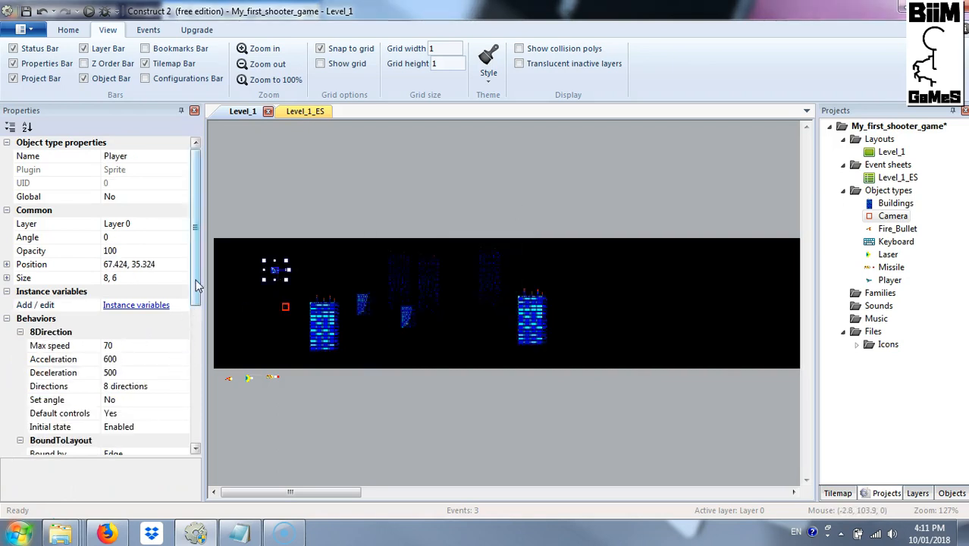
scroll(133, 358, down, 3)
click(140, 360)
click(182, 360)
click(173, 382)
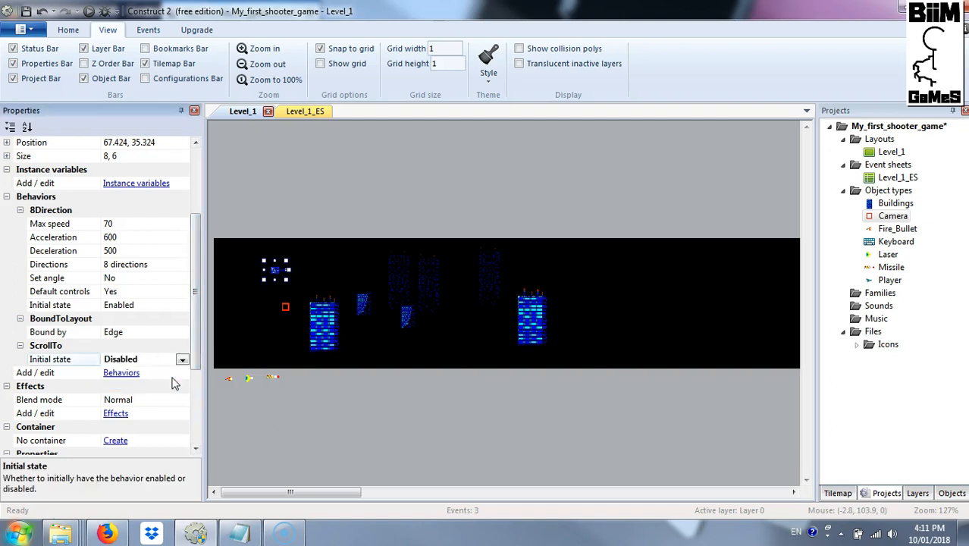
- In the Level_1_ES event sheet, add a Camera Set position action to On start of layout with X 128 and Y 72
click(314, 114)
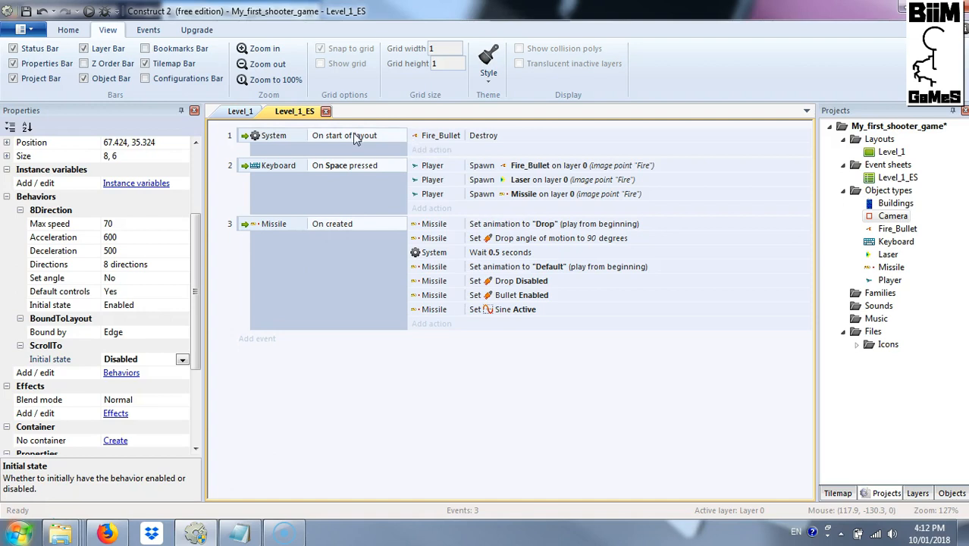
click(430, 151)
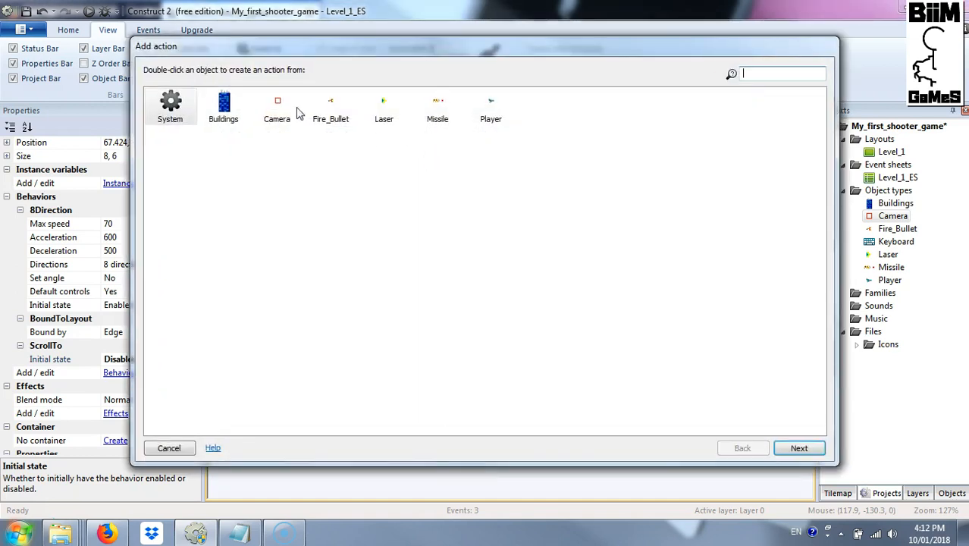
double_click(278, 106)
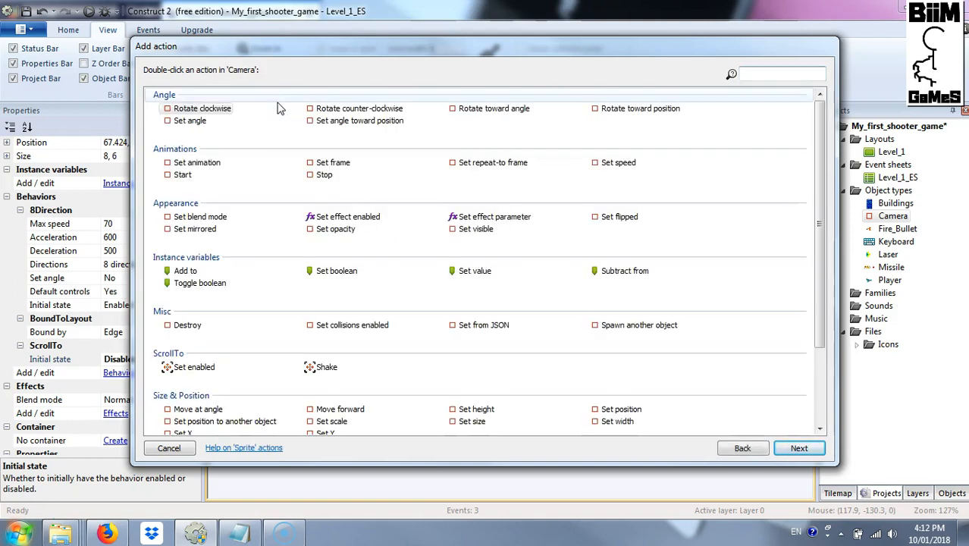
text(posit)
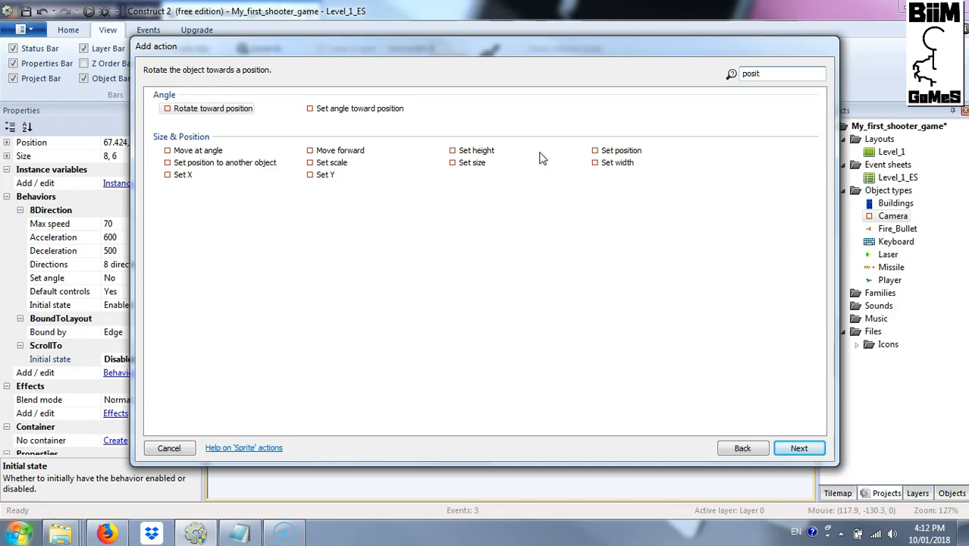
double_click(626, 151)
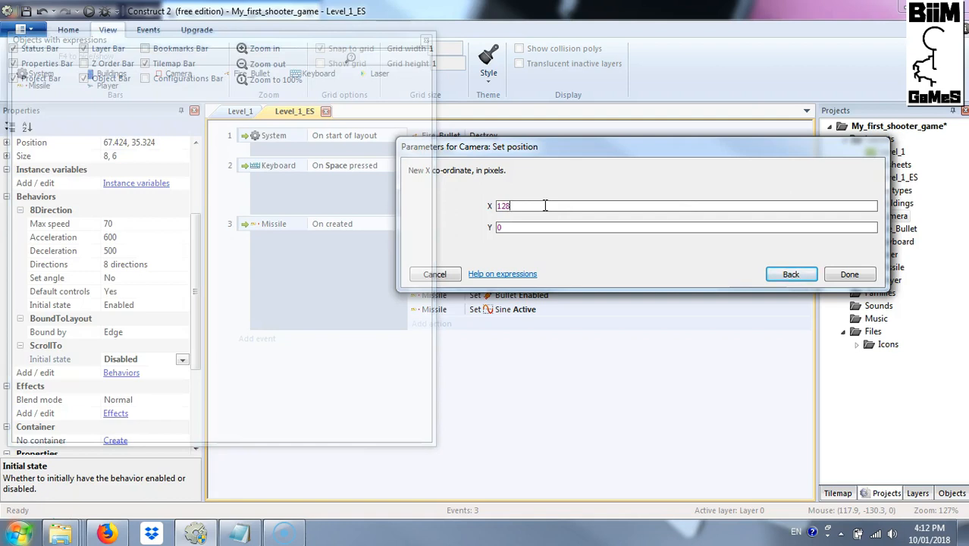
key(Tab)
click(846, 274)
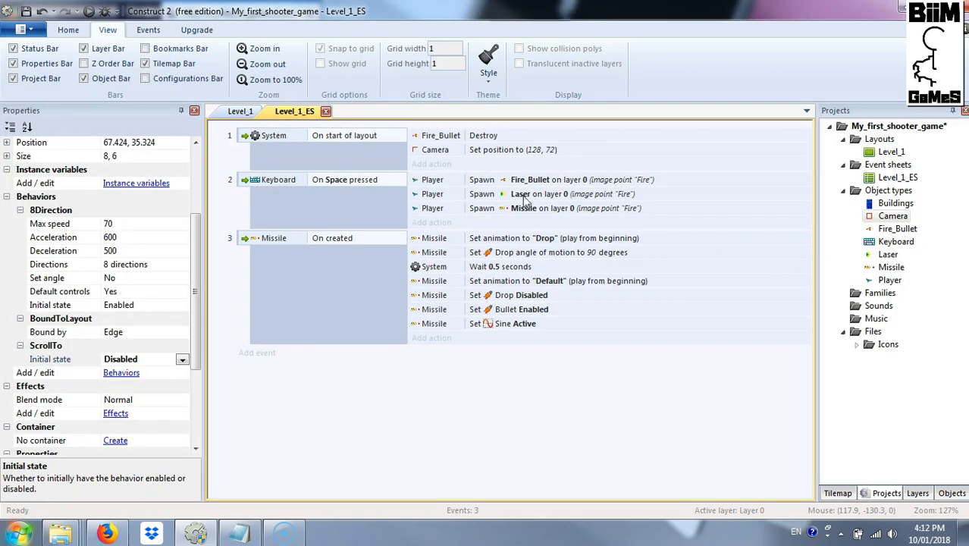
- Add a System event that runs every 0.1 seconds
click(263, 353)
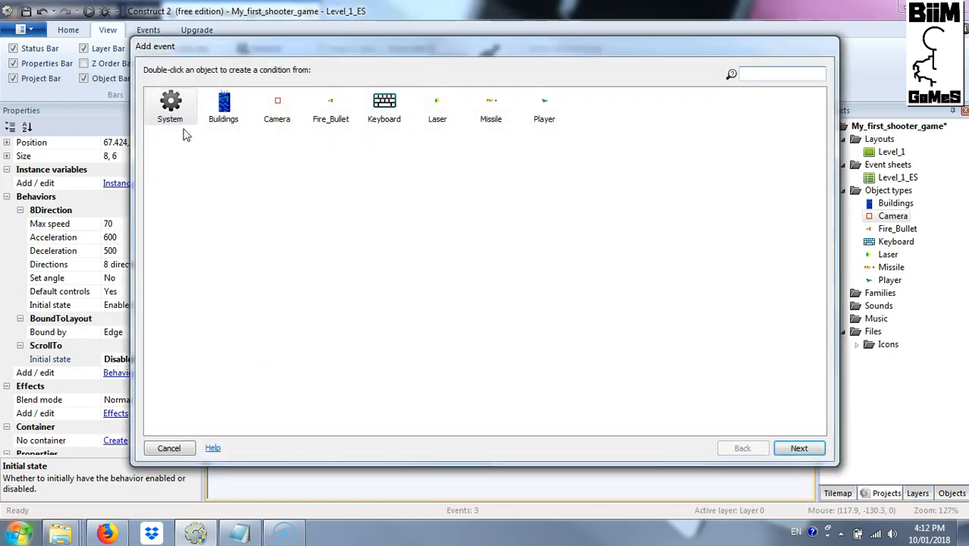
double_click(168, 107)
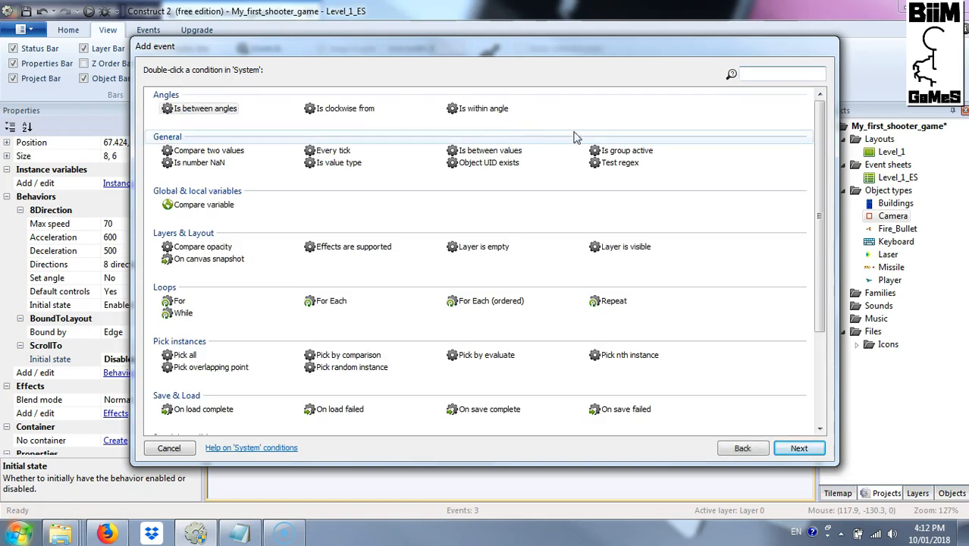
text(ev)
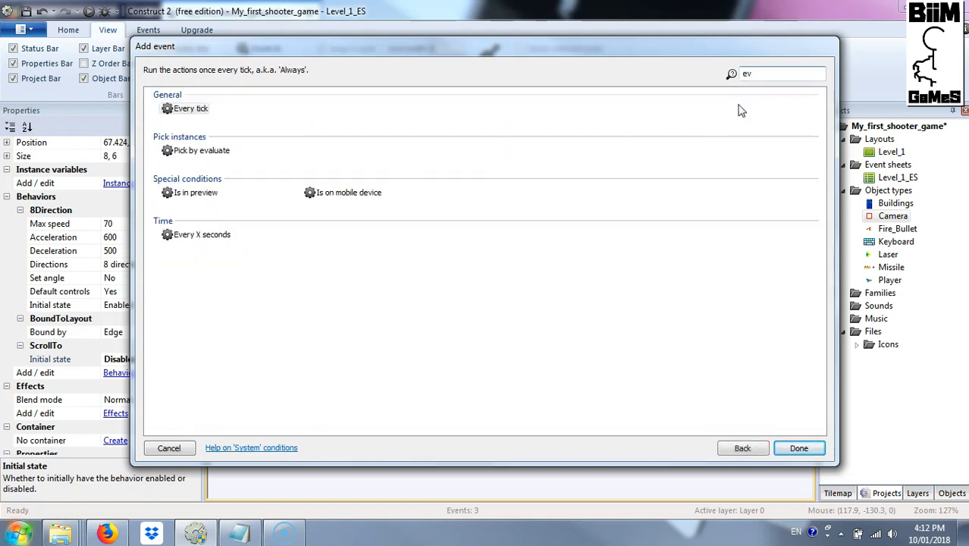
double_click(216, 238)
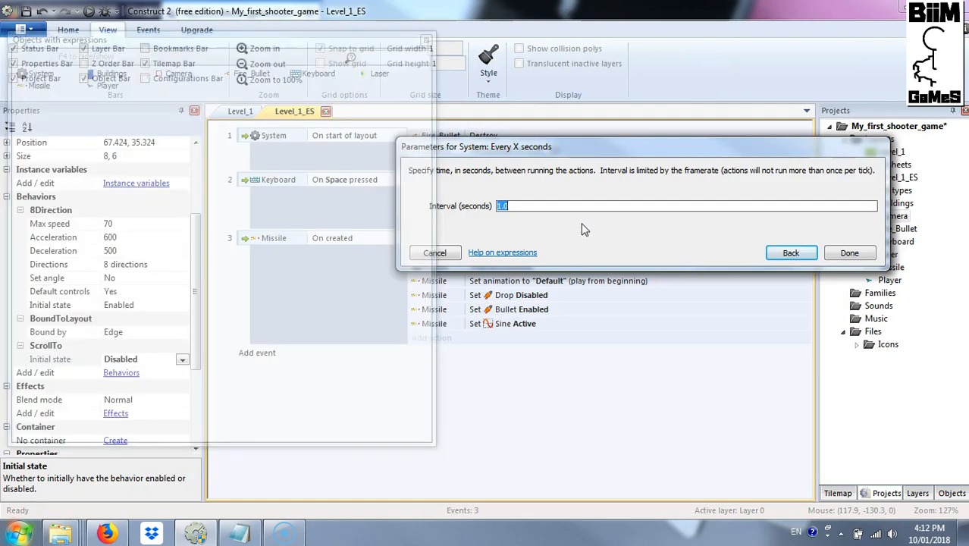
text(0.1)
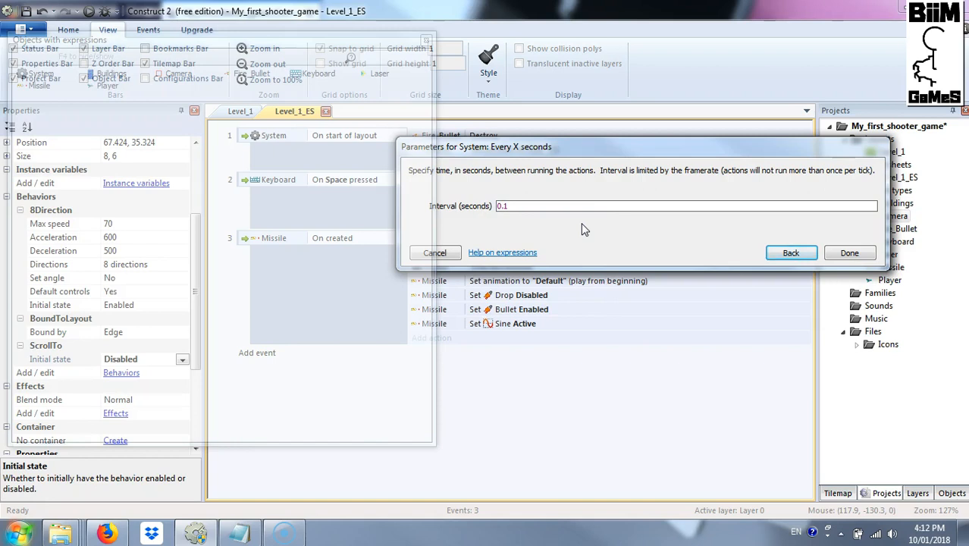
click(849, 253)
- Add a Camera Set X action with the expression Camera.X+1 to the every 0.1 seconds event
click(438, 358)
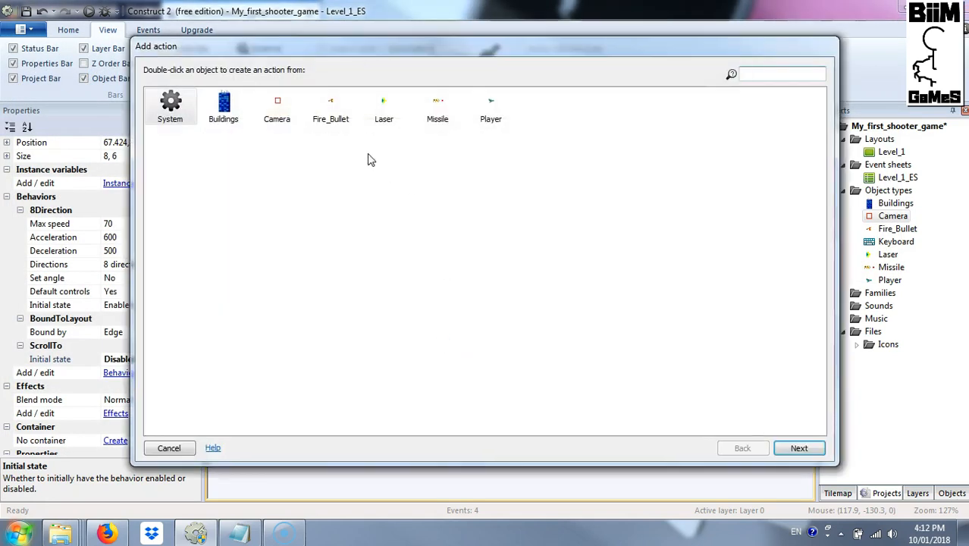
double_click(279, 108)
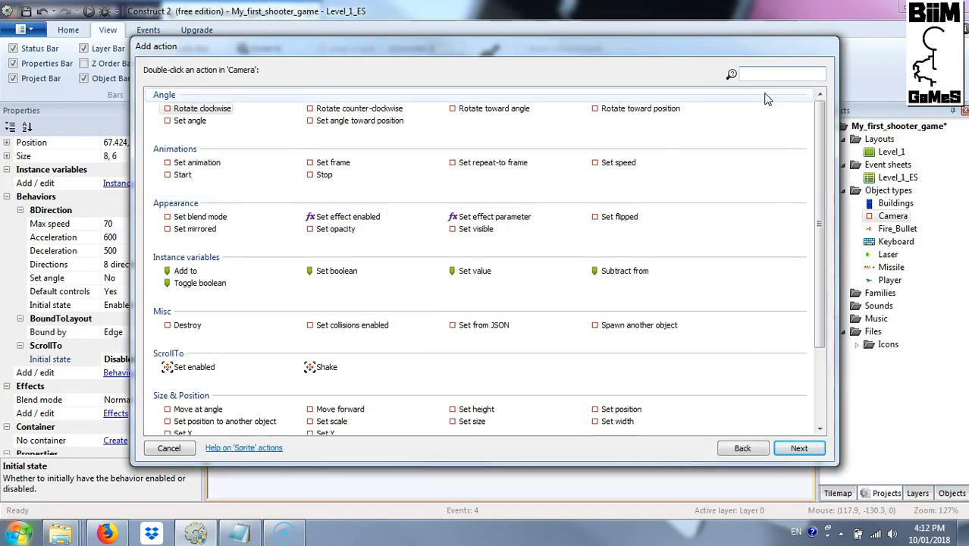
text(x)
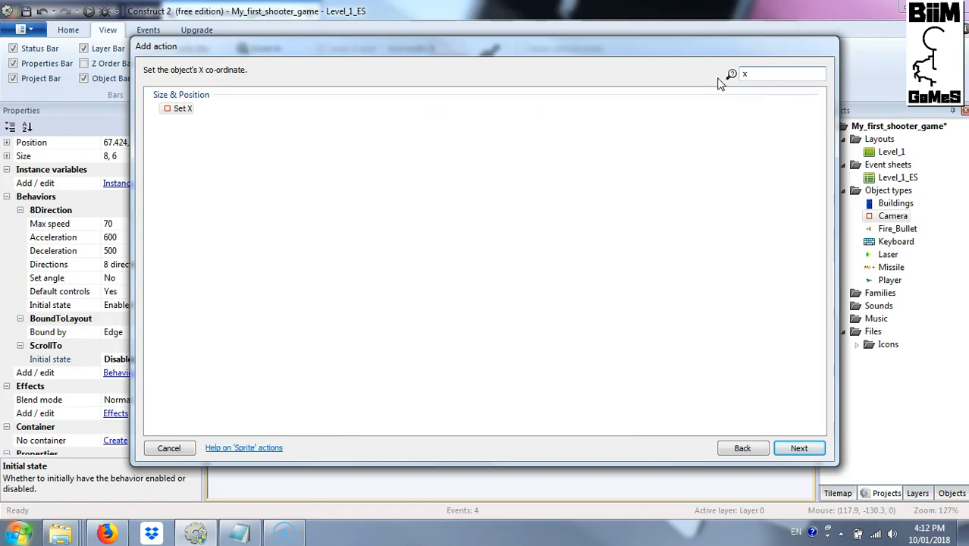
double_click(183, 108)
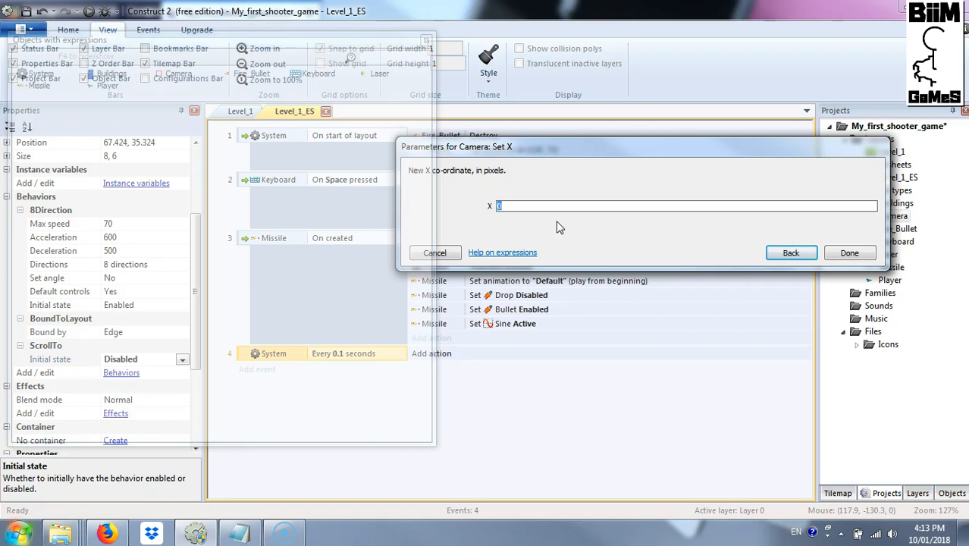
text(c)
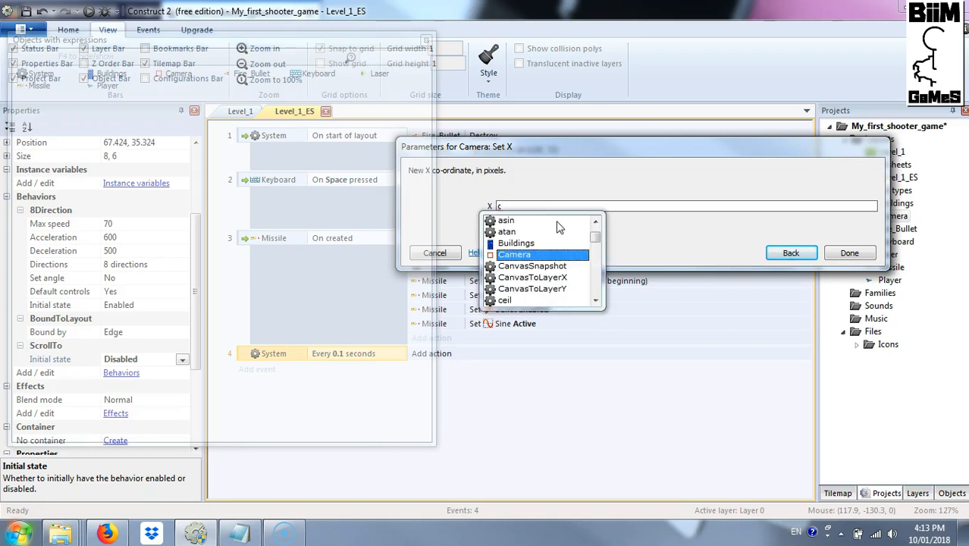
click(531, 255)
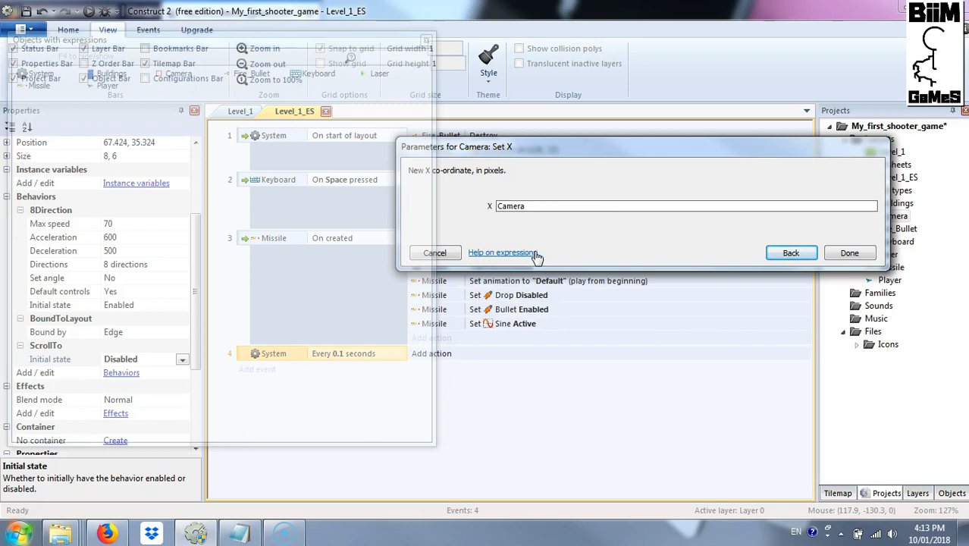
text(.x)
key(Return)
click(850, 252)
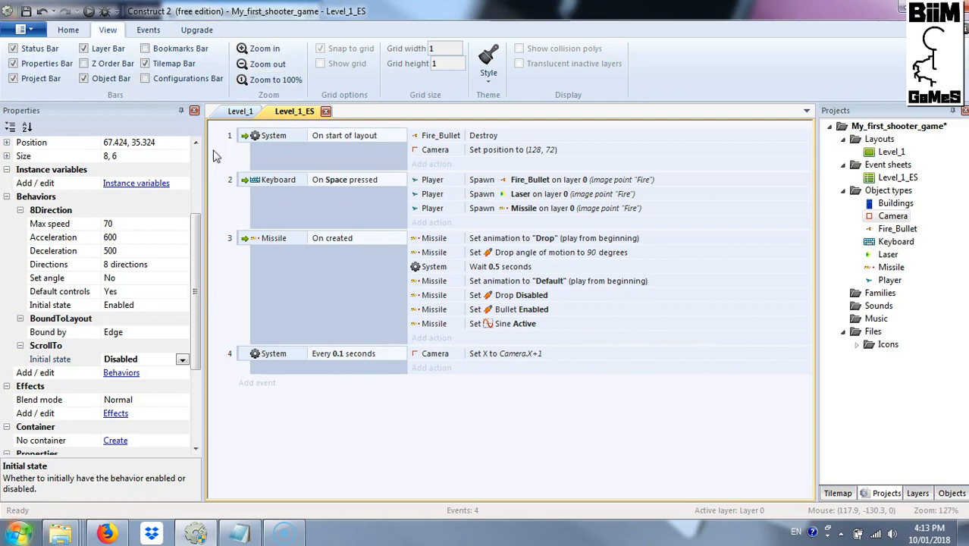
- Run the game preview and fly the Player in all directions to check the automatic camera scrolling
click(89, 12)
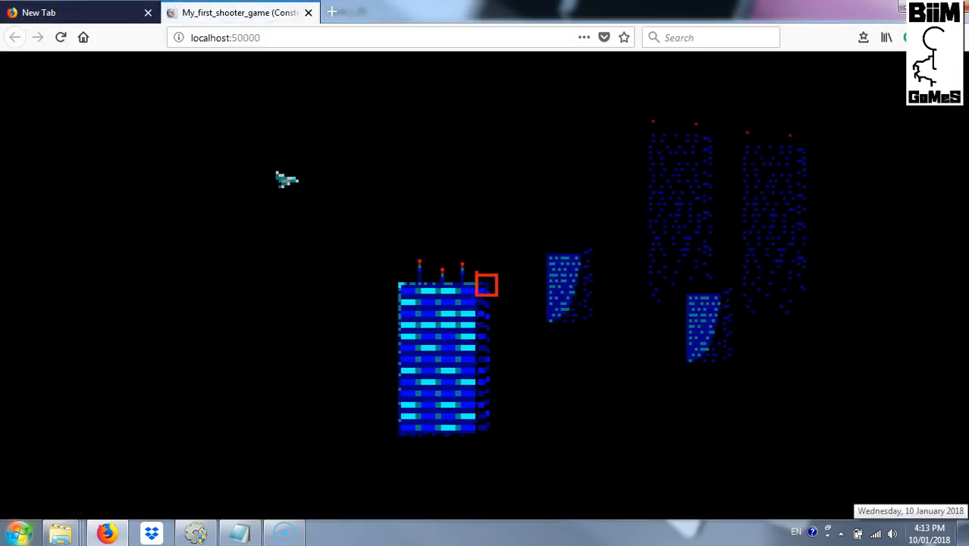
key(Down)
key(Right)
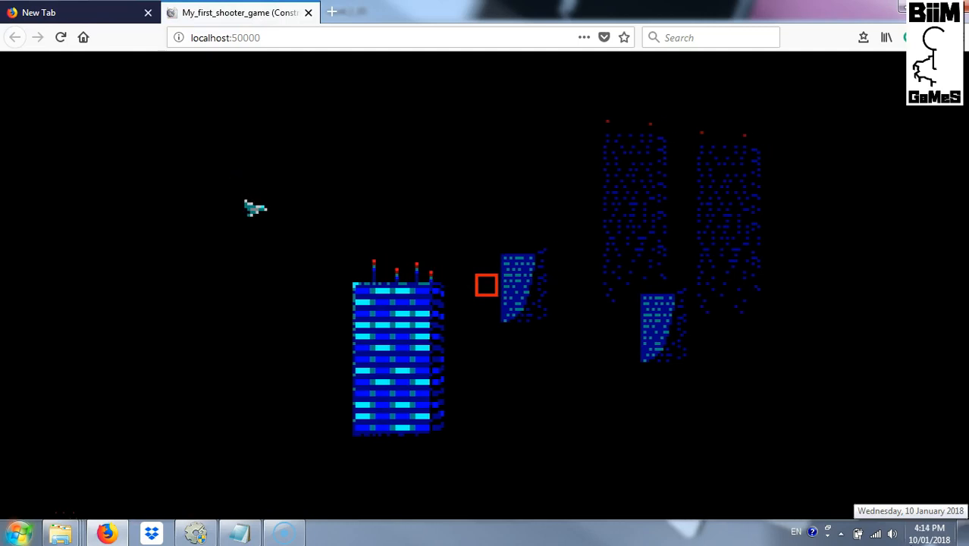
key(Up)
key(Down)
key(Right)
key(Up)
key(Left)
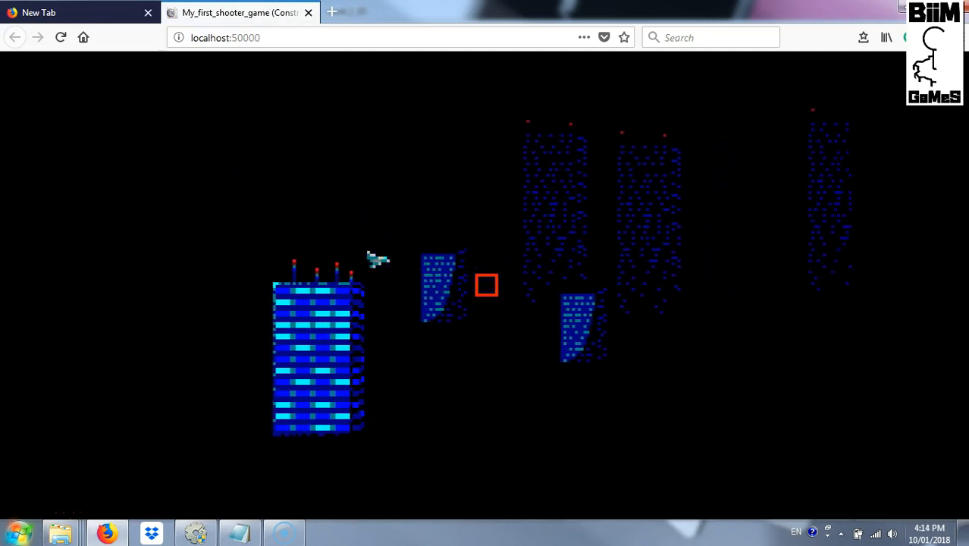
key(Left)
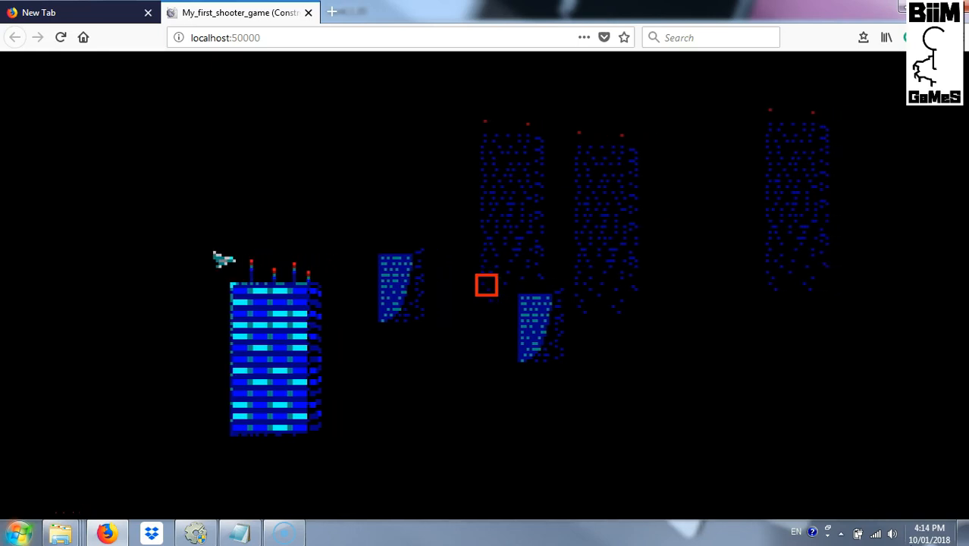
key(Left)
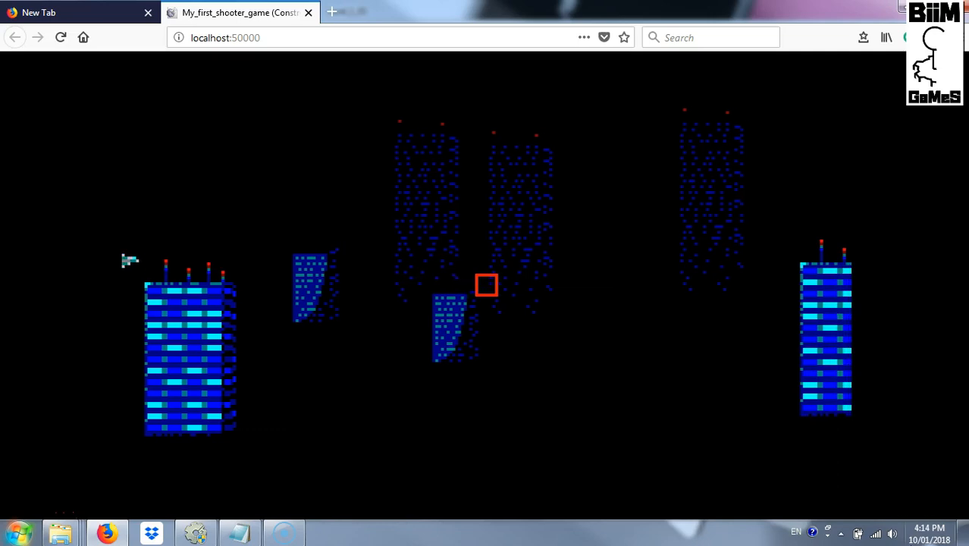
key(Right)
key(Right)
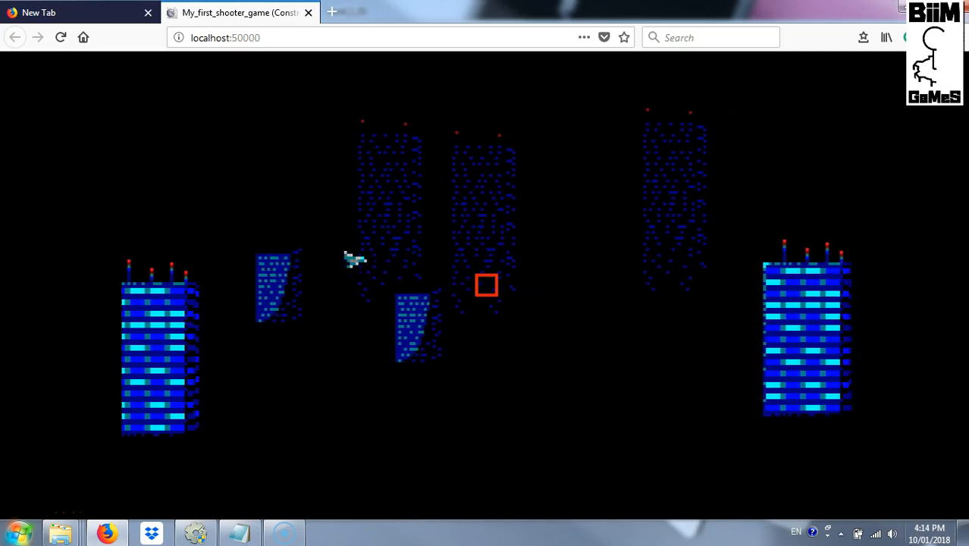
key(Right)
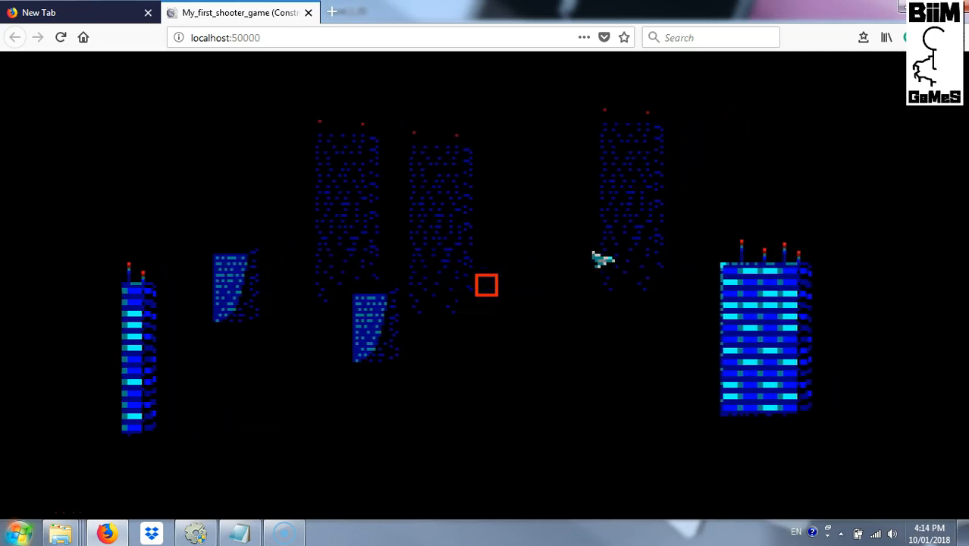
- Fly the Player right and left in the running preview, and return to the Level_1_ES event sheet in Construct 2
key(Right)
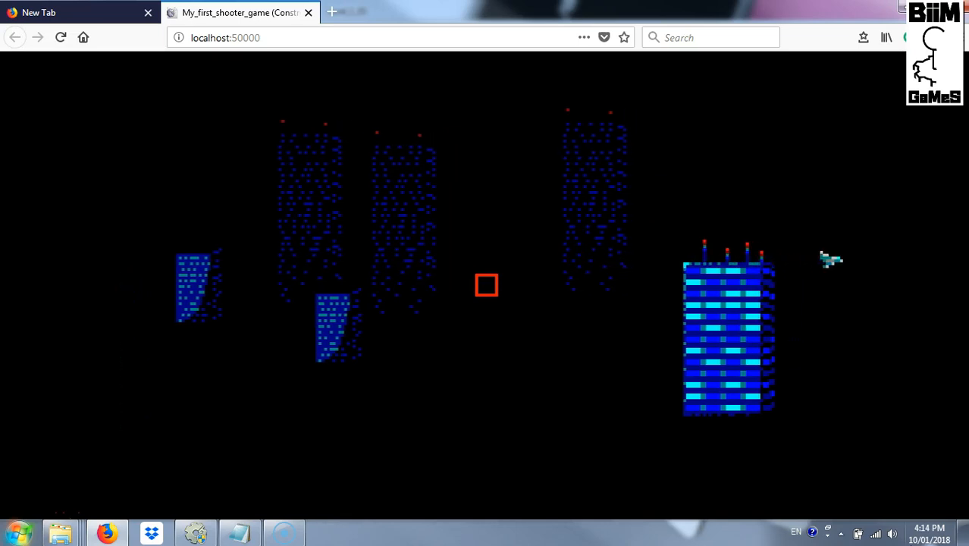
key(Left)
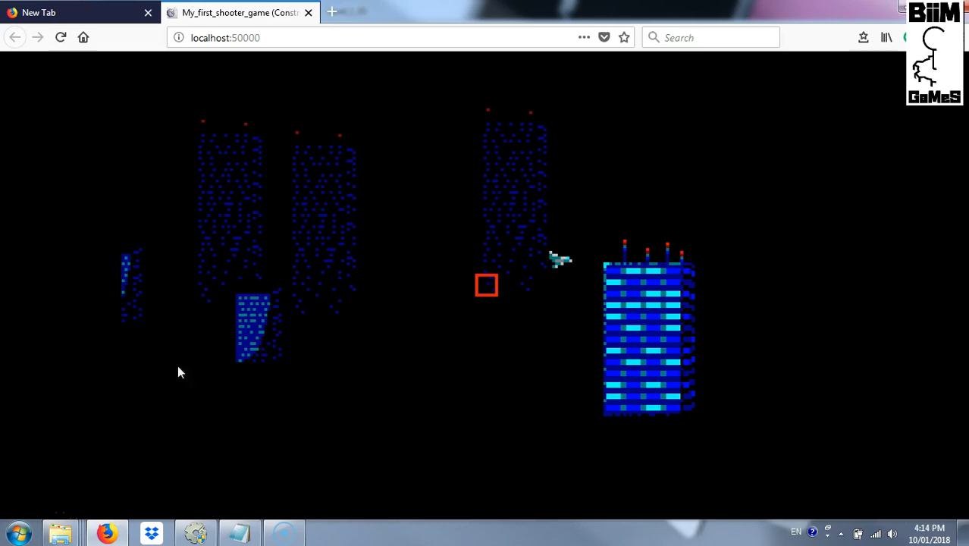
click(195, 533)
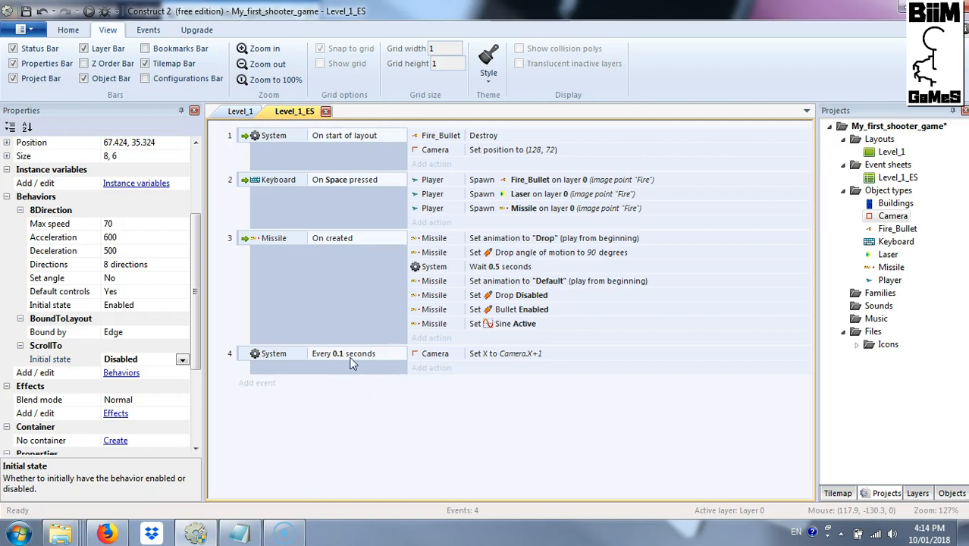
- Add a Player Set X action with the expression Player.X+1 to the every 0.1 seconds event
click(436, 369)
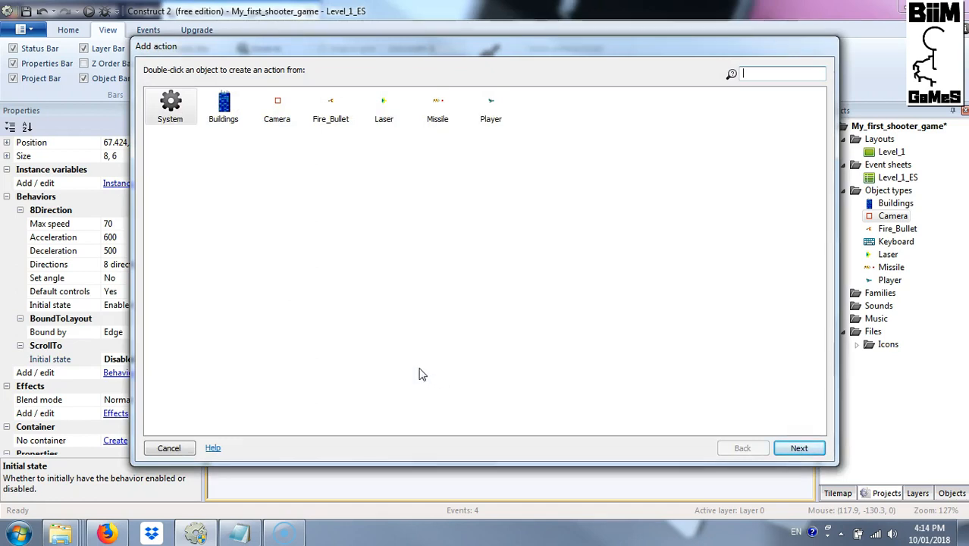
double_click(486, 113)
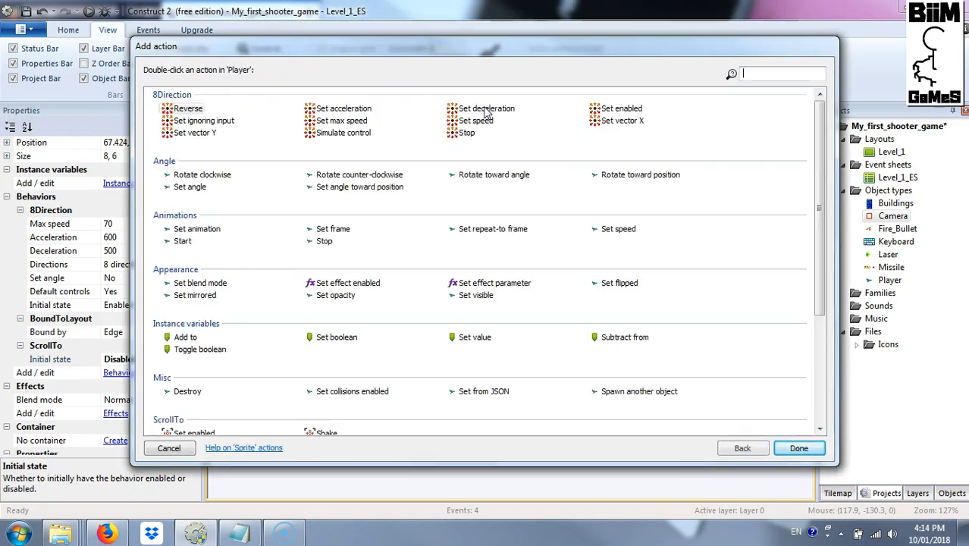
text(x)
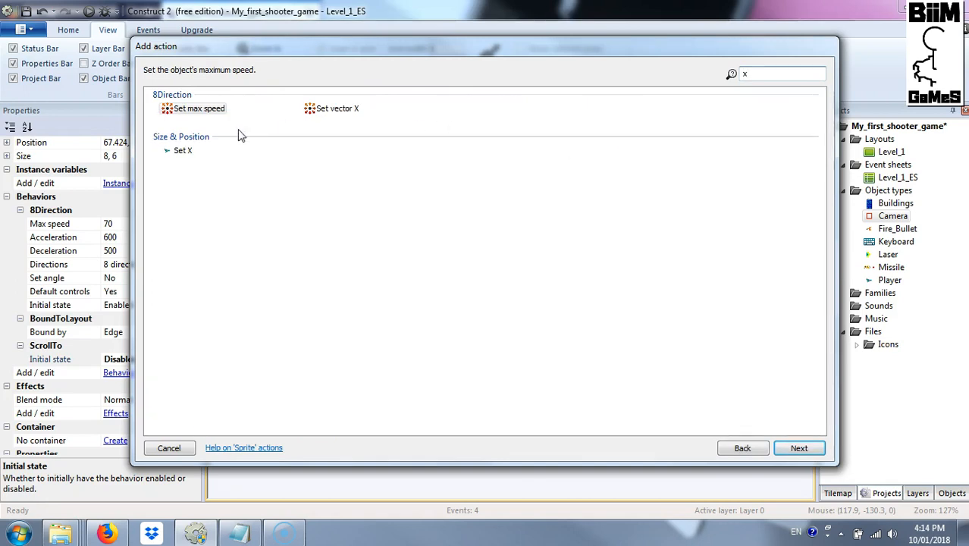
double_click(186, 154)
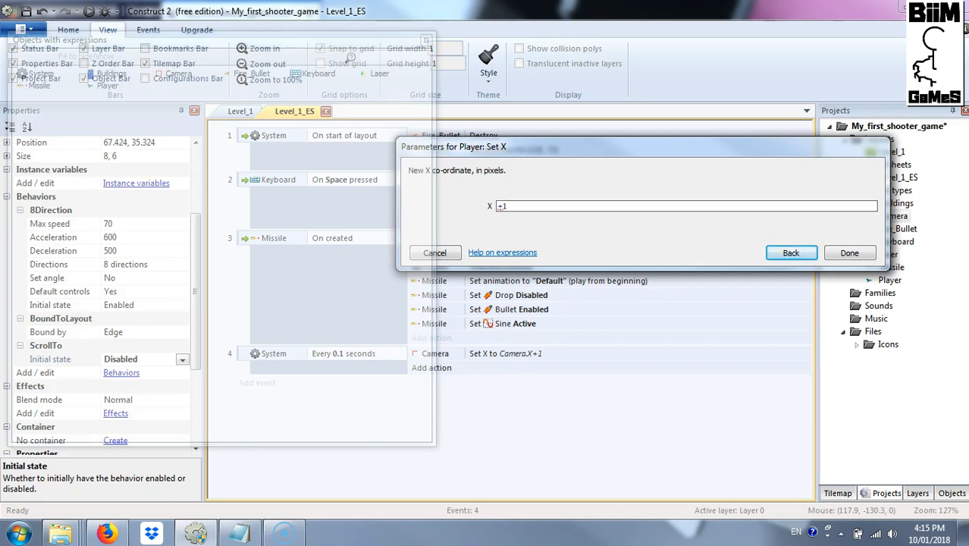
click(849, 252)
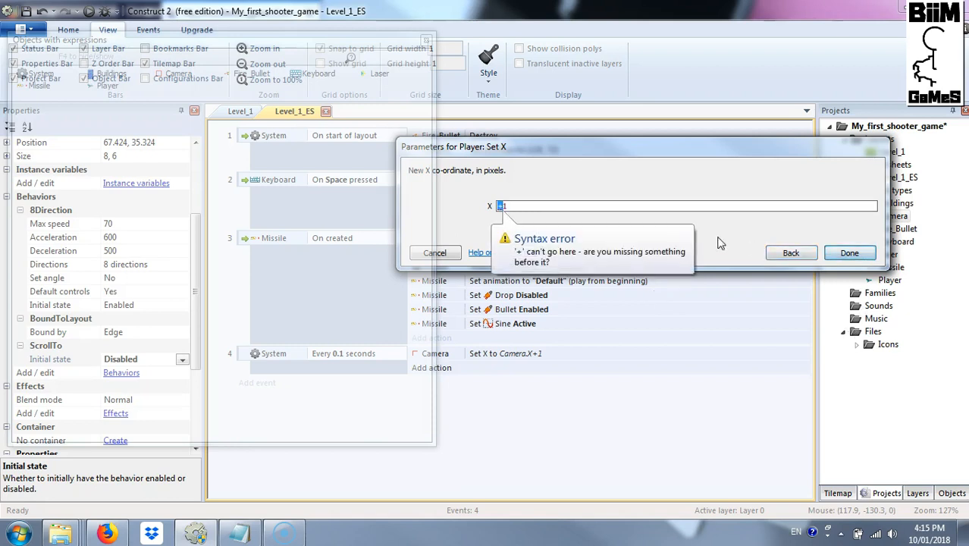
key(Left)
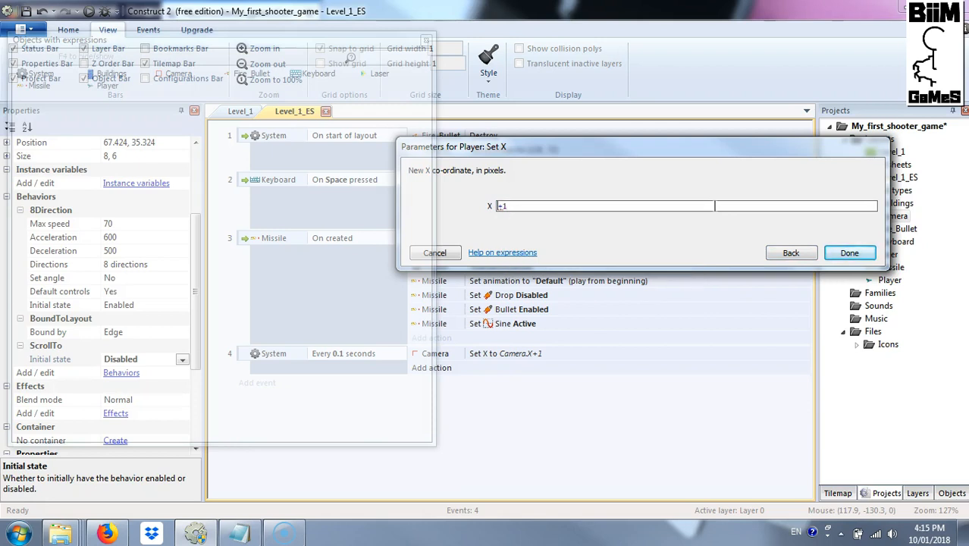
text(Player)
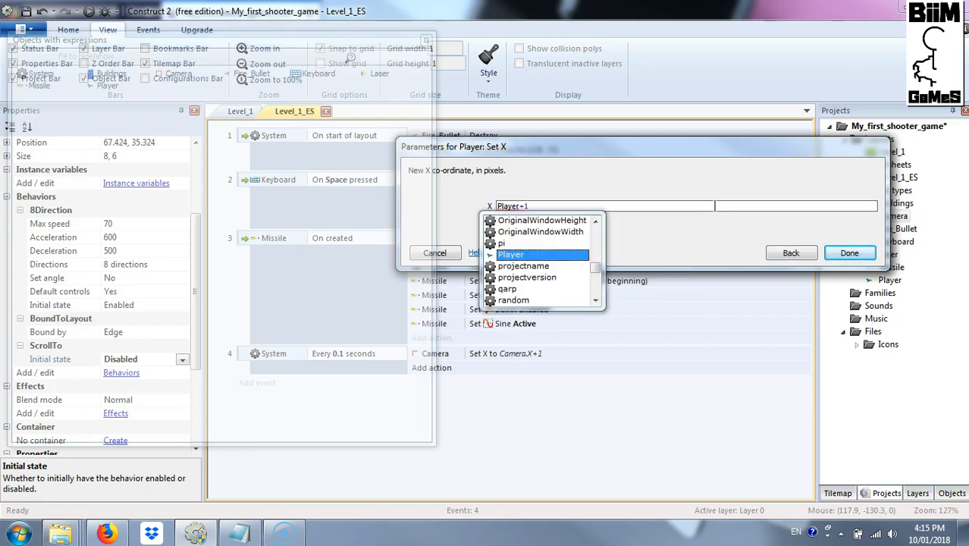
text(.x)
scroll(623, 261, up, 1)
scroll(623, 261, down, 1)
click(595, 282)
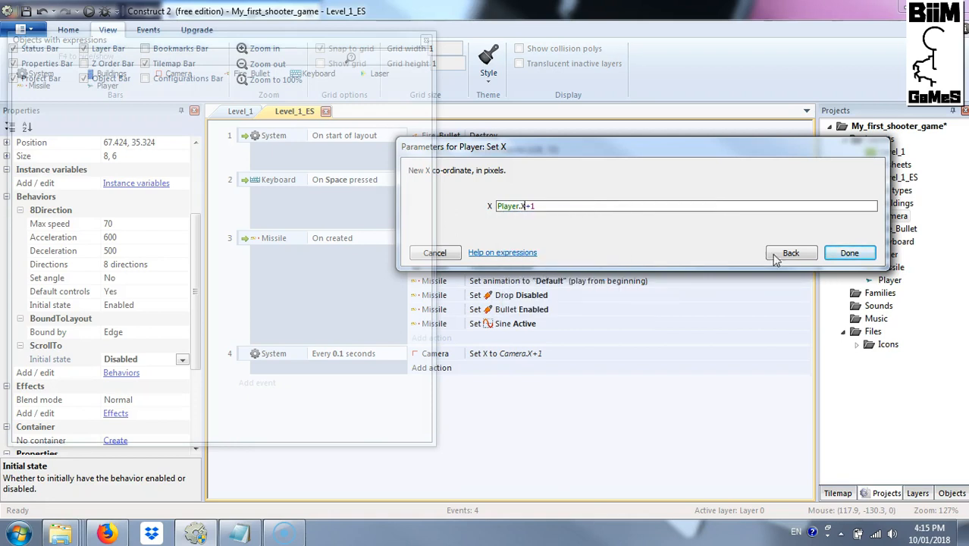
click(842, 253)
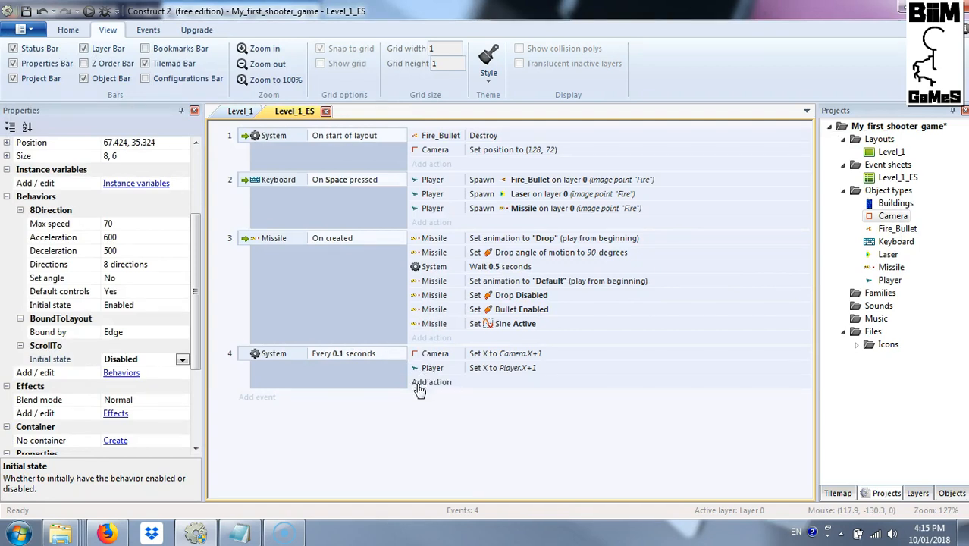
- Add a sub-event with a Player Compare X condition under the every 0.1 seconds event
click(379, 353)
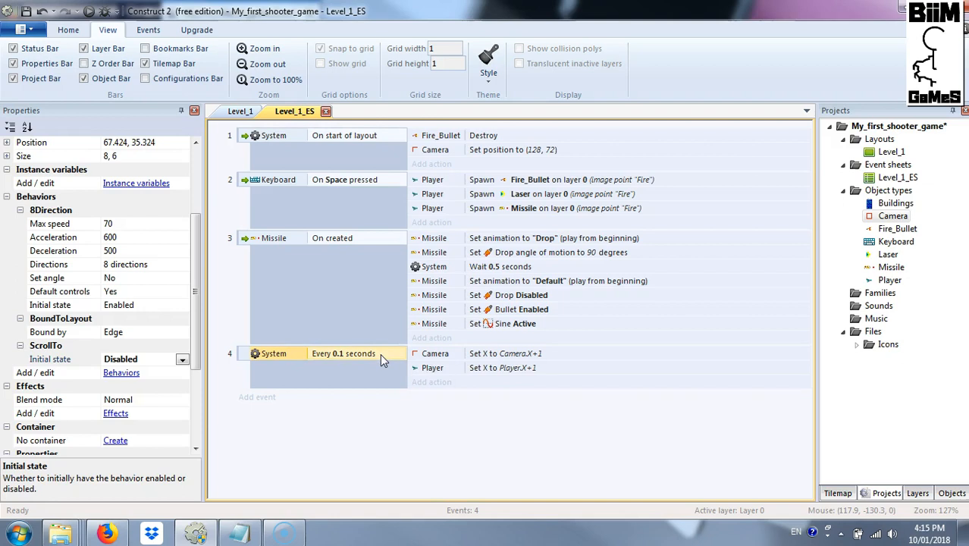
click(248, 359)
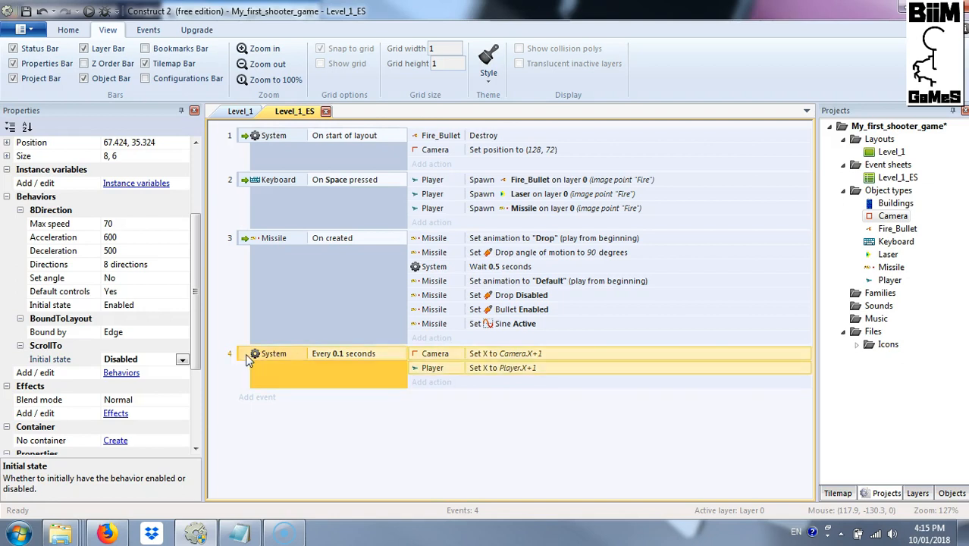
right_click(256, 356)
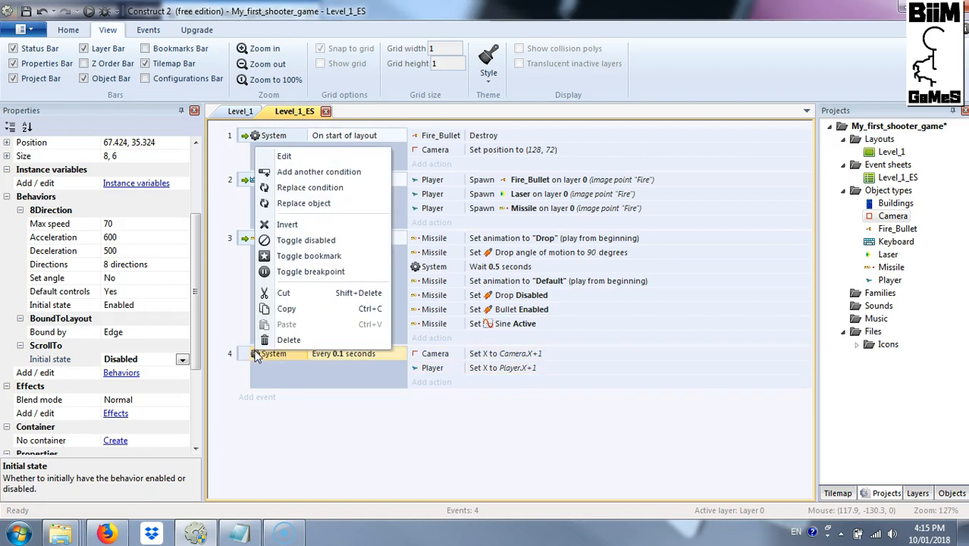
click(256, 356)
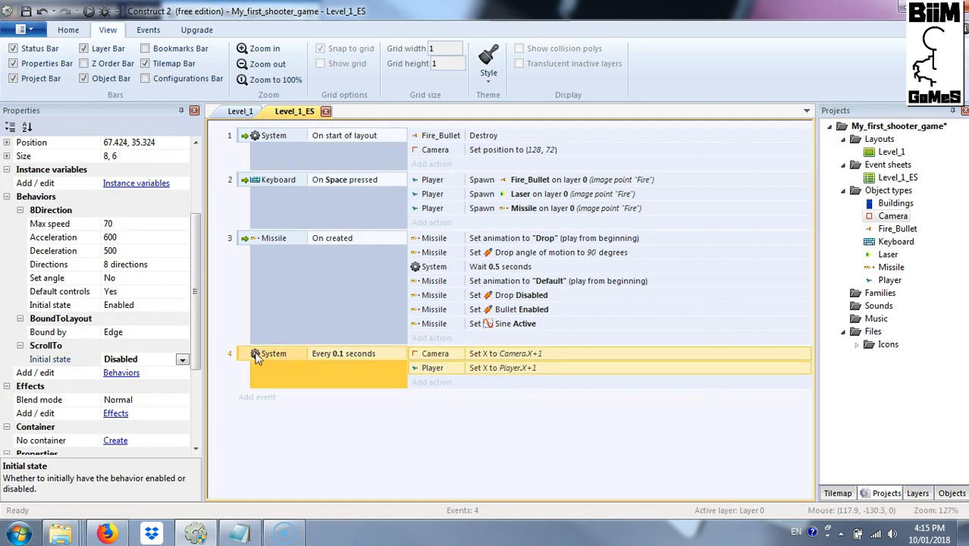
click(247, 357)
right_click(245, 363)
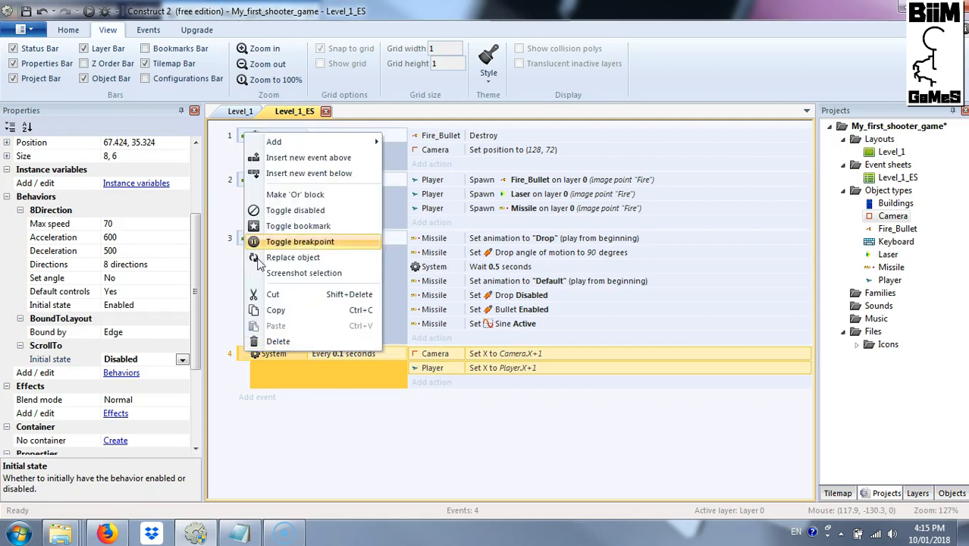
mouse_move(326, 143)
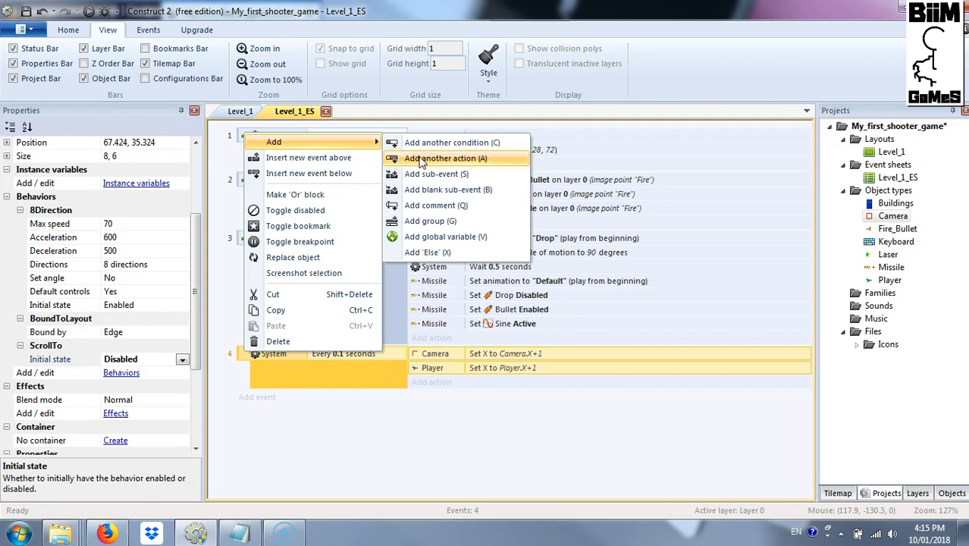
click(435, 175)
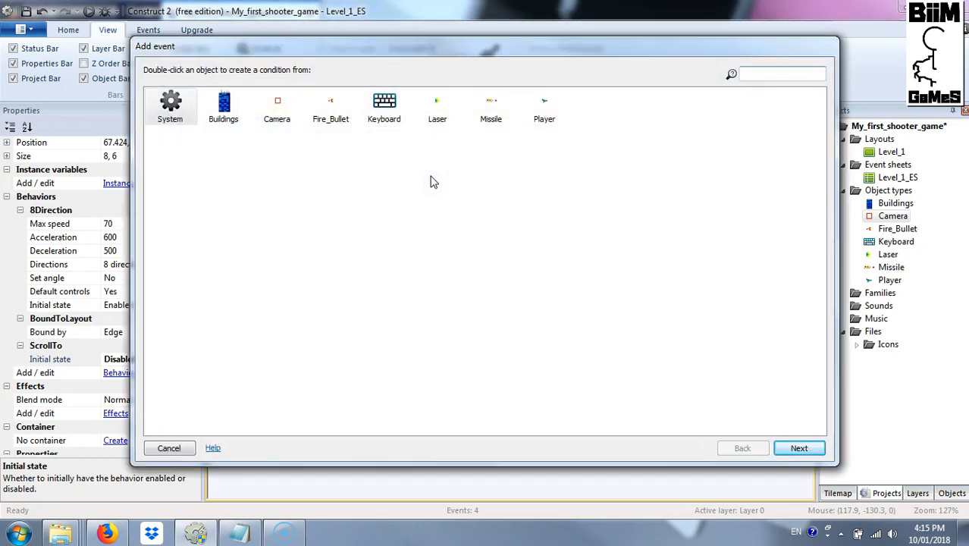
double_click(544, 109)
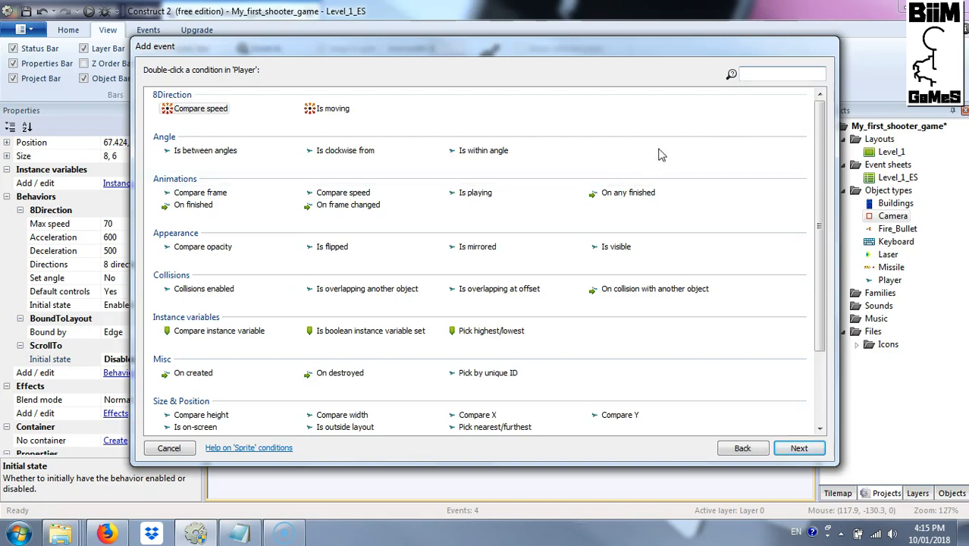
text(x)
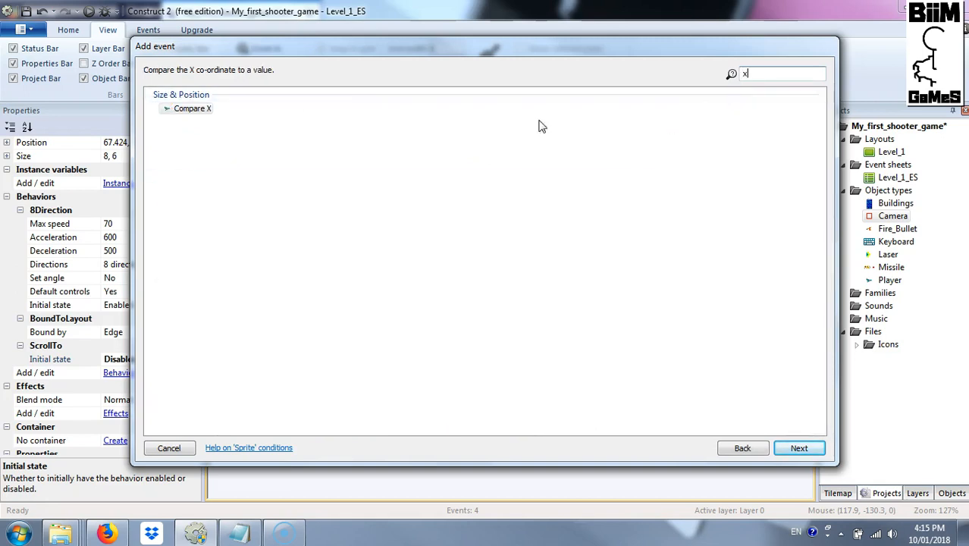
double_click(199, 107)
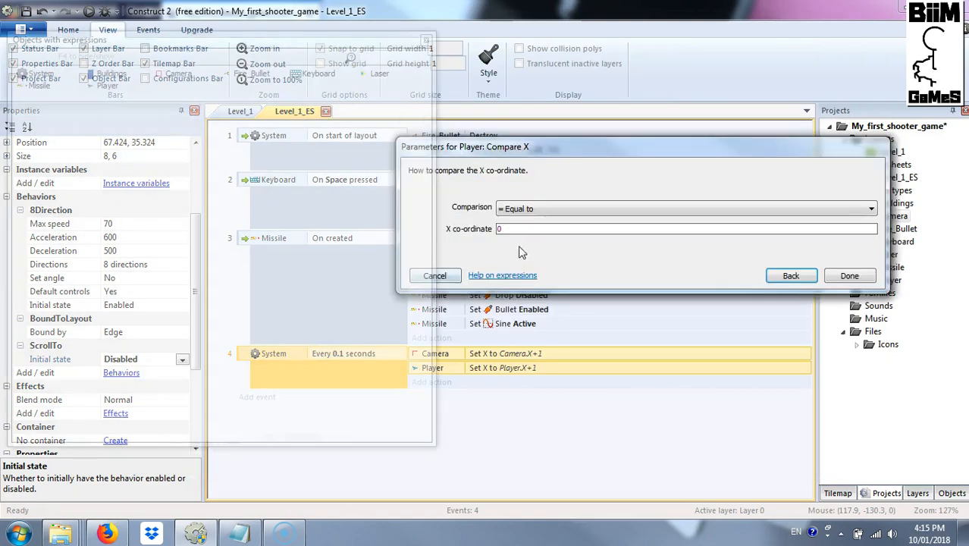
- Set the Compare X condition to Less or equal with Camera.X-120, and move the Player Set X action into this sub-event
click(535, 207)
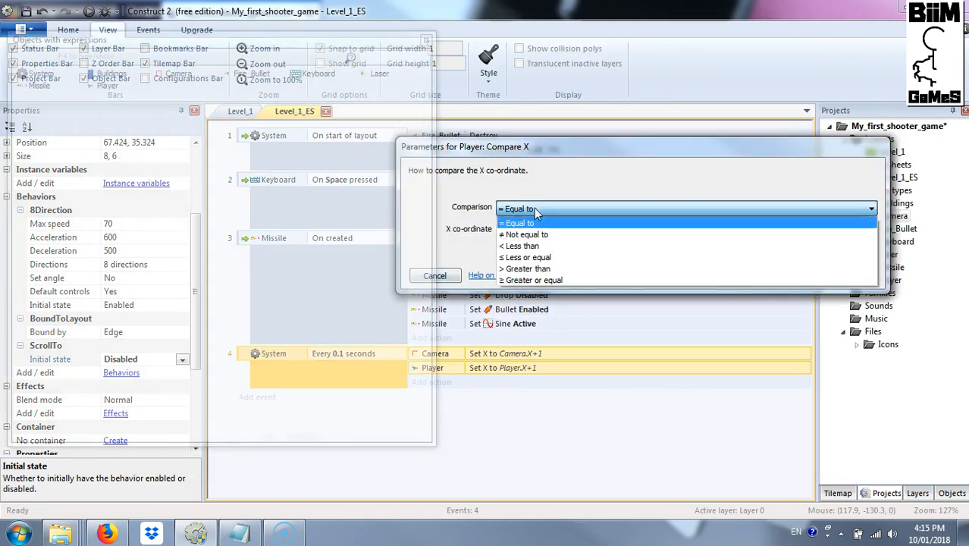
click(545, 258)
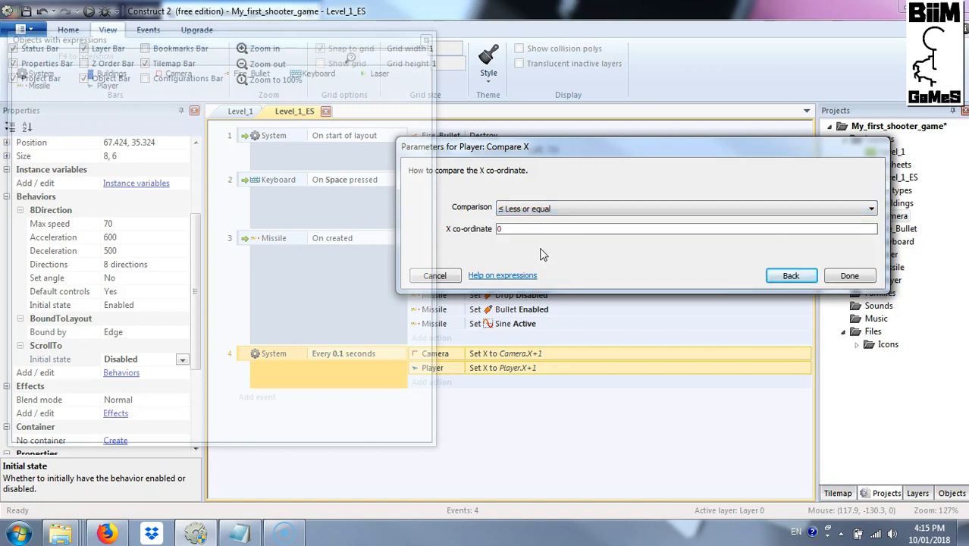
click(534, 228)
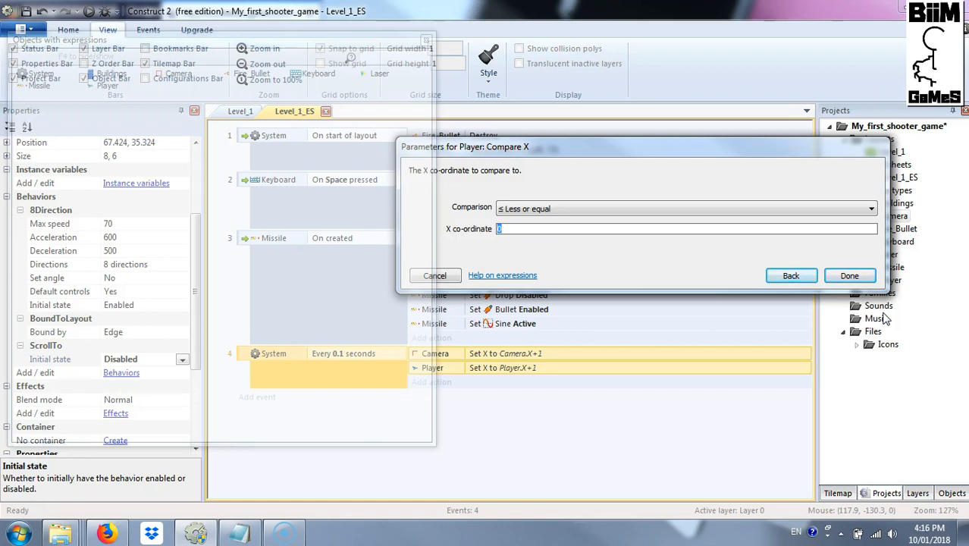
text(Camera.x)
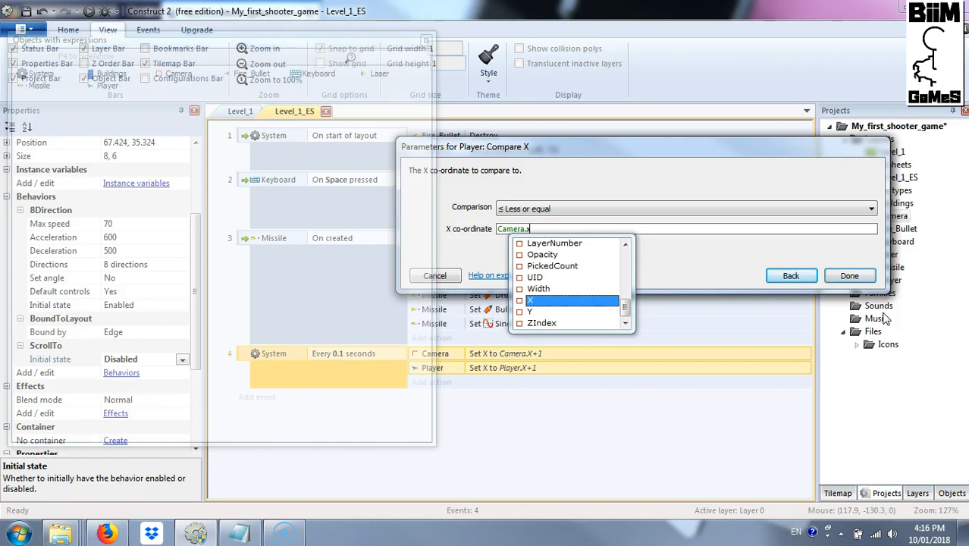
key(BackSpace)
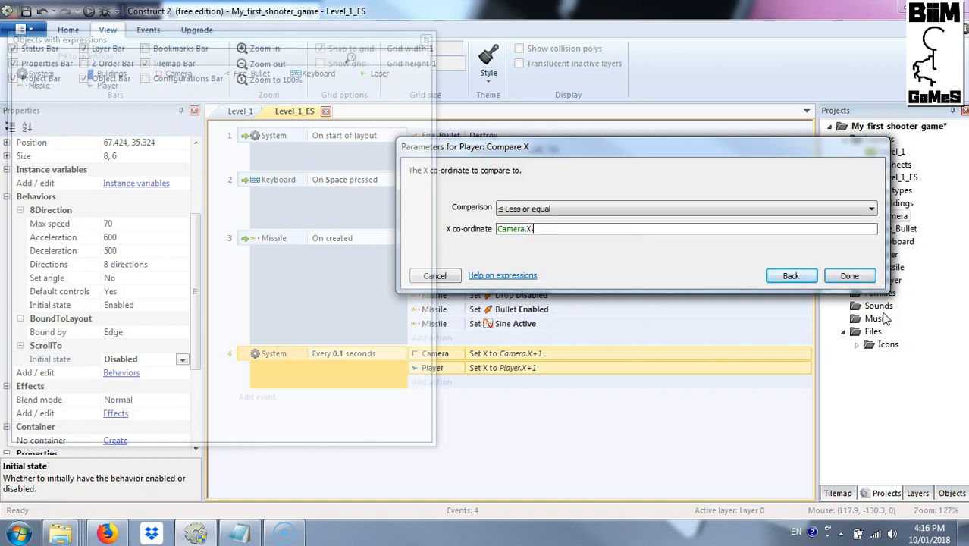
text(X-120)
click(849, 275)
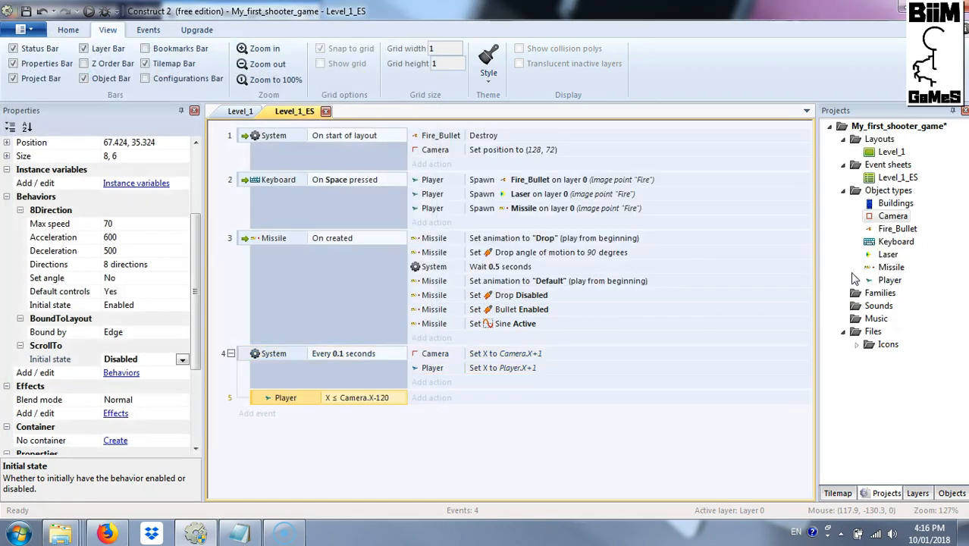
drag(452, 368, 457, 398)
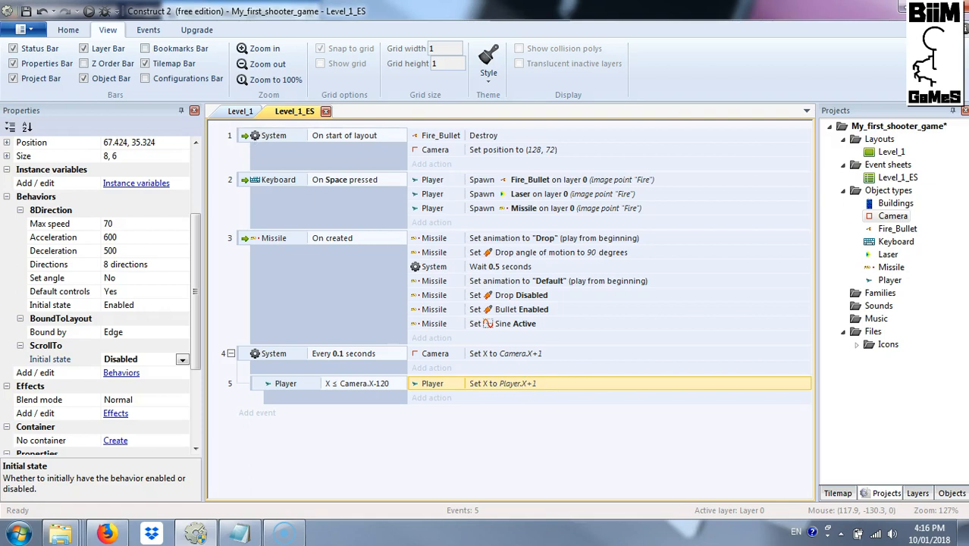
- In the Level_1 layout, move the Camera sprite to about 107, 76 and the Player to about 14, 77
click(240, 111)
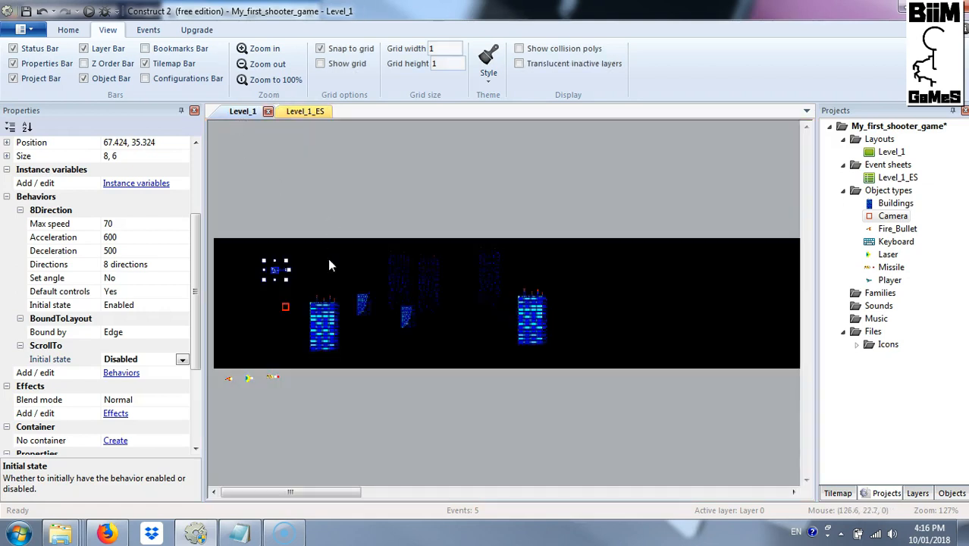
ctrl+scroll(342, 369, up, 5)
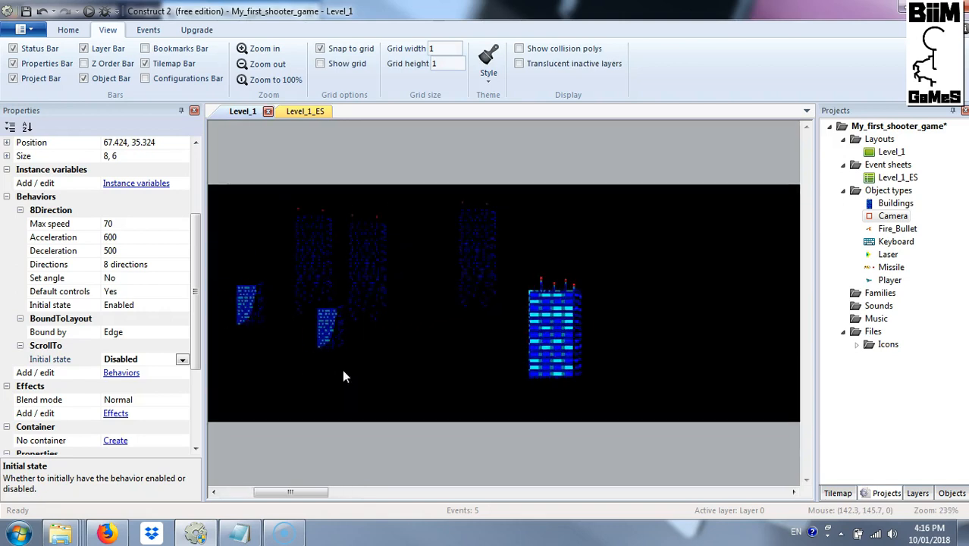
drag(309, 494, 268, 494)
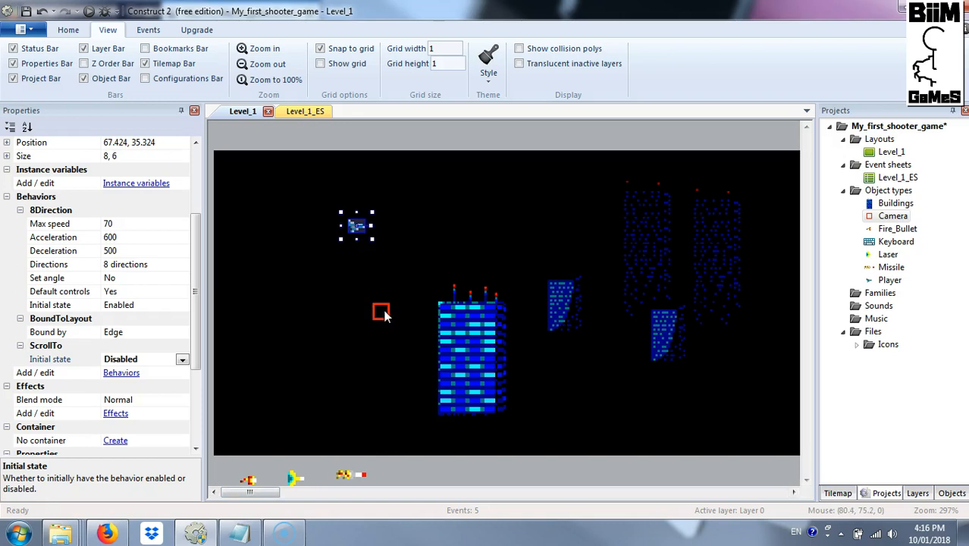
drag(383, 316, 437, 311)
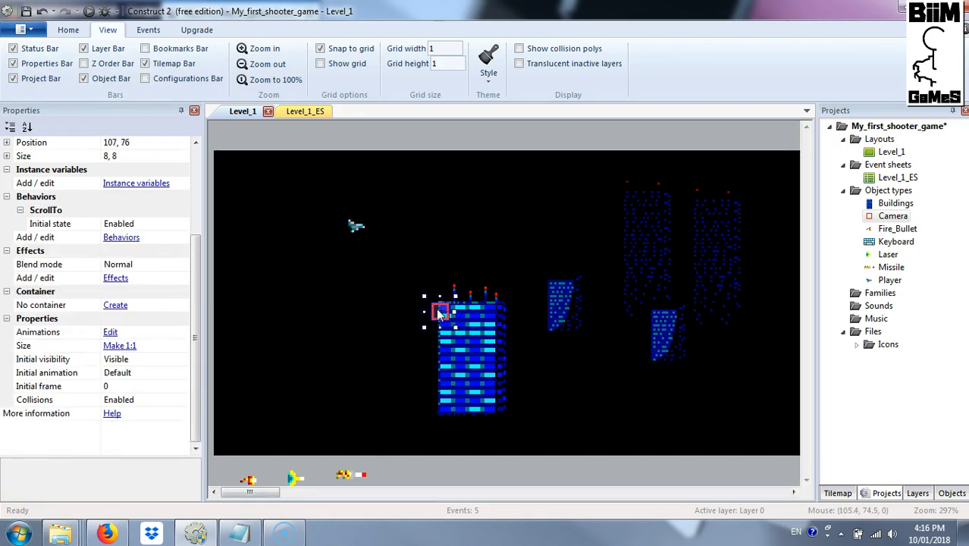
drag(360, 229, 430, 314)
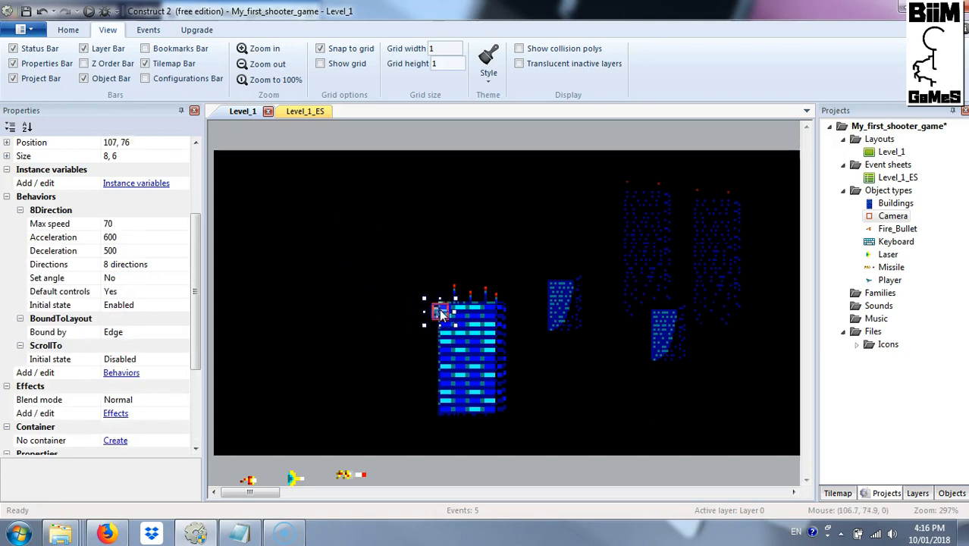
drag(442, 313, 244, 317)
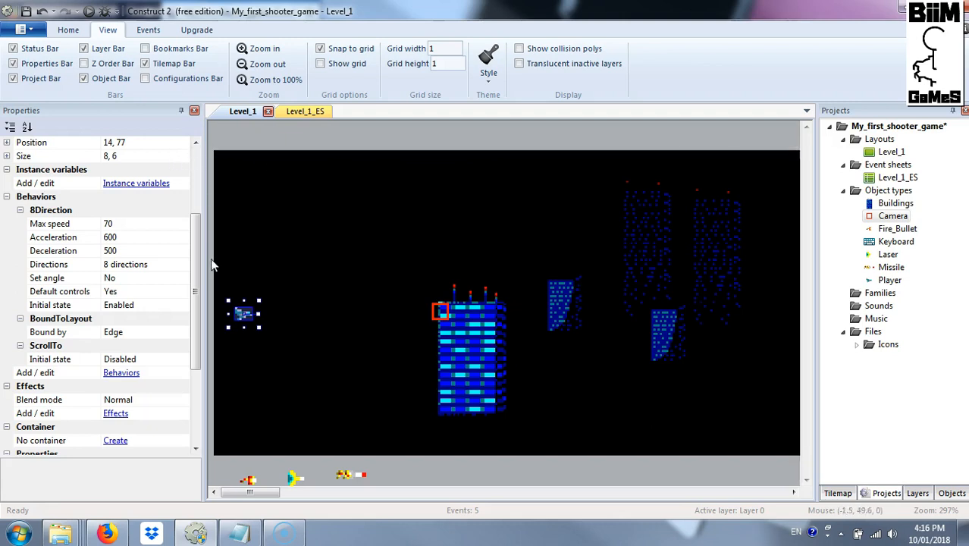
- Move the Player to about 12, 77 in the Level_1 layout and set its 8Direction Default controls to No
drag(244, 313, 427, 317)
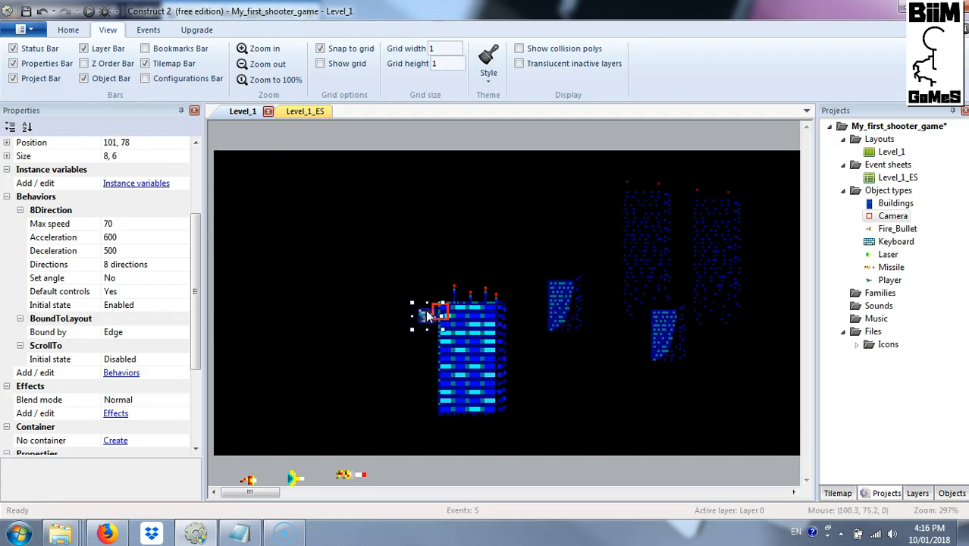
drag(437, 313, 351, 315)
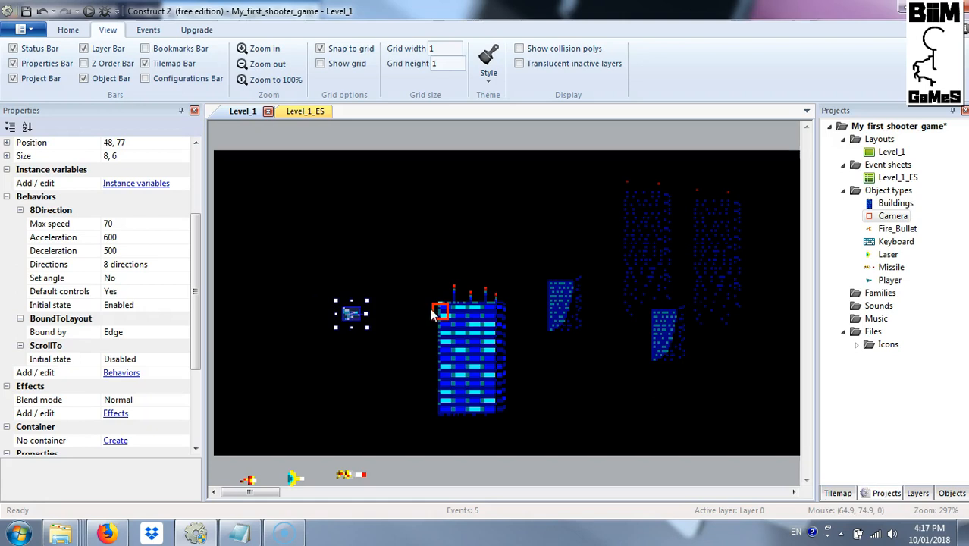
drag(351, 314, 242, 320)
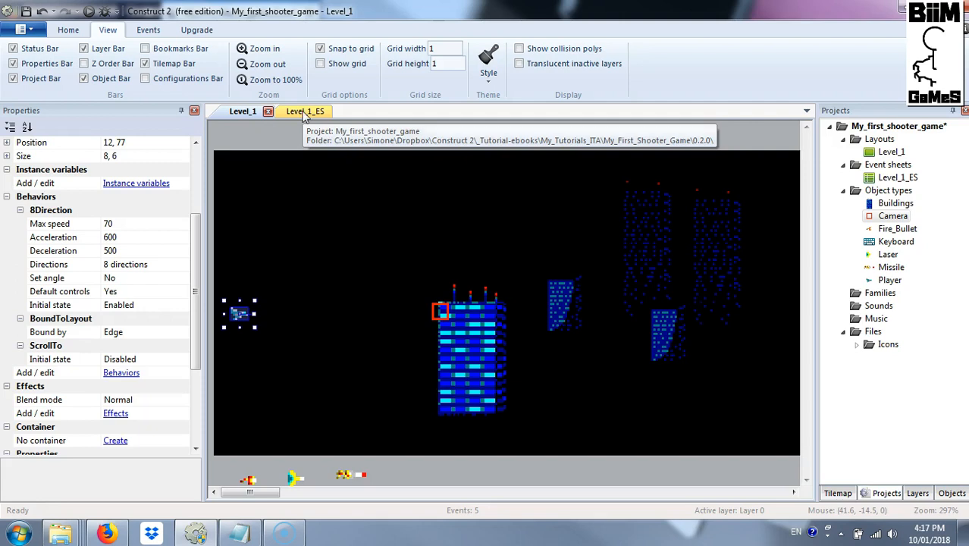
click(182, 292)
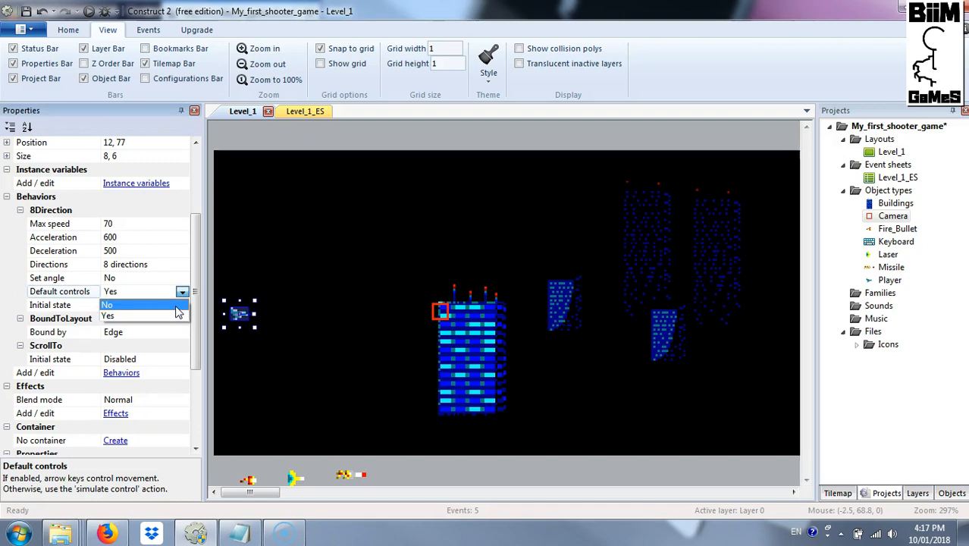
click(176, 306)
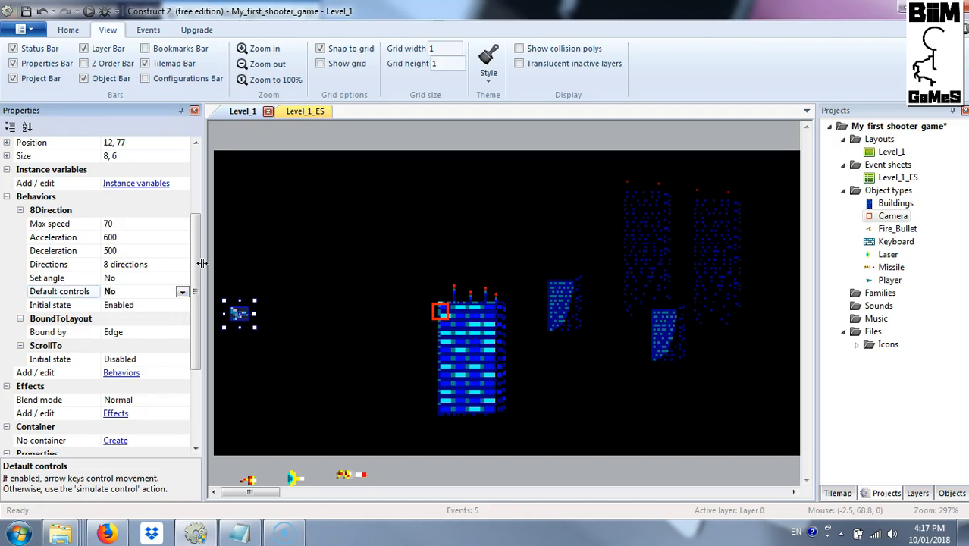
- In the Level_1_ES event sheet, add an event with a Keyboard Key is down condition for the Left arrow
click(307, 113)
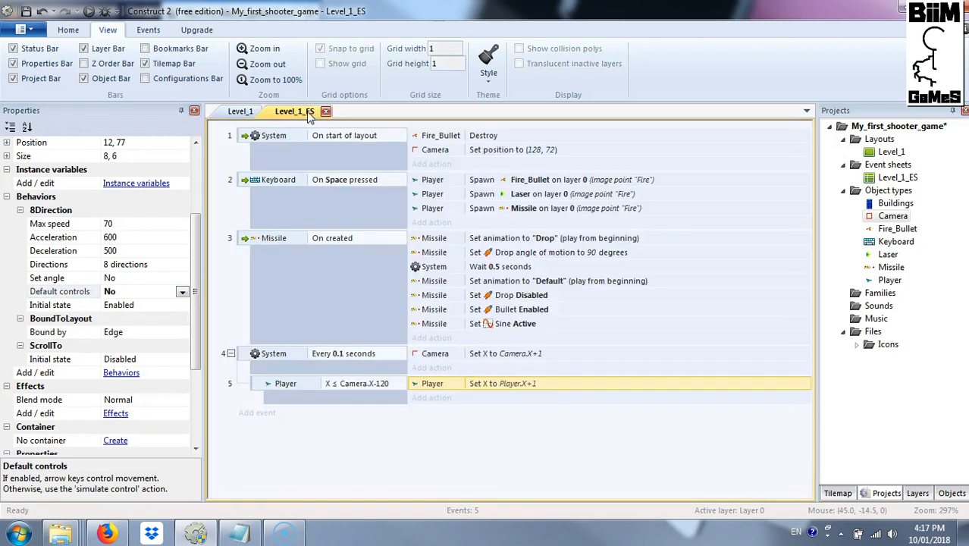
click(255, 415)
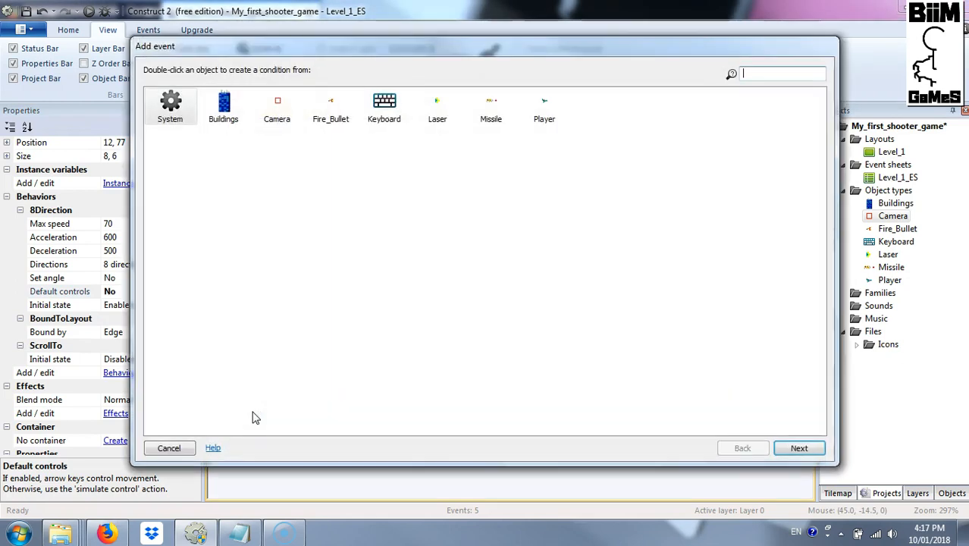
double_click(384, 104)
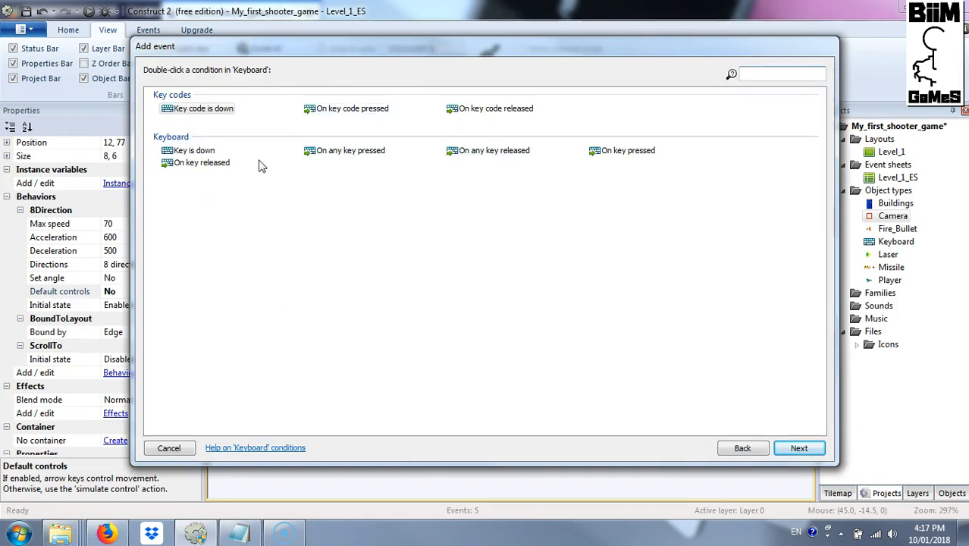
double_click(197, 151)
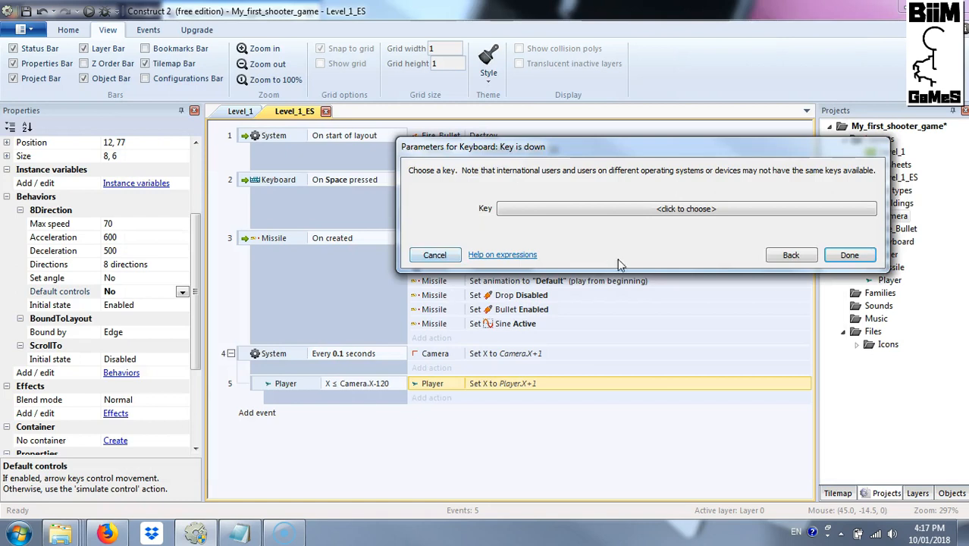
click(626, 207)
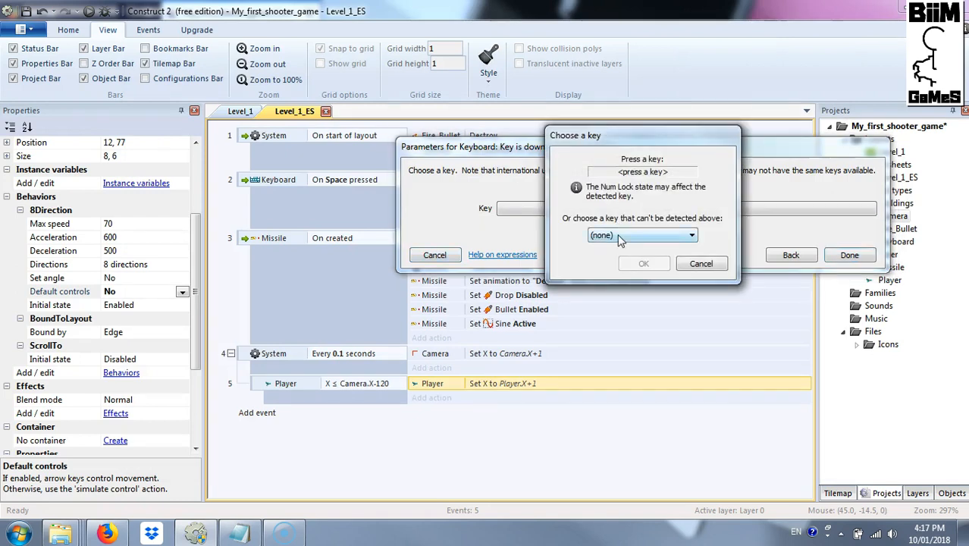
key(Left)
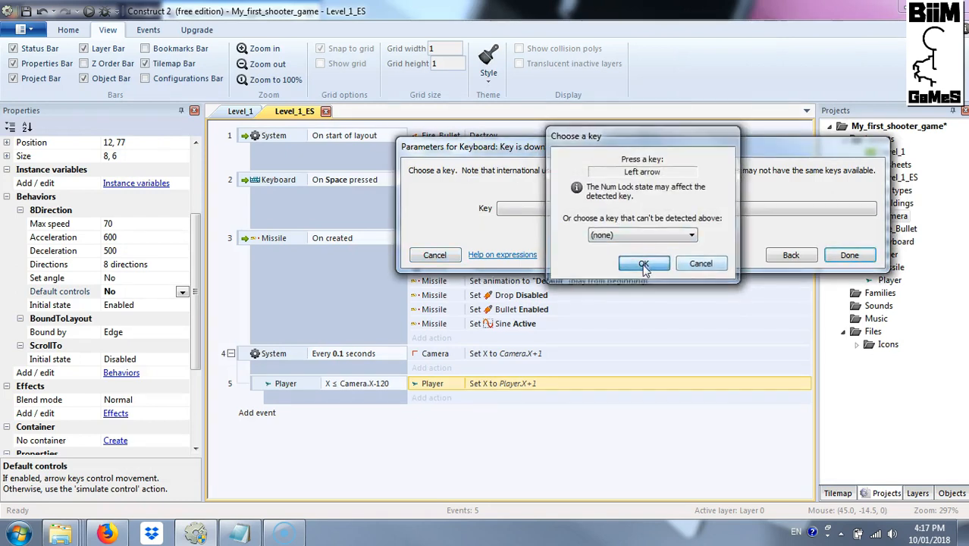
click(643, 263)
click(837, 256)
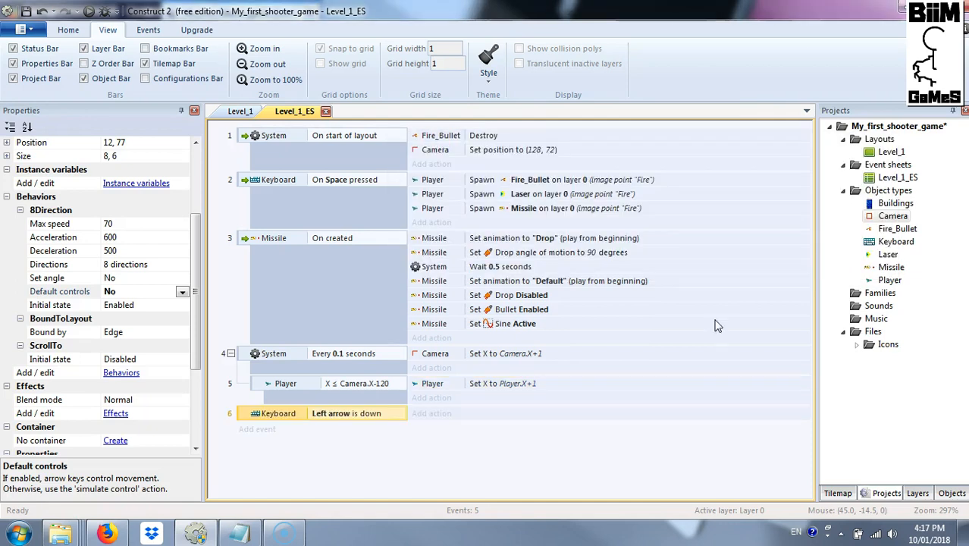
- Add a Player 8Direction Simulate control action with the control Left to the Left arrow is down event
click(433, 416)
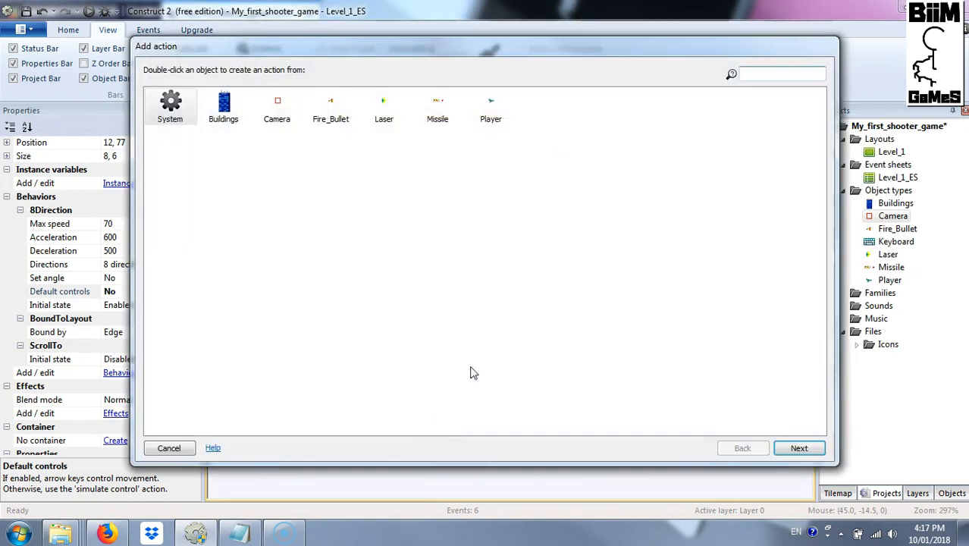
double_click(490, 109)
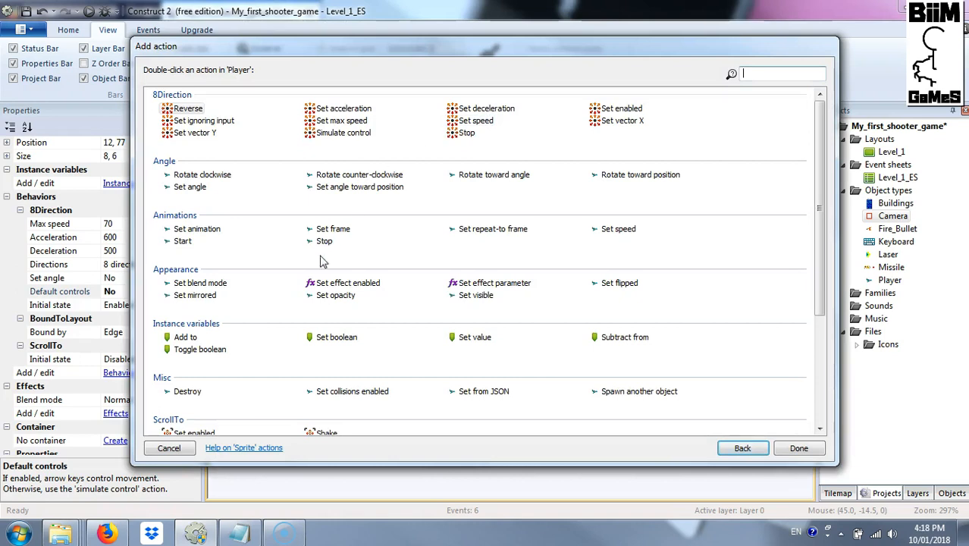
double_click(347, 135)
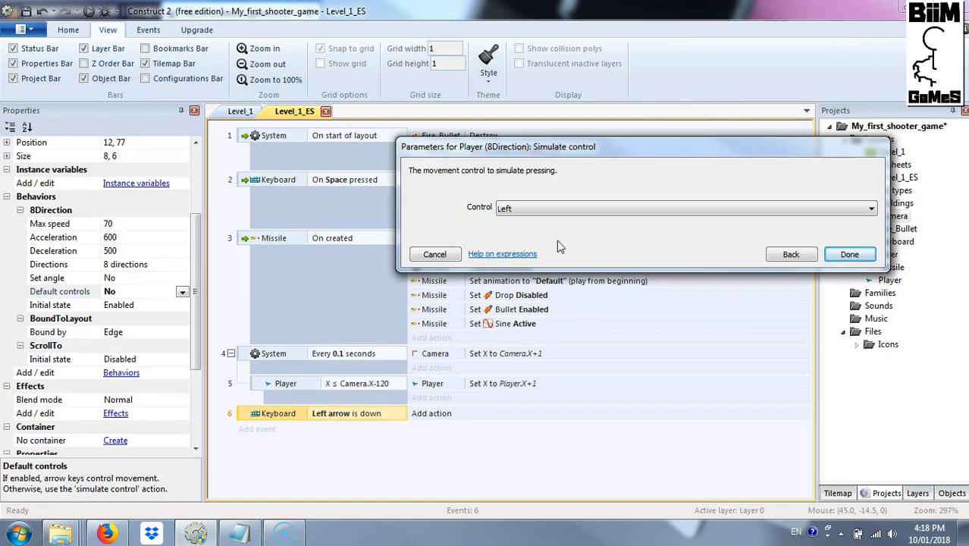
click(848, 255)
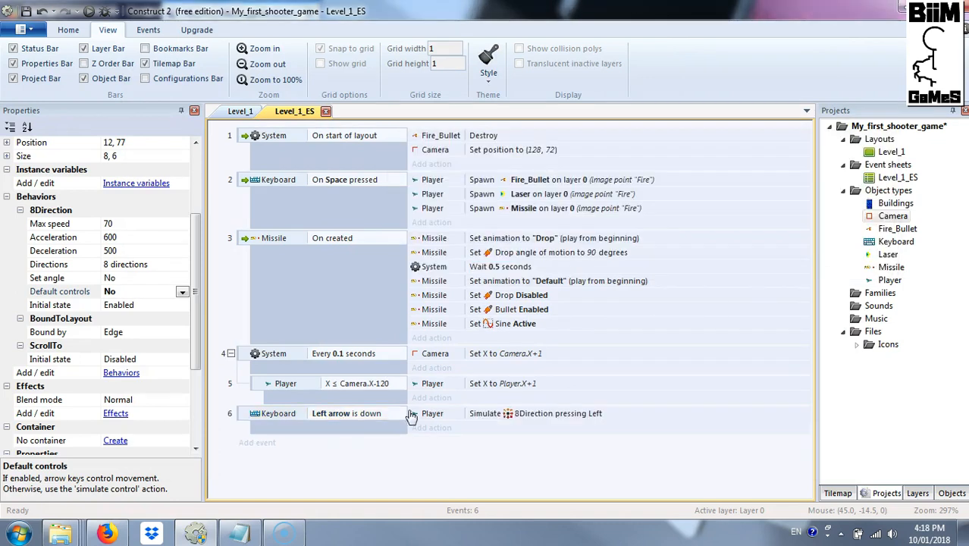
- Duplicate the Left arrow is down event with its Simulate control action until there are four copies
click(242, 422)
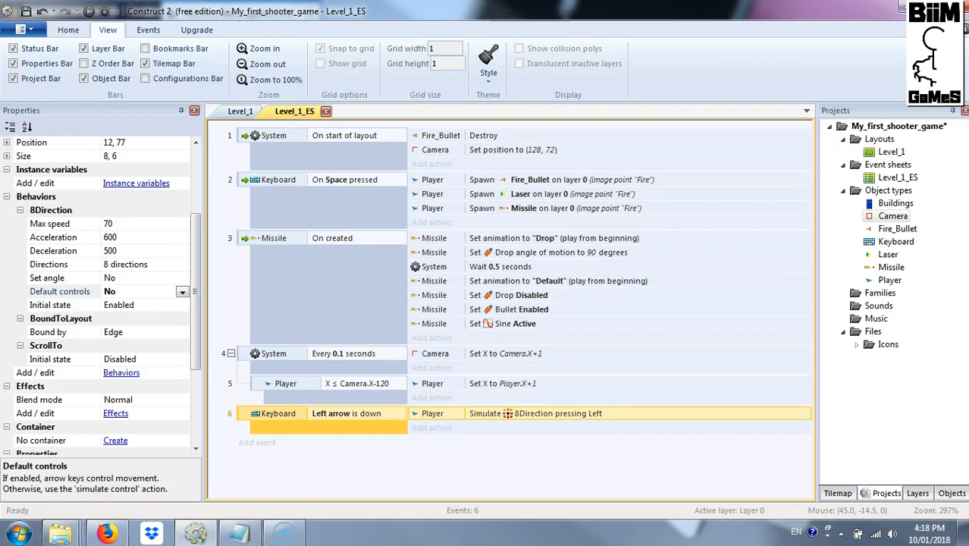
key(ctrl+v)
click(242, 419)
ctrl+click(248, 442)
key(ctrl+c)
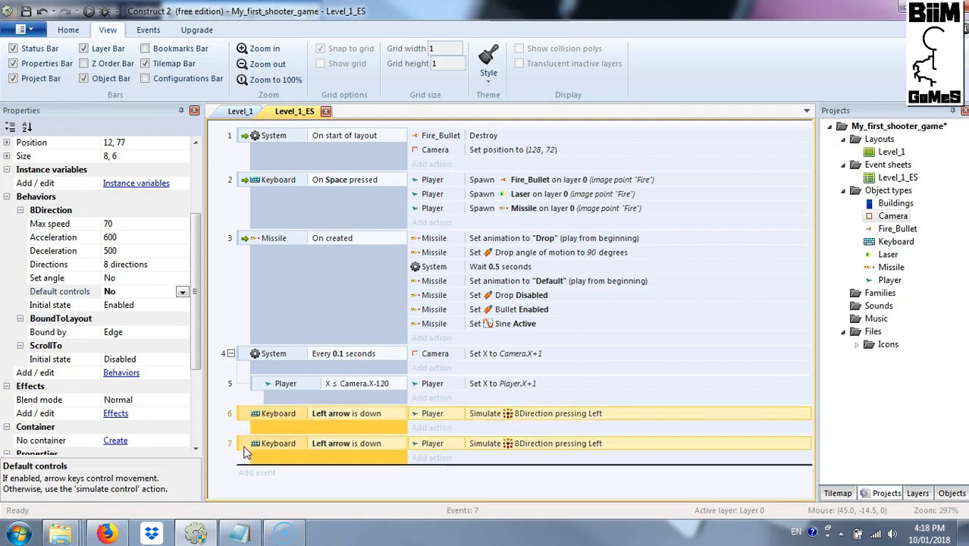
key(ctrl+v)
- Change the second arrow key event to the Right arrow and set its simulated 8Direction control to Right
scroll(323, 445, down, 1)
double_click(341, 408)
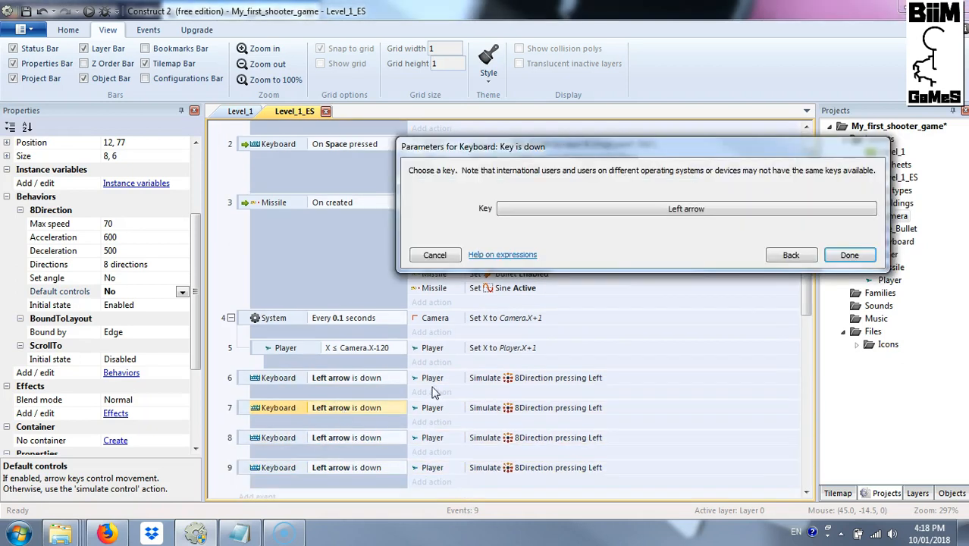
click(705, 211)
key(Right)
click(657, 266)
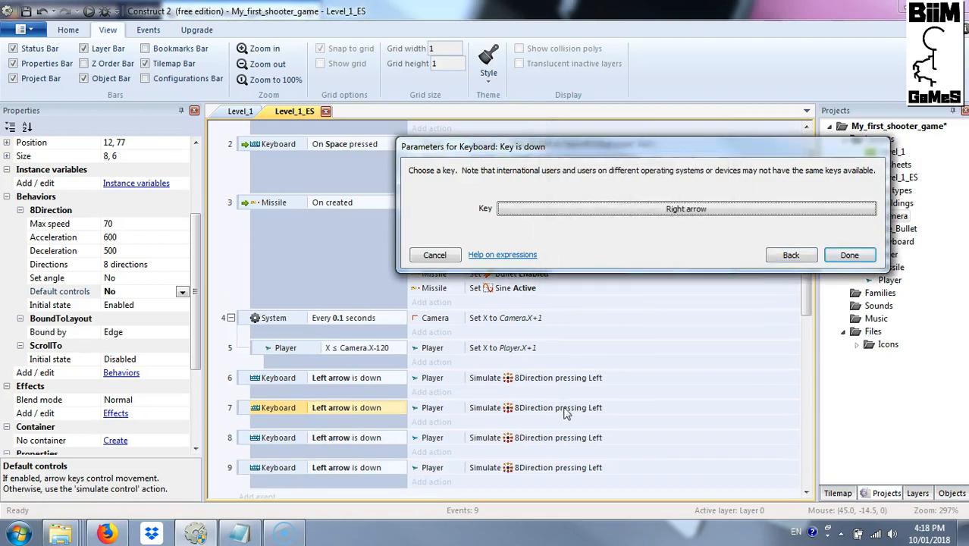
click(849, 254)
click(605, 407)
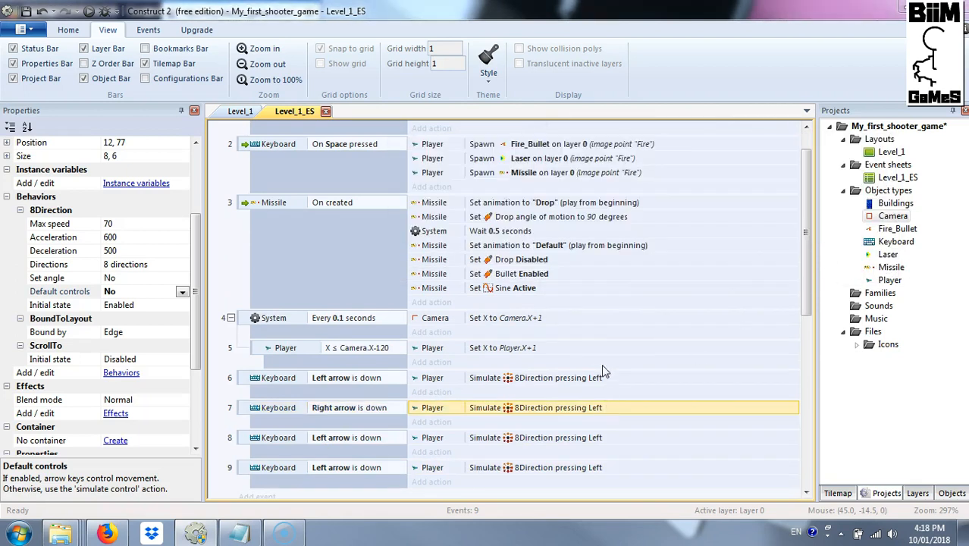
click(581, 204)
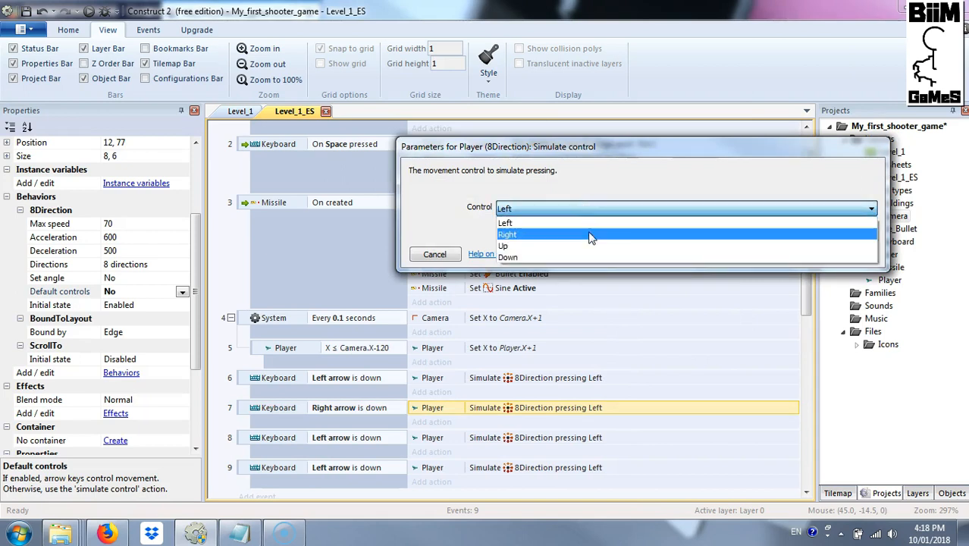
click(591, 237)
click(849, 254)
- Change the third arrow key event to the Up arrow and set its simulated 8Direction control to Up
click(385, 444)
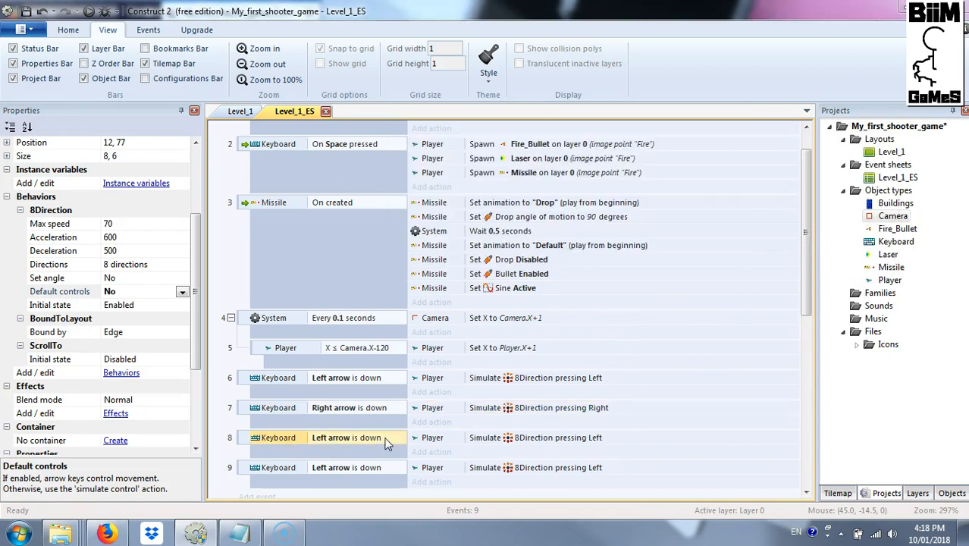
double_click(385, 443)
click(627, 207)
key(Up)
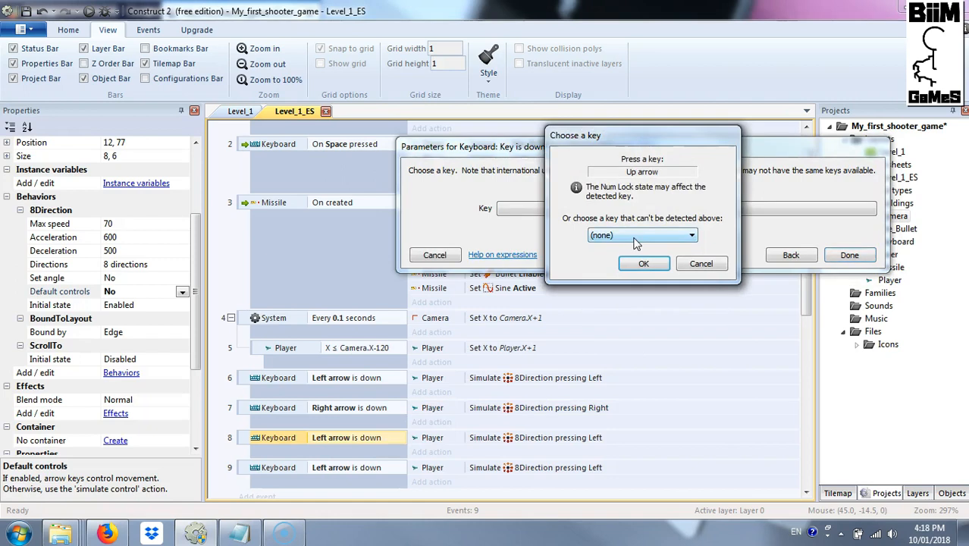
click(643, 263)
click(849, 255)
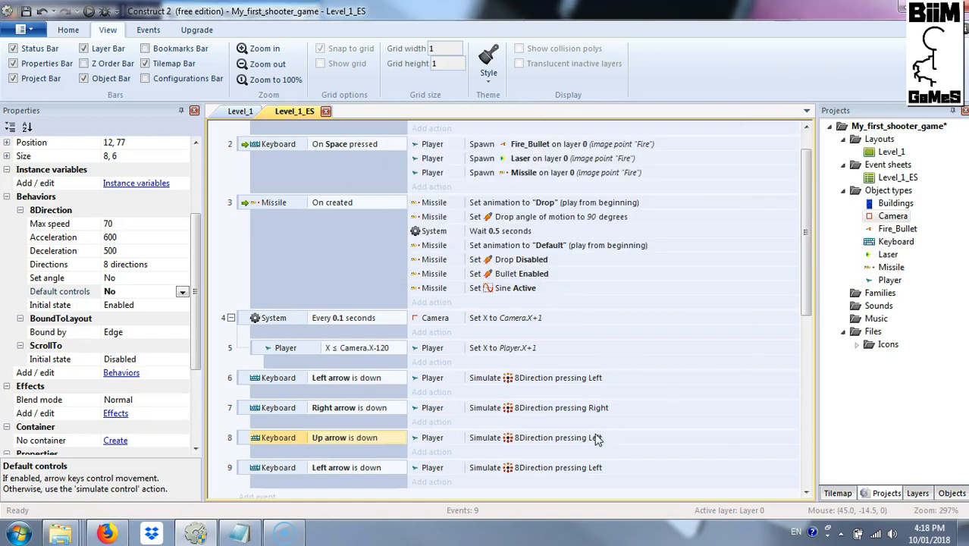
double_click(584, 438)
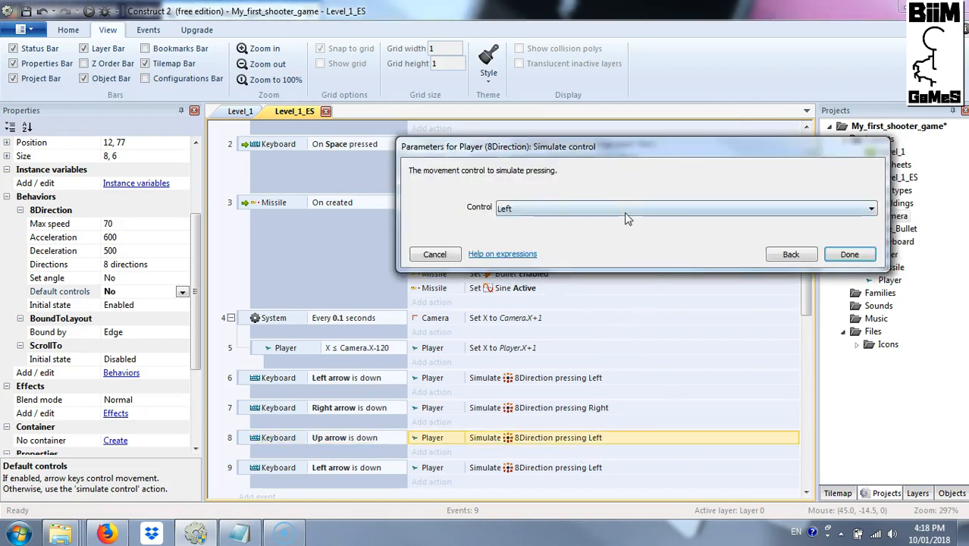
click(626, 209)
click(629, 246)
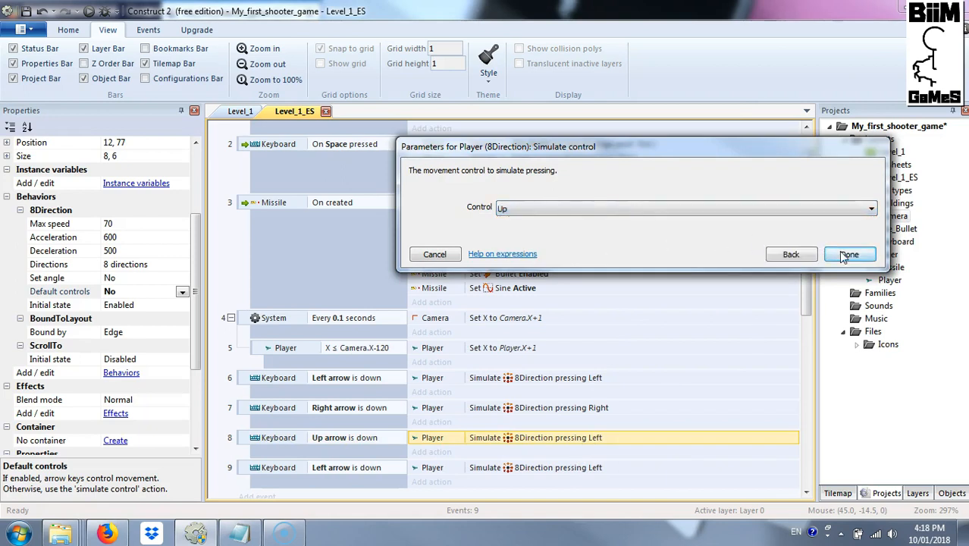
click(846, 254)
- Change the fourth arrow key event to the Down arrow and set its simulated 8Direction control to Down
double_click(359, 468)
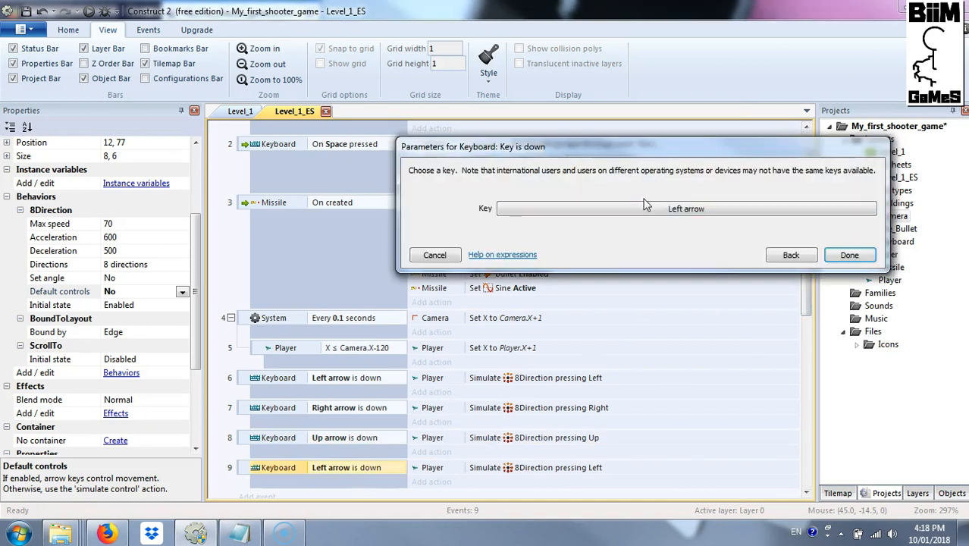
click(644, 206)
key(Down)
click(643, 263)
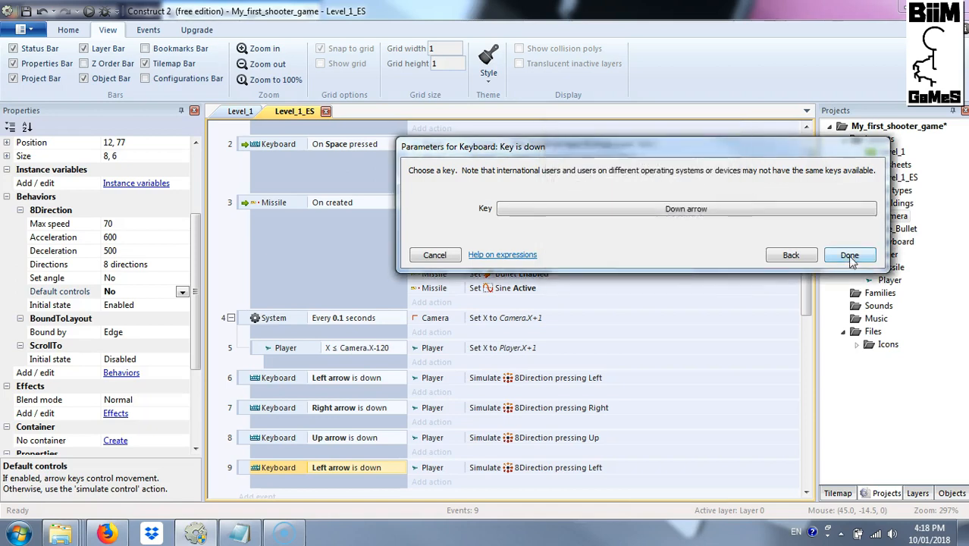
click(849, 256)
double_click(583, 475)
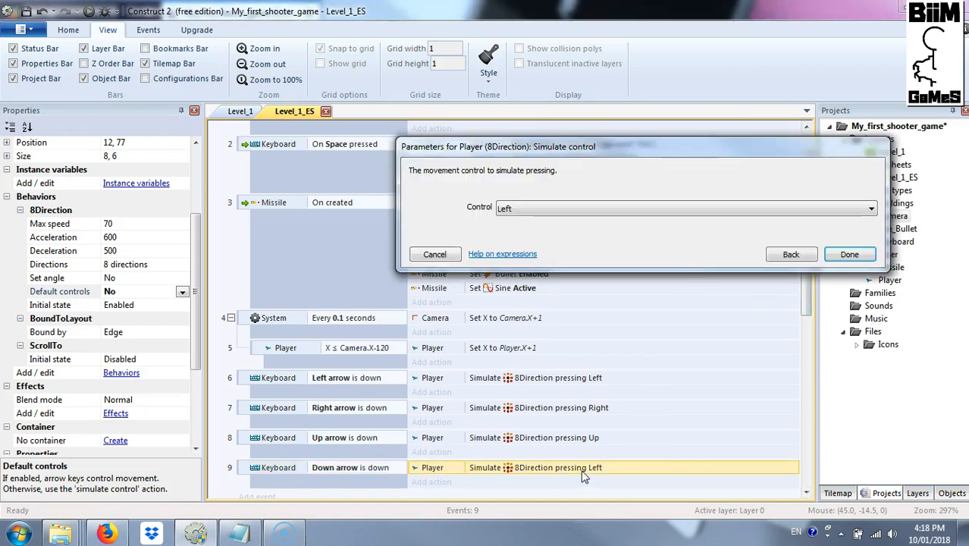
scroll(672, 208, down, 3)
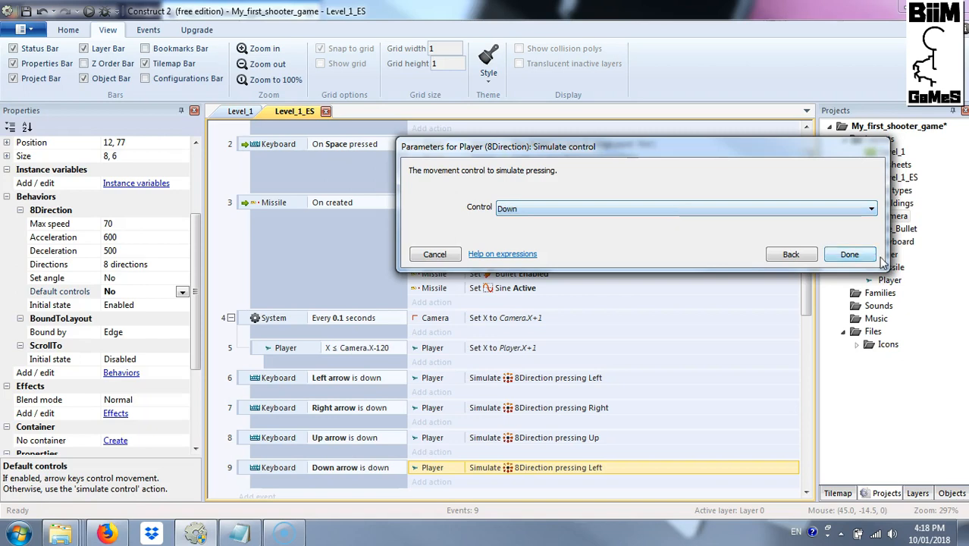
click(856, 256)
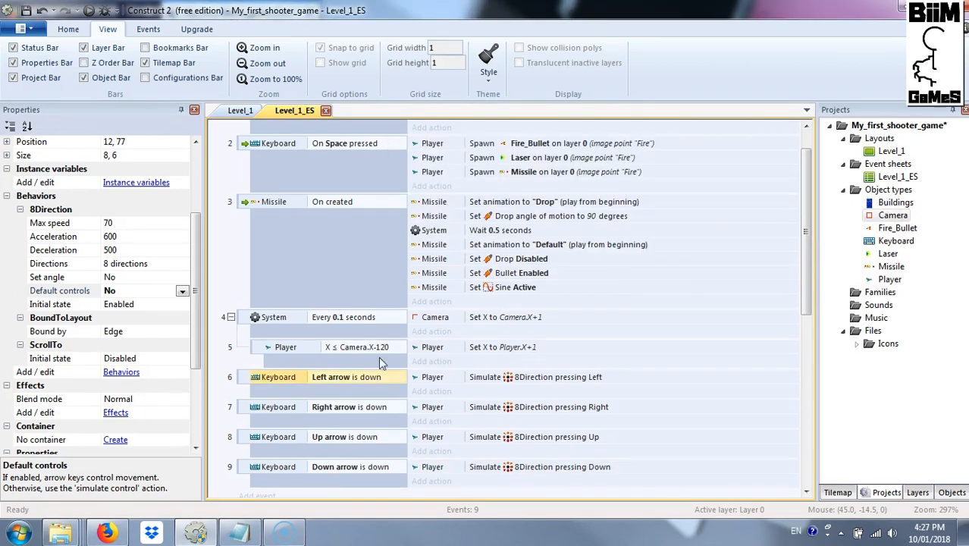
- Add a Player Compare X condition to the Left arrow is down event, with Greater than Camera.X-120
click(243, 379)
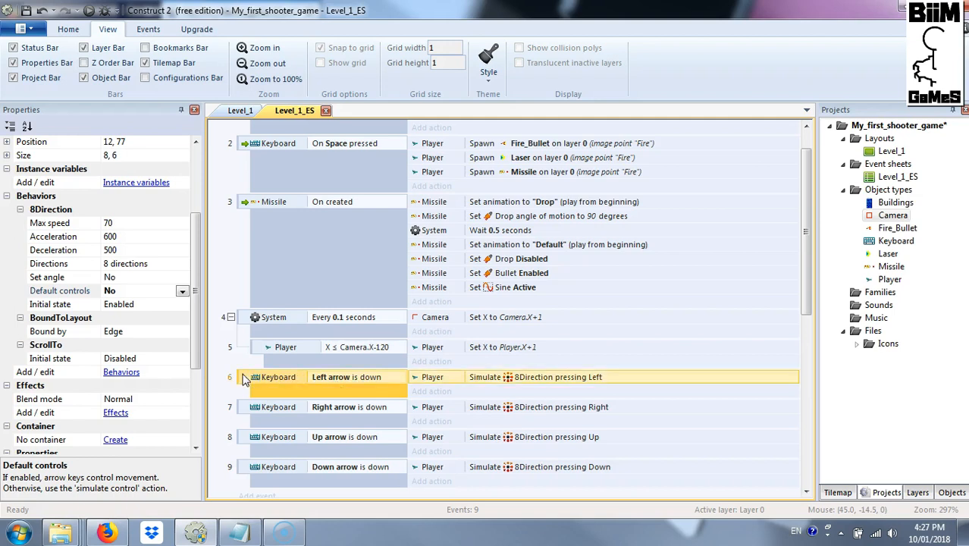
right_click(243, 379)
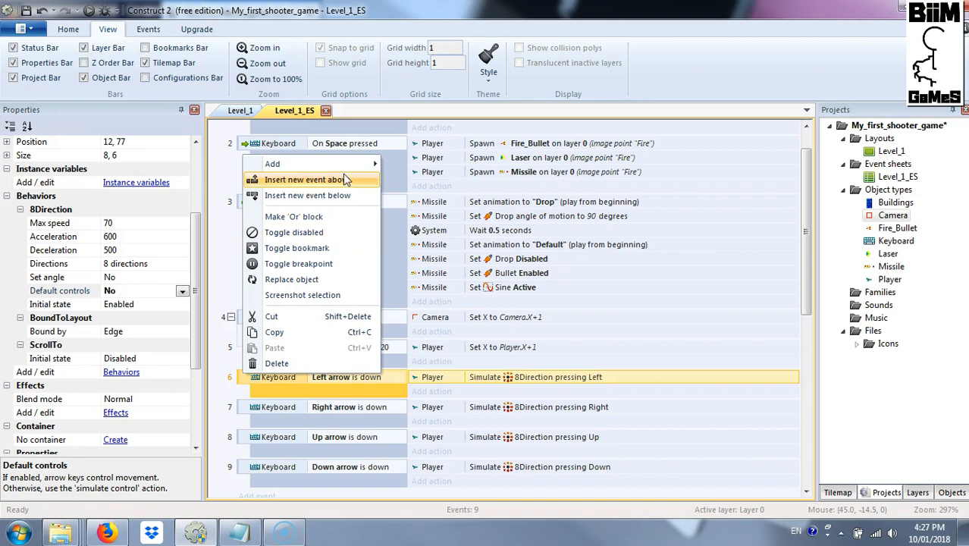
mouse_move(345, 171)
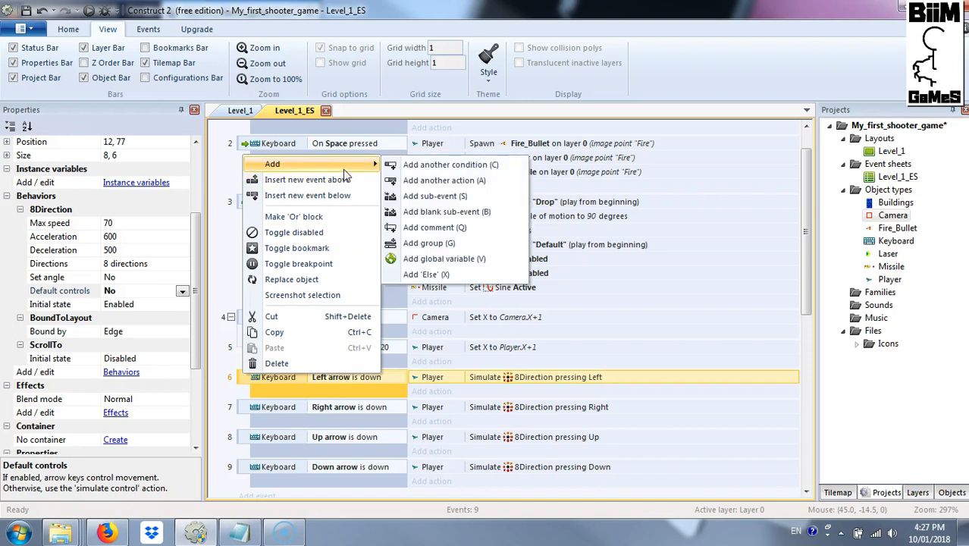
click(458, 171)
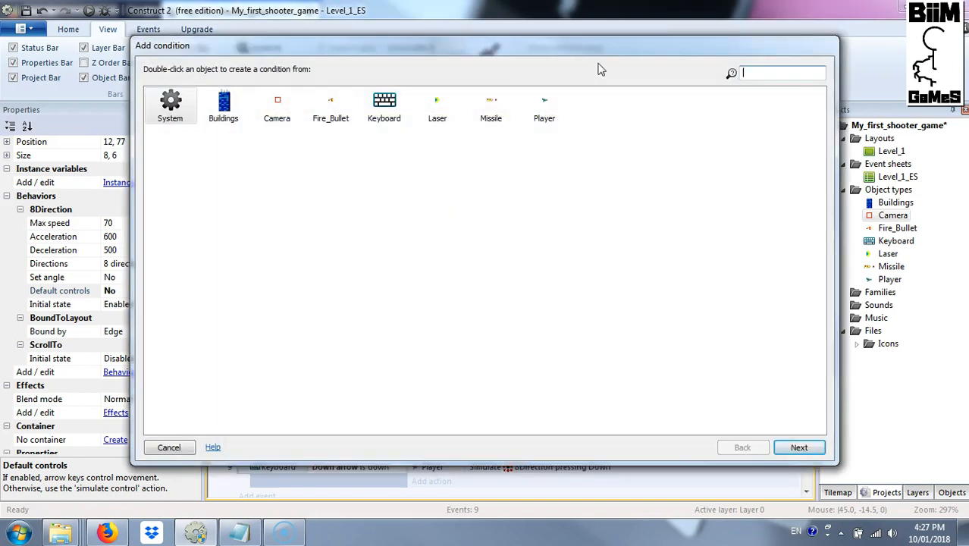
double_click(546, 103)
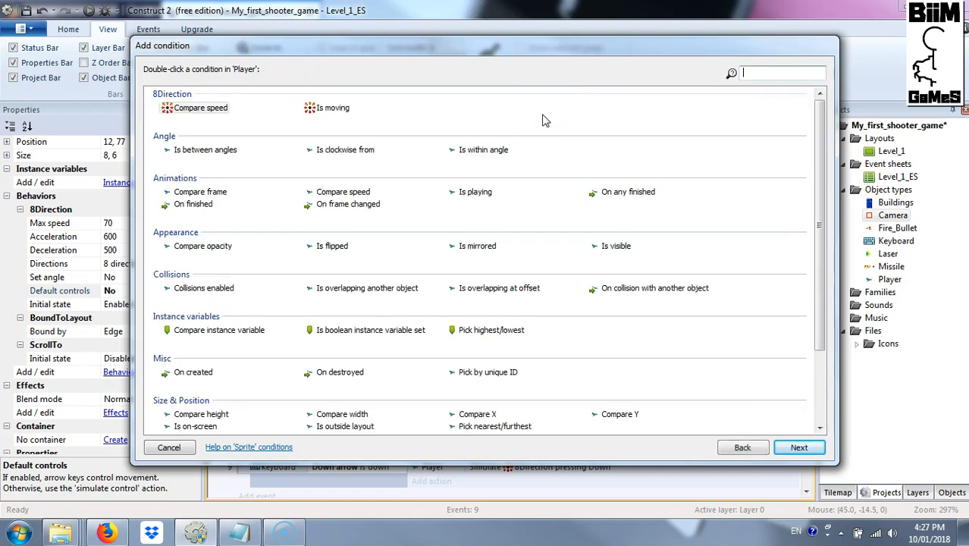
text(x)
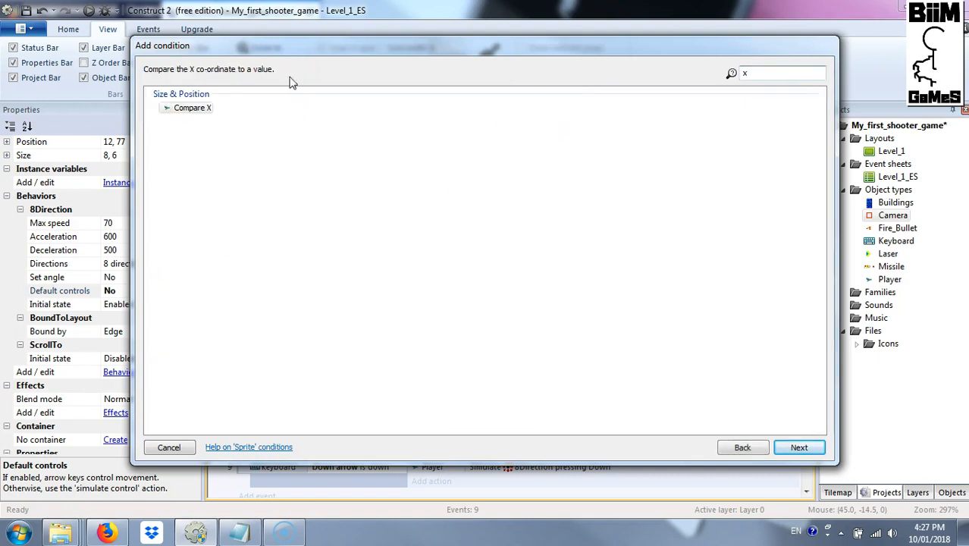
double_click(192, 108)
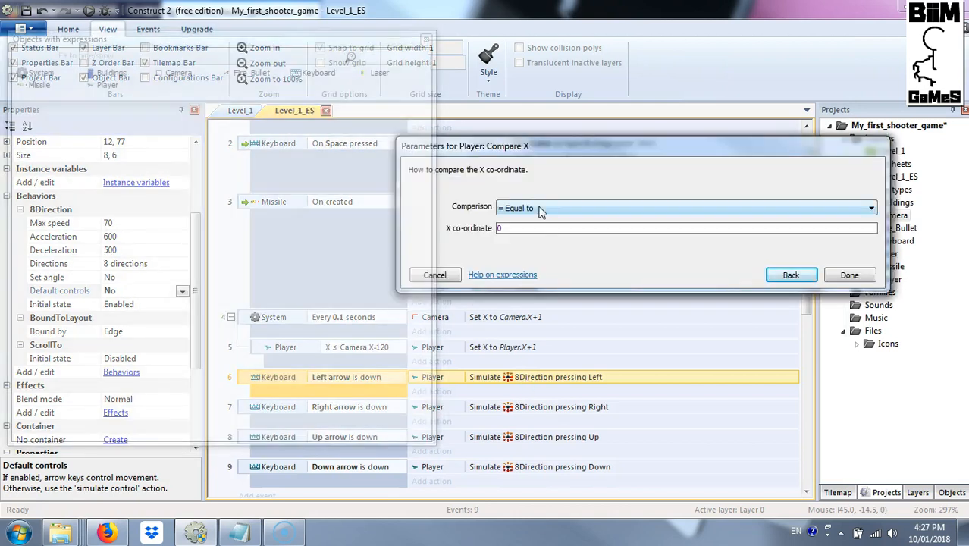
click(539, 209)
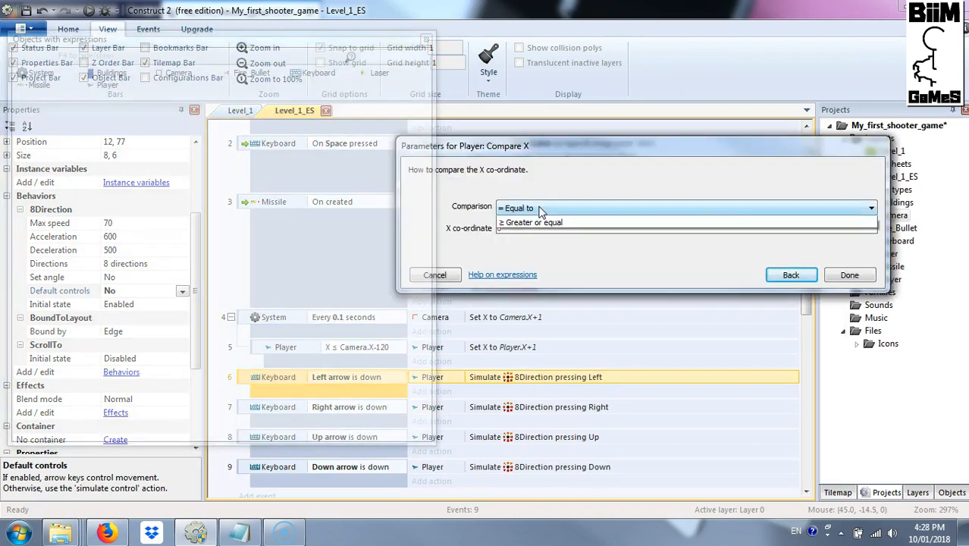
click(558, 270)
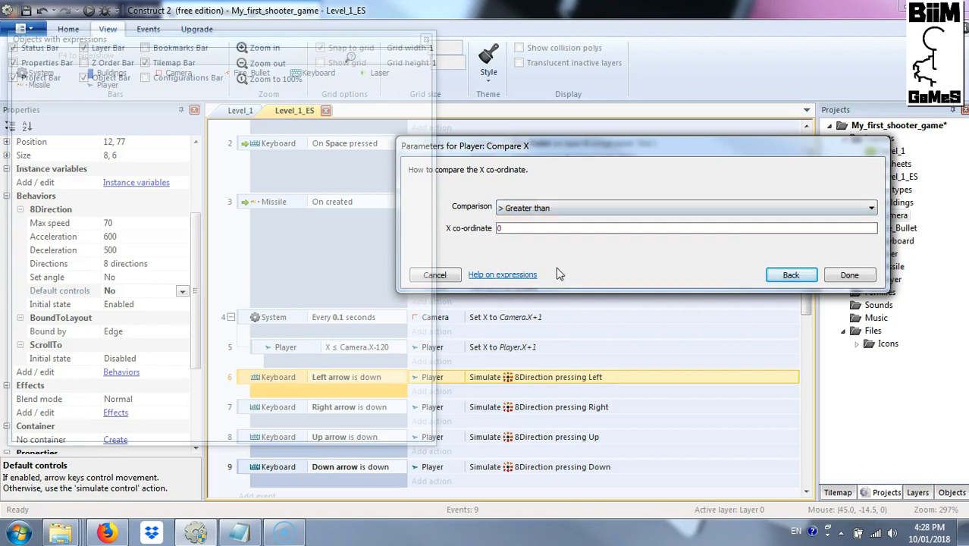
click(541, 229)
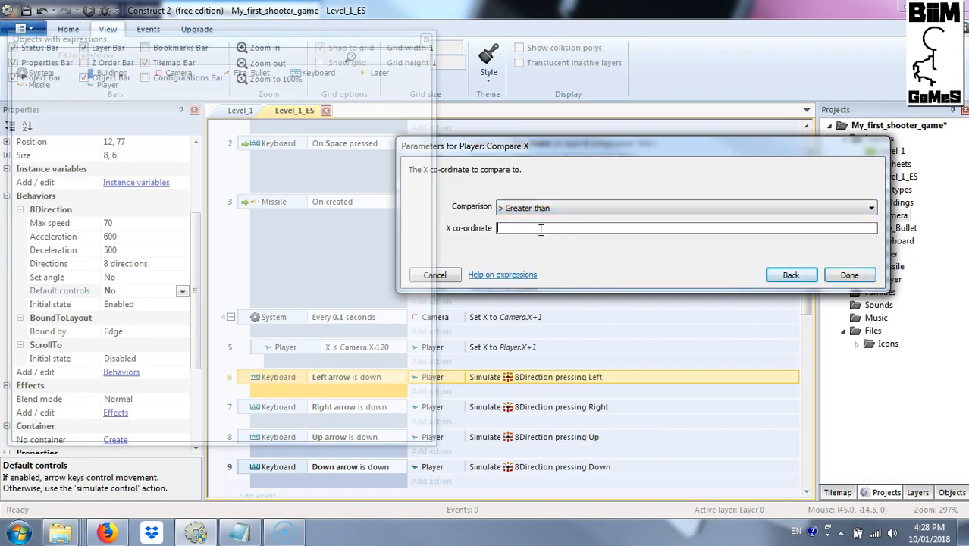
text(Camera.X)
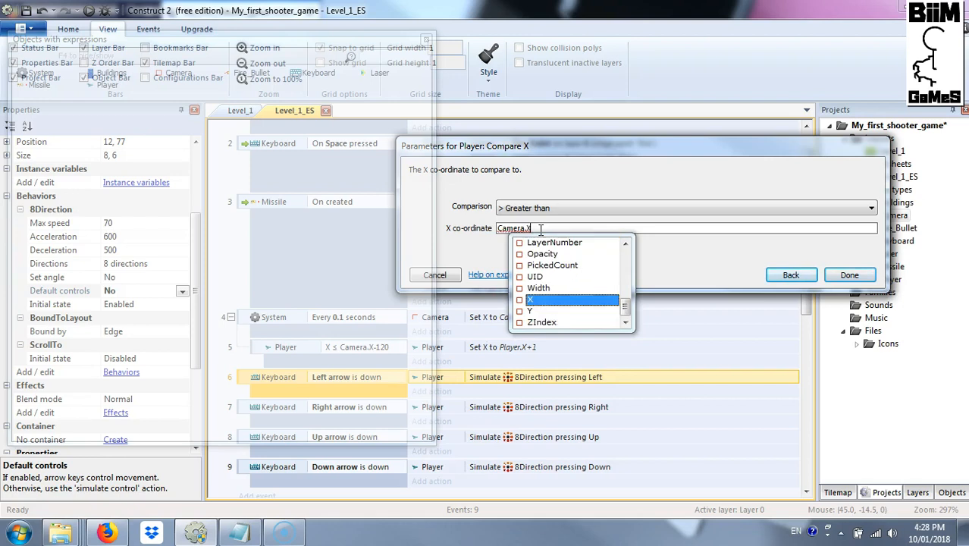
text(-120)
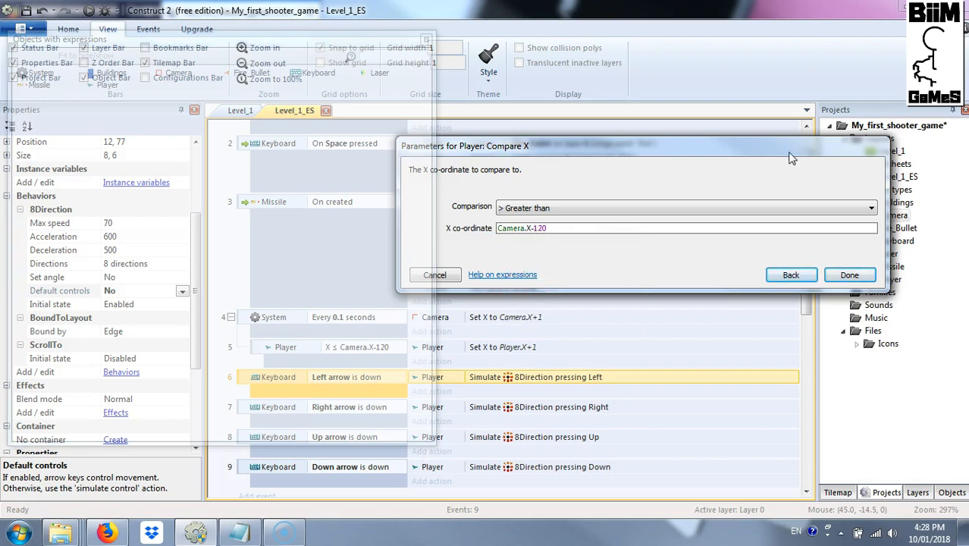
click(859, 278)
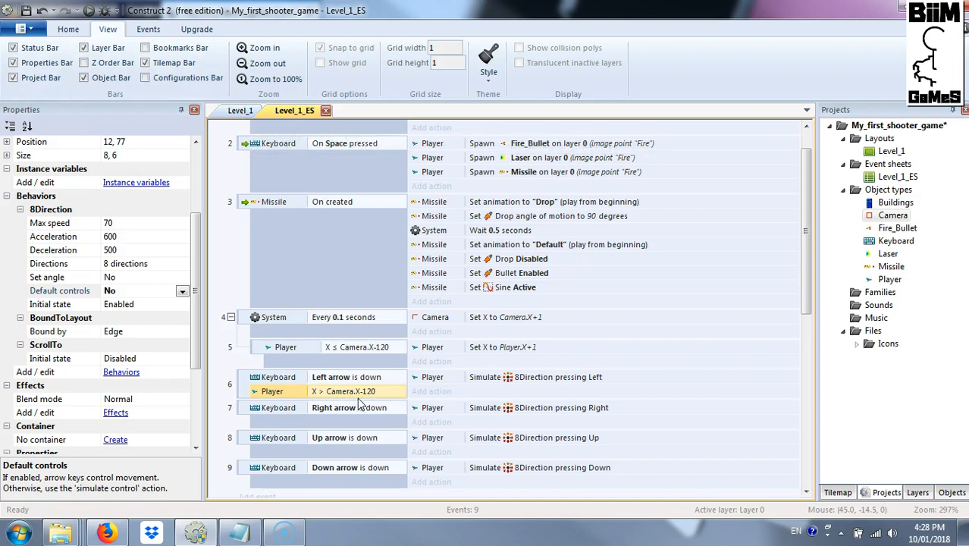
- Copy the Player X condition to the Right arrow is down event and change it to Less than Camera.X+120
click(240, 110)
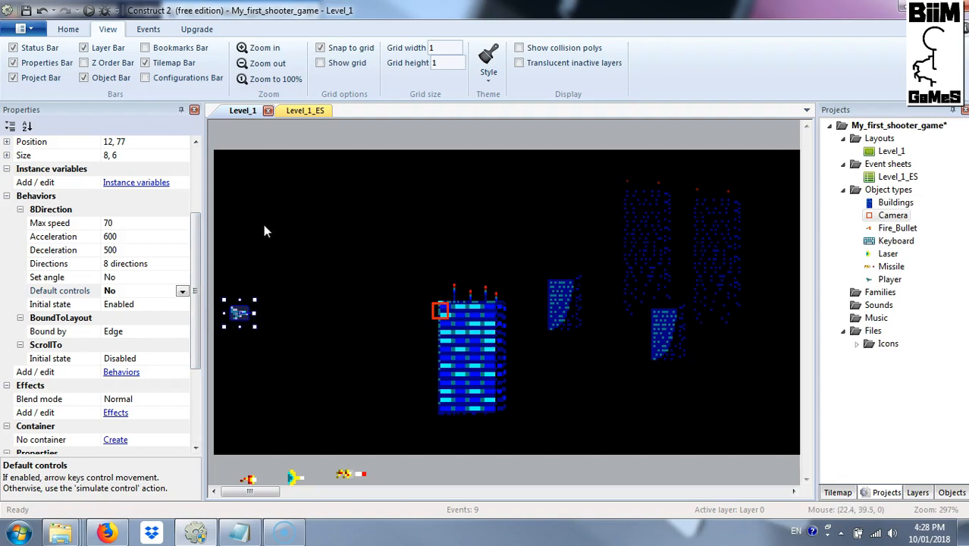
click(299, 111)
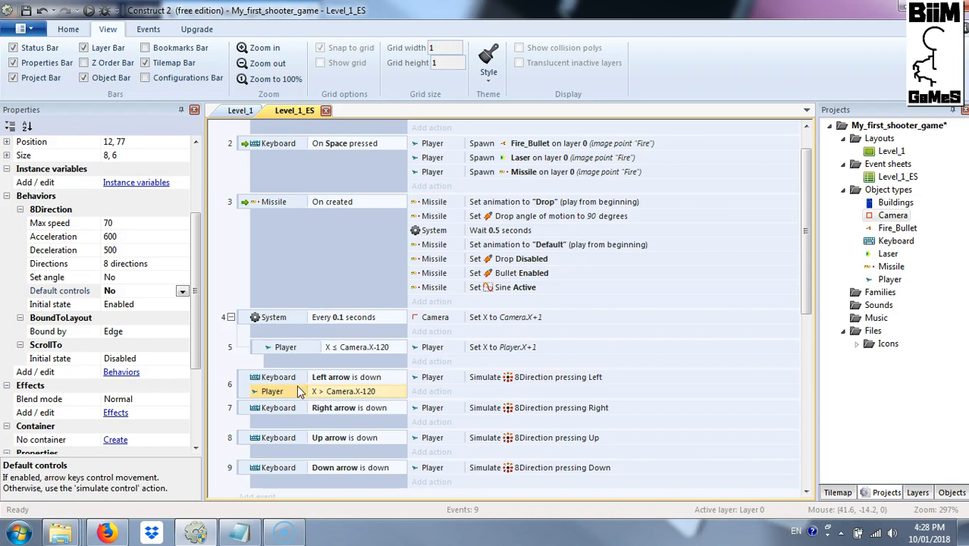
drag(295, 398, 299, 420)
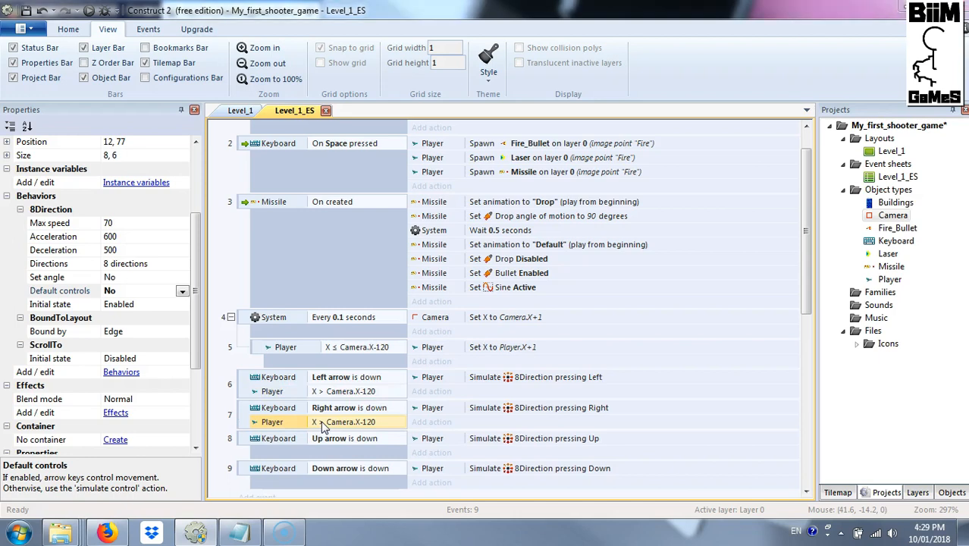
double_click(323, 425)
click(569, 207)
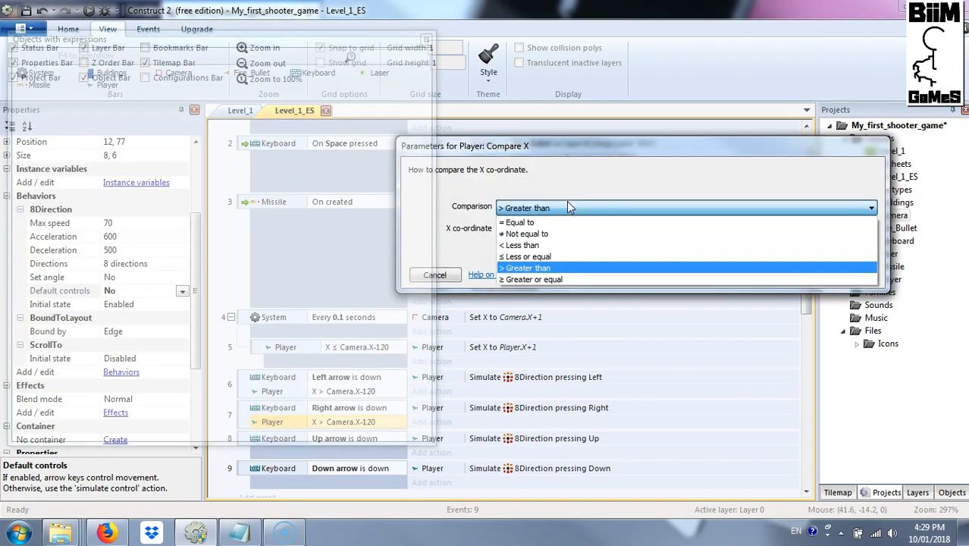
click(575, 245)
click(535, 228)
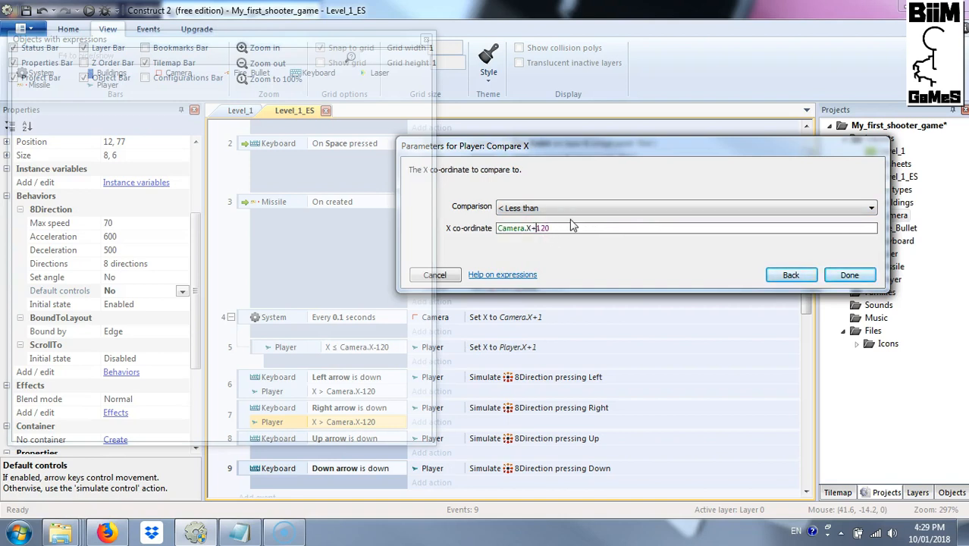
click(851, 274)
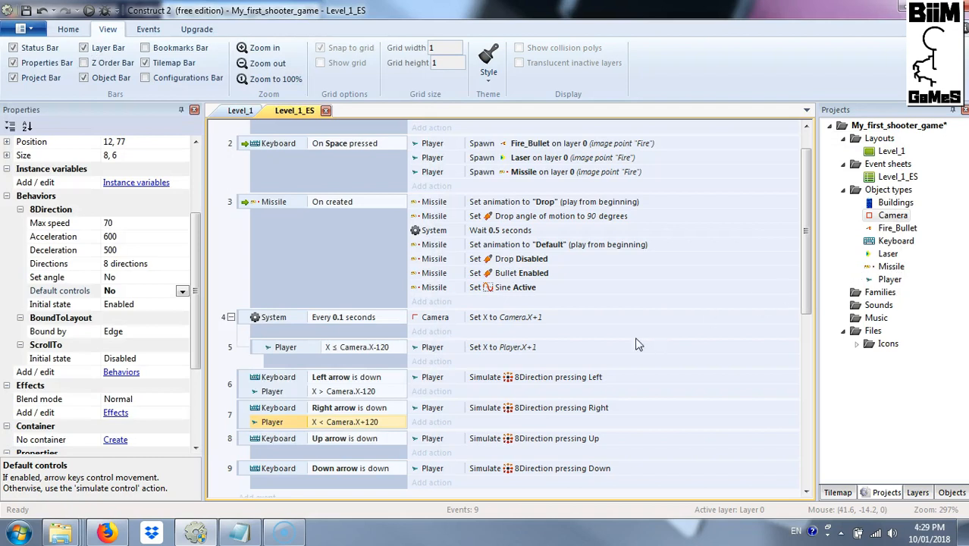
- Run the Level_1 layout preview and test the Player's movement limits in all four directions, including firing
click(241, 111)
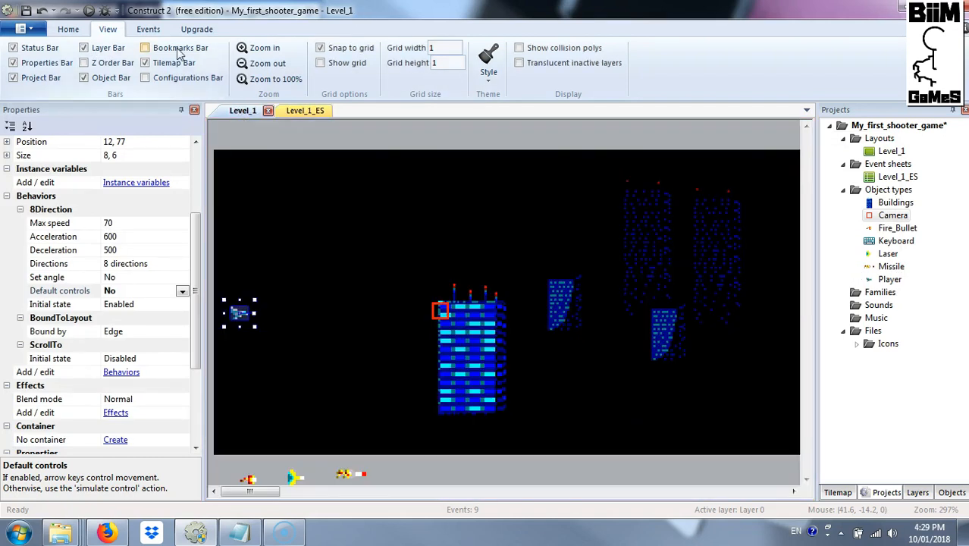
click(89, 10)
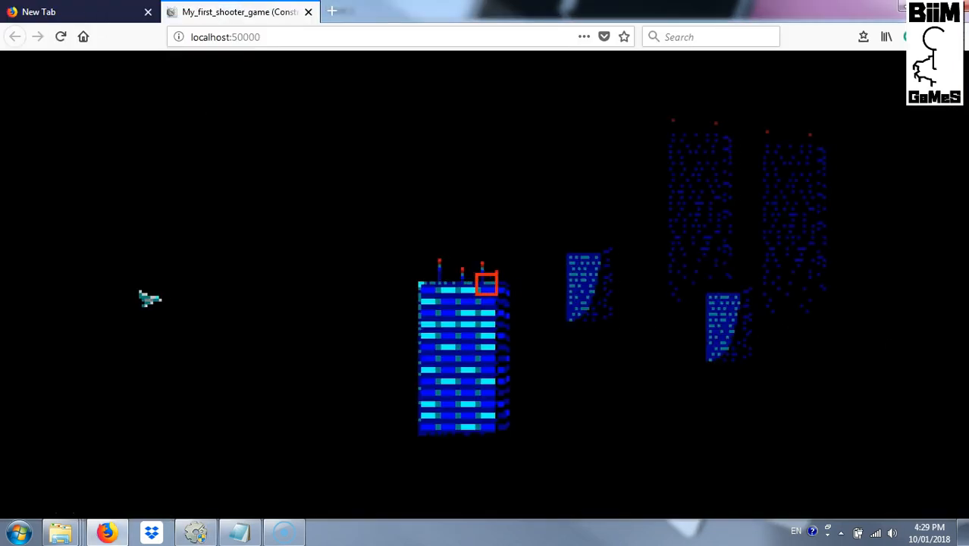
key(Right)
key(Left)
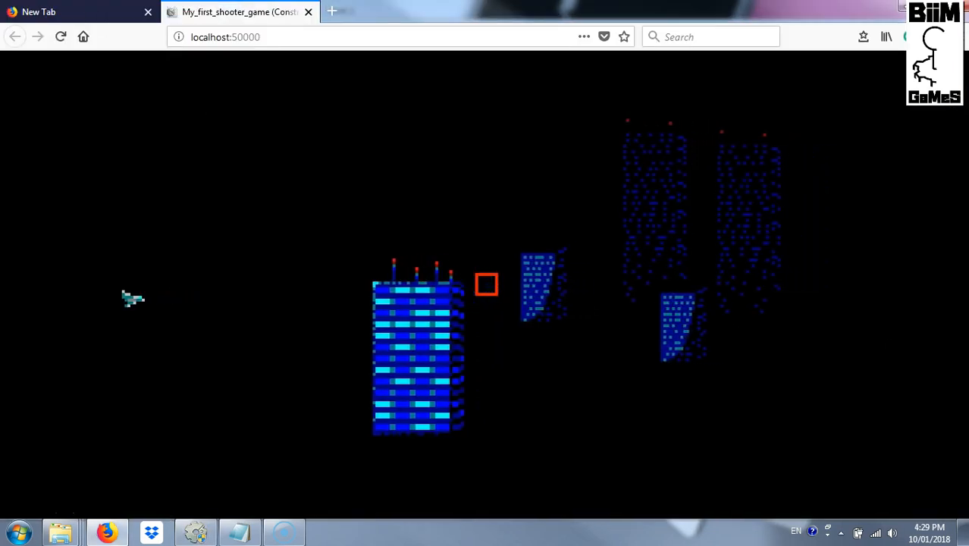
key(Right)
key(Left)
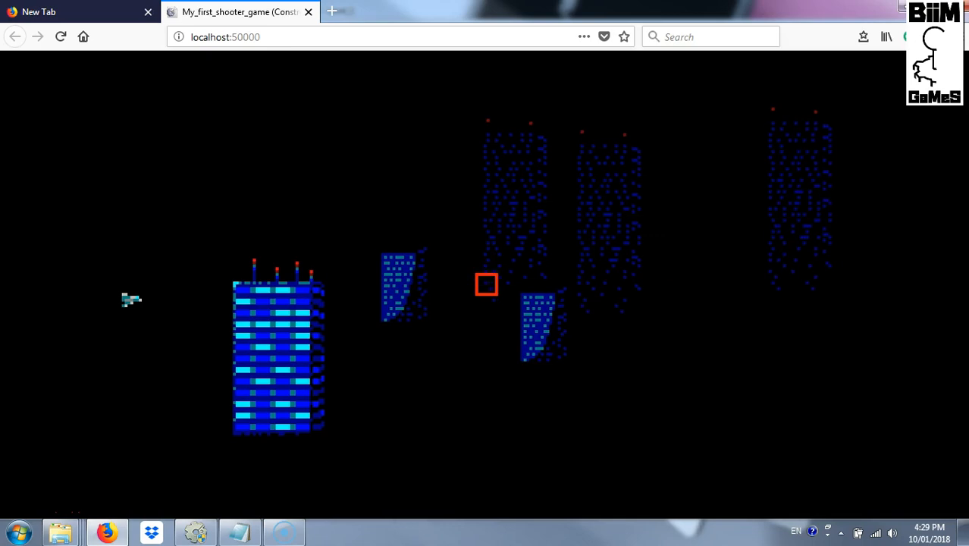
key(Right)
key(Right)
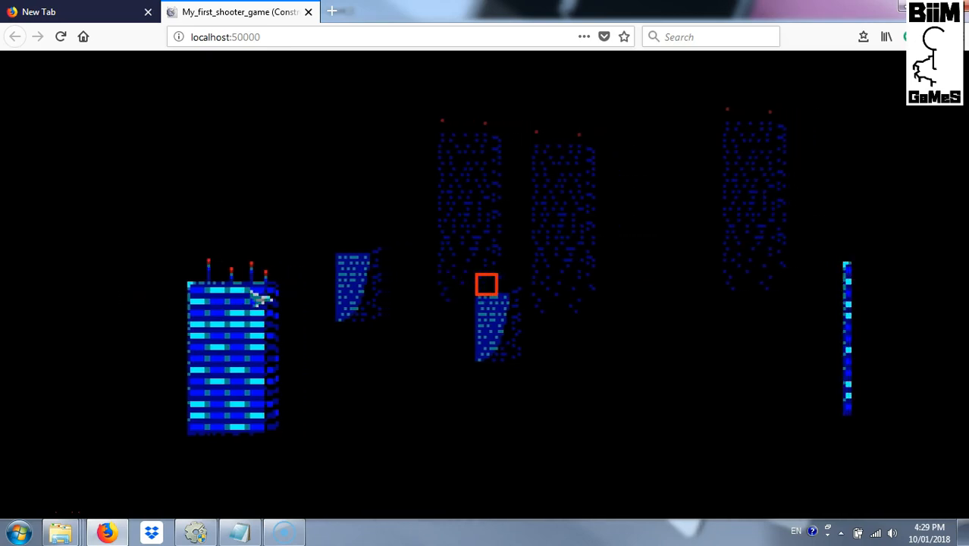
key(Right)
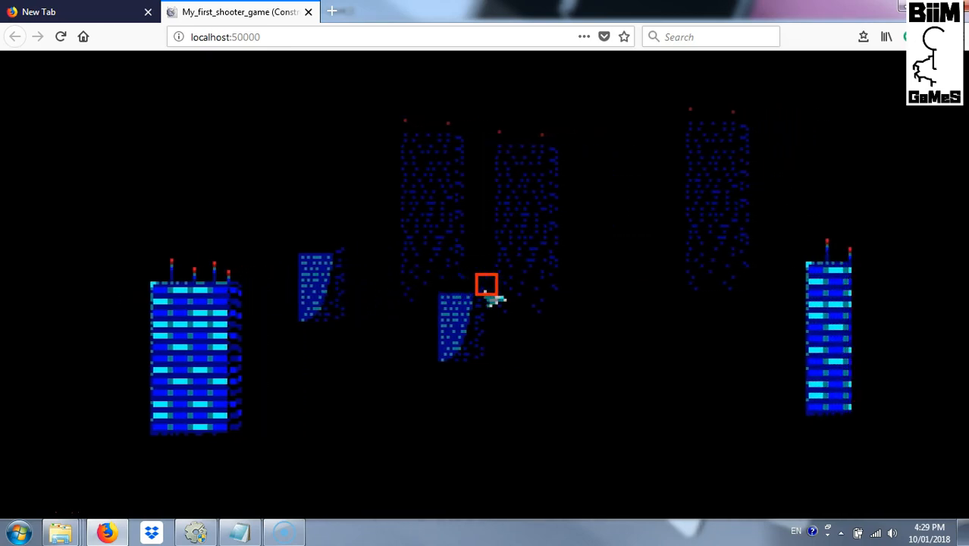
key(Right)
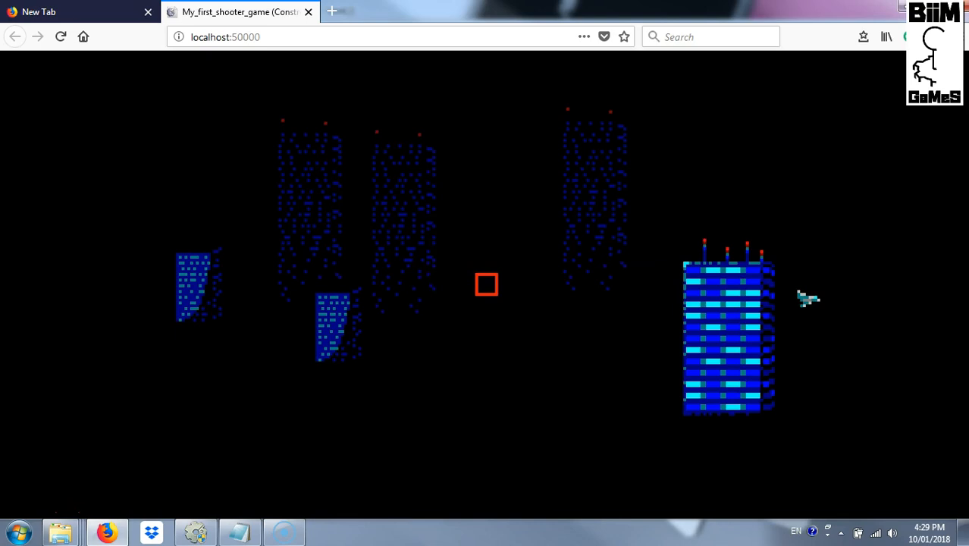
key(Left)
key(Left)
key(Up)
key(space)
key(Down)
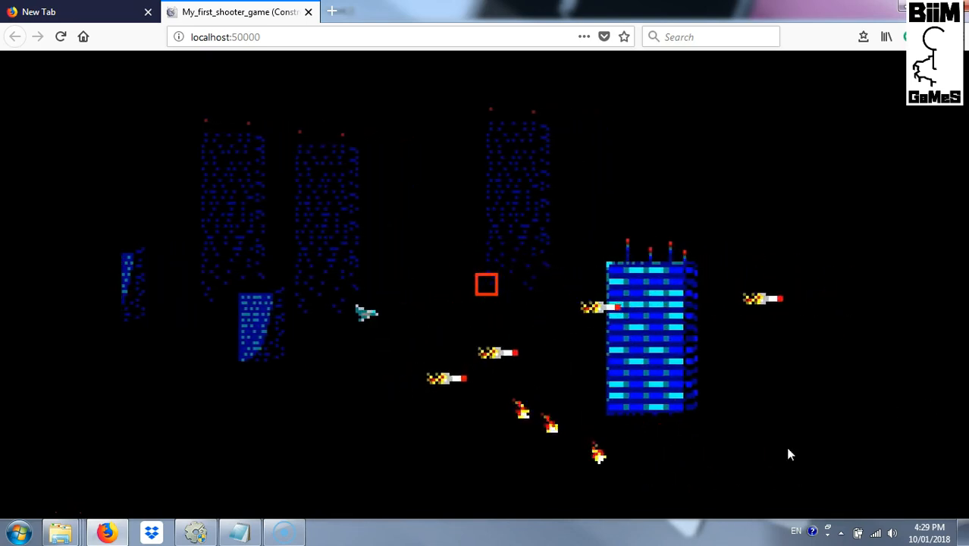
- Switch back to Construct 2 and set the X limit to Camera.X-110 in both the auto-push sub-event and the Left arrow event
click(198, 534)
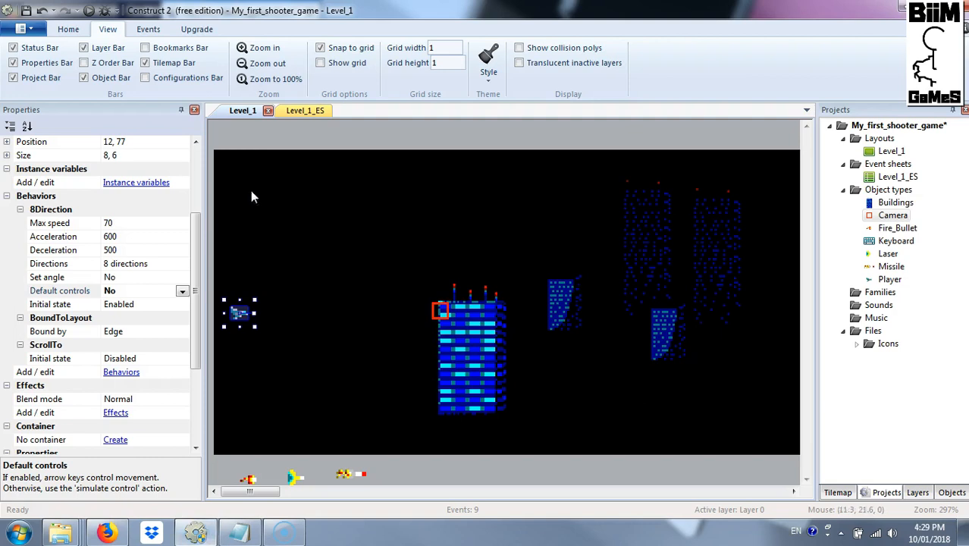
click(300, 111)
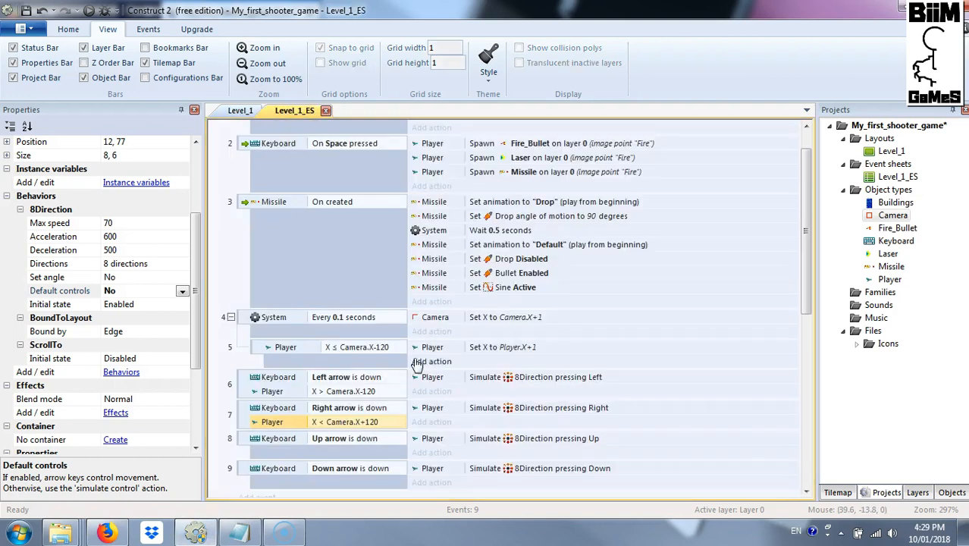
double_click(392, 347)
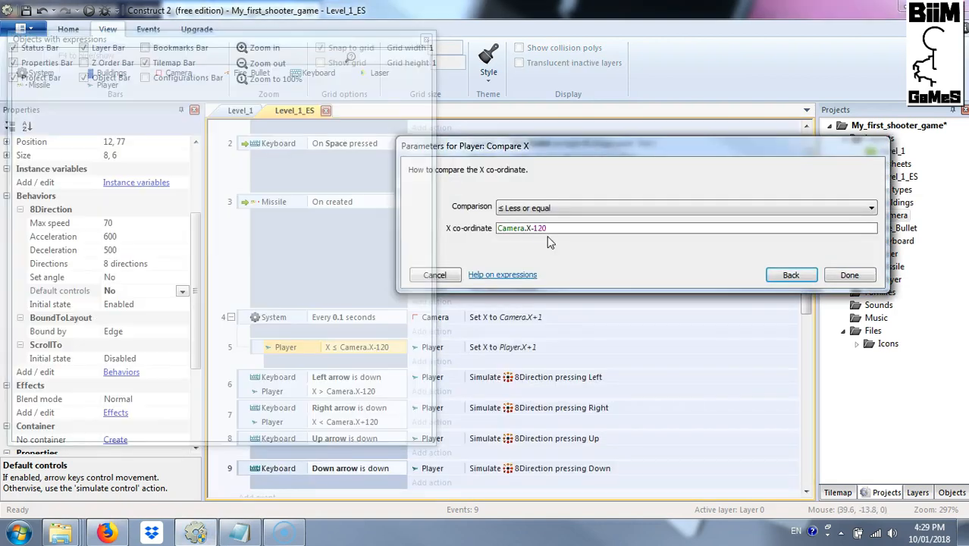
click(564, 229)
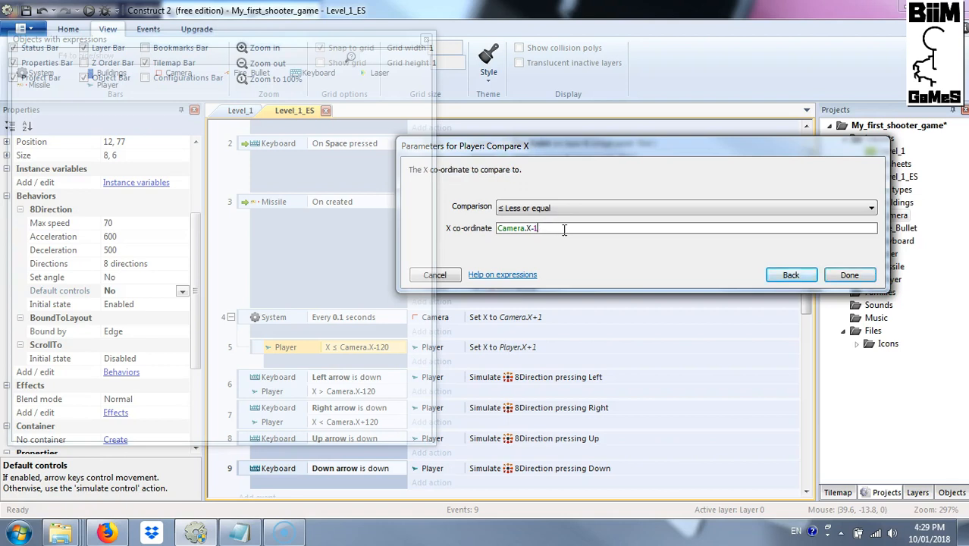
key(Return)
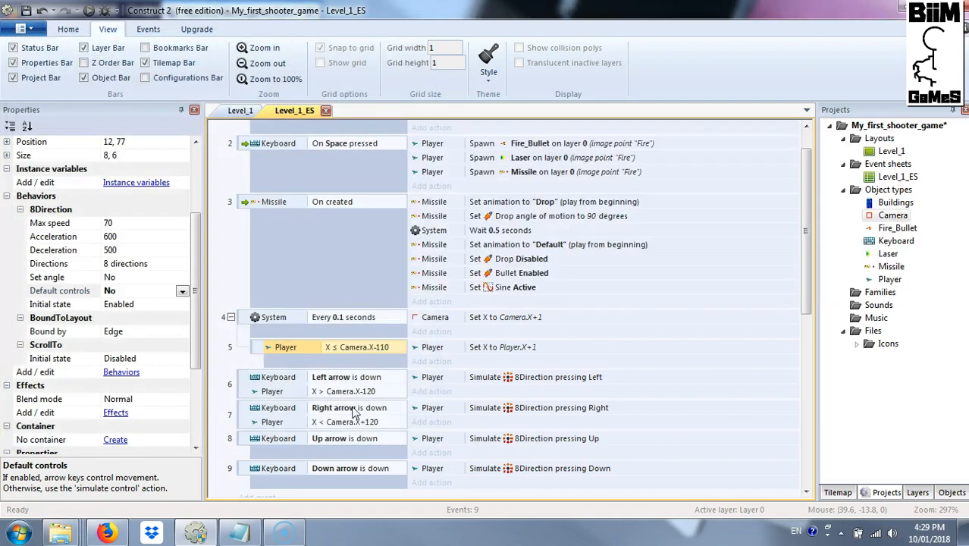
double_click(379, 393)
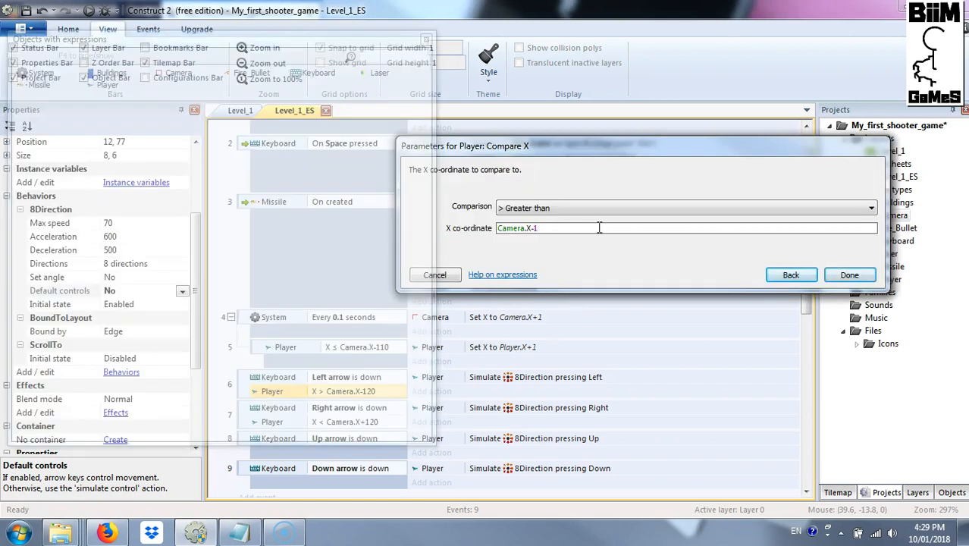
key(Return)
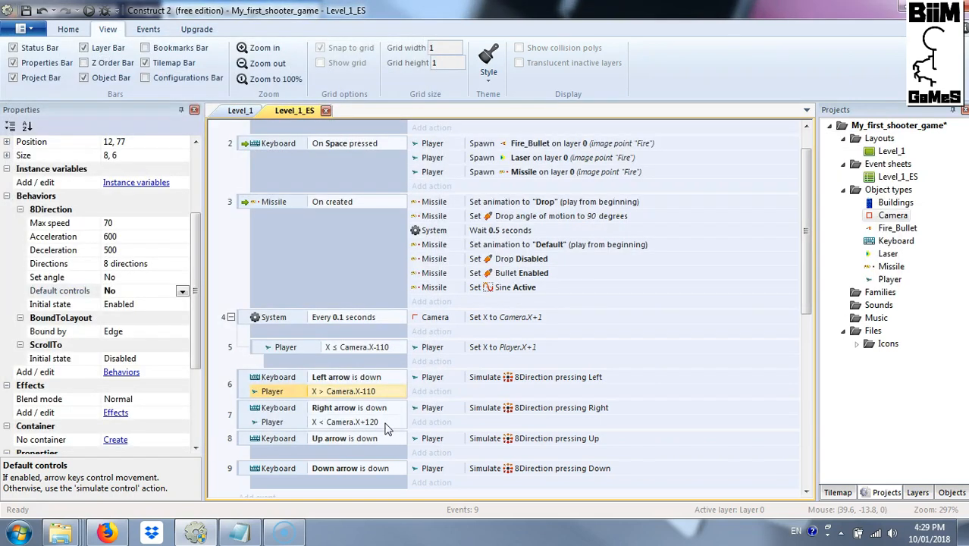
- Set the Player X limit in the Right arrow is down event to Less than Camera.X+110
double_click(383, 424)
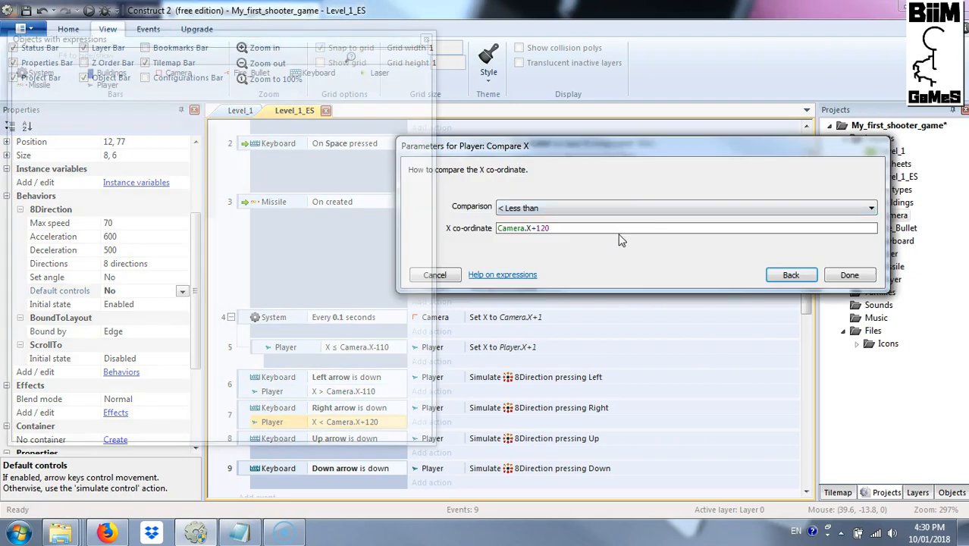
click(623, 231)
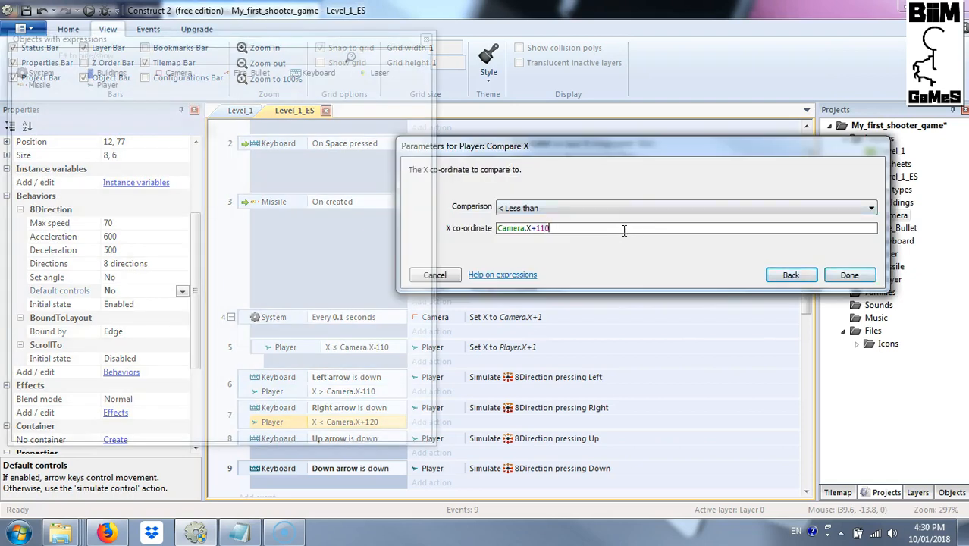
key(Return)
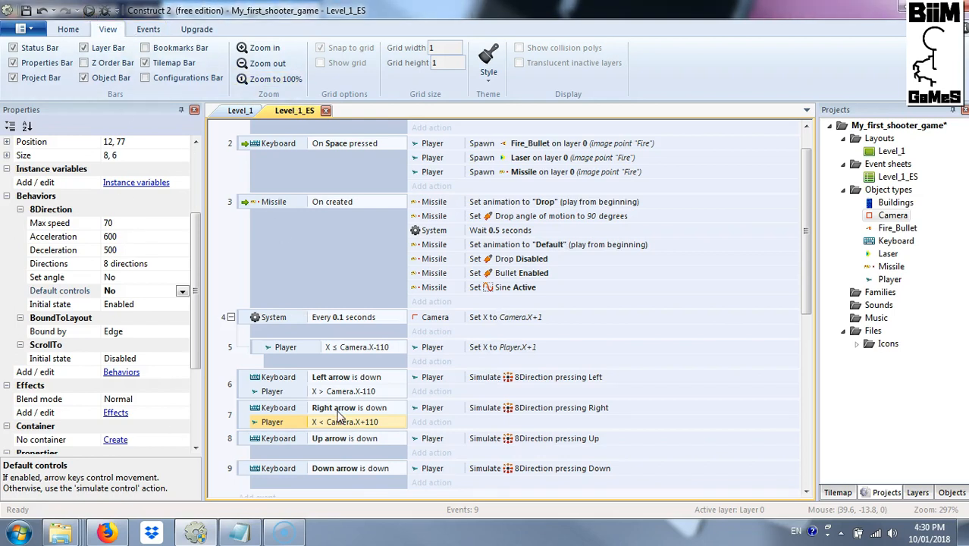
- Run the layout preview and test how far the Player moves horizontally around the Camera
key(F5)
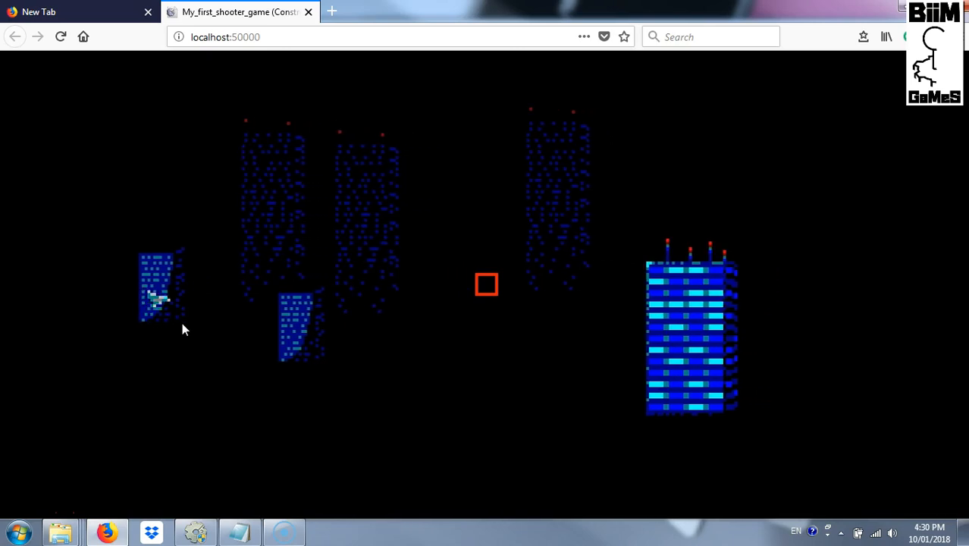
key(Right)
key(Right)
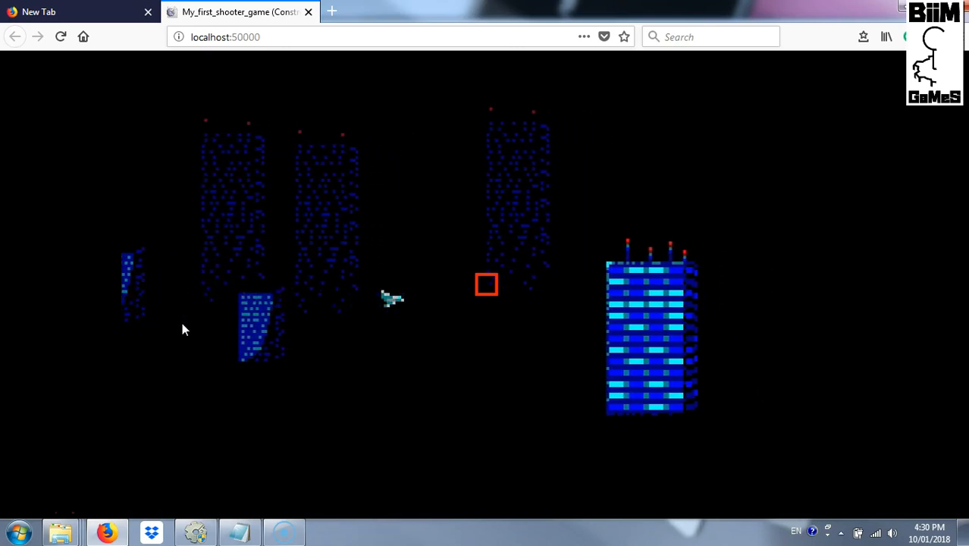
key(Right)
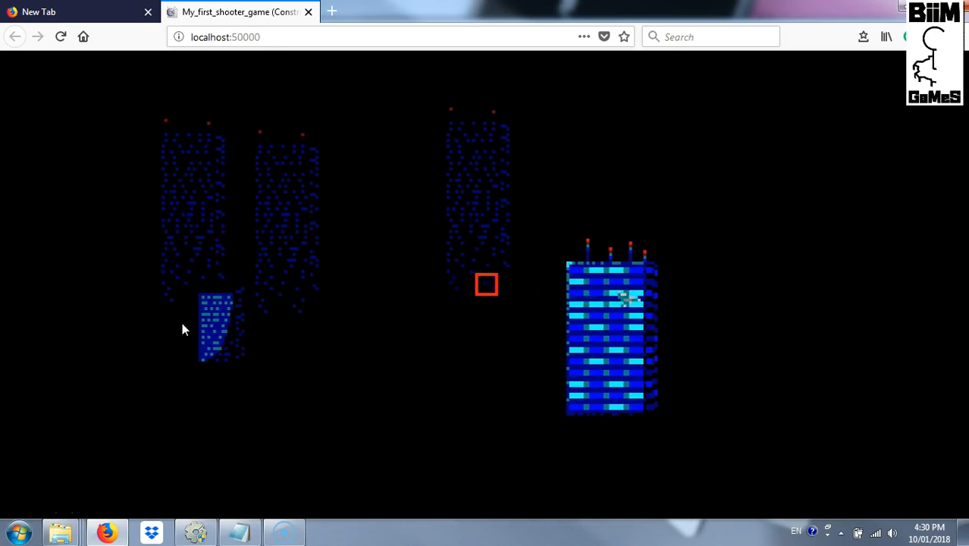
key(Left)
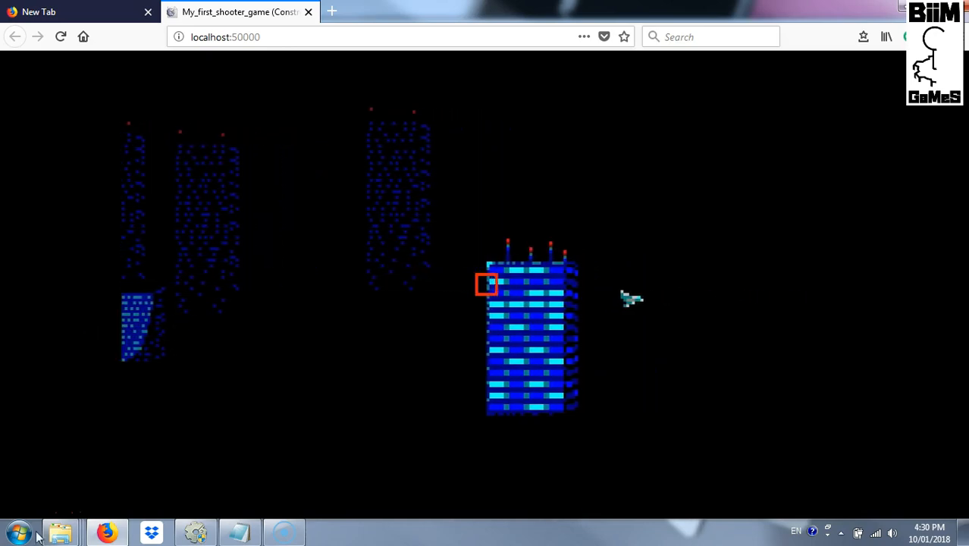
- Switch back to Construct 2 and add a new layer above Layer 0
click(210, 531)
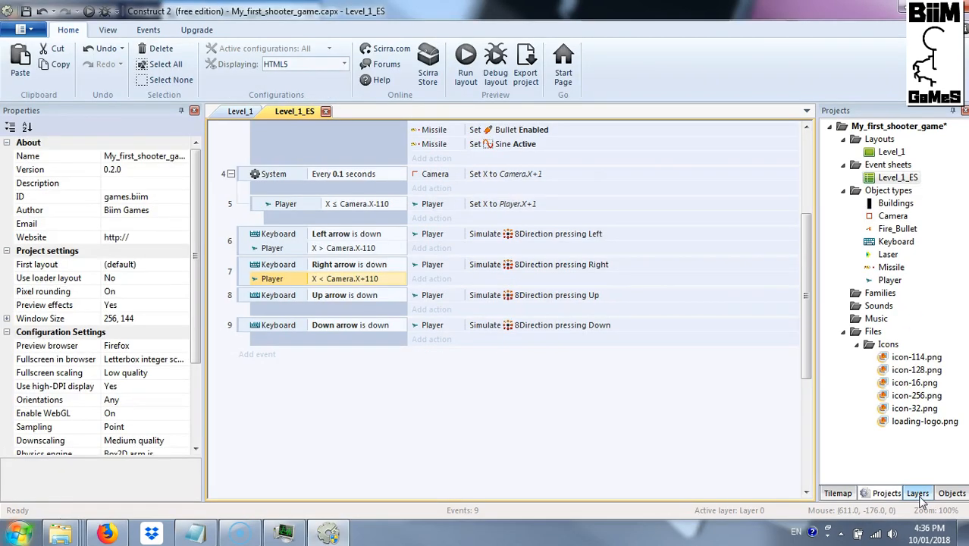
click(917, 494)
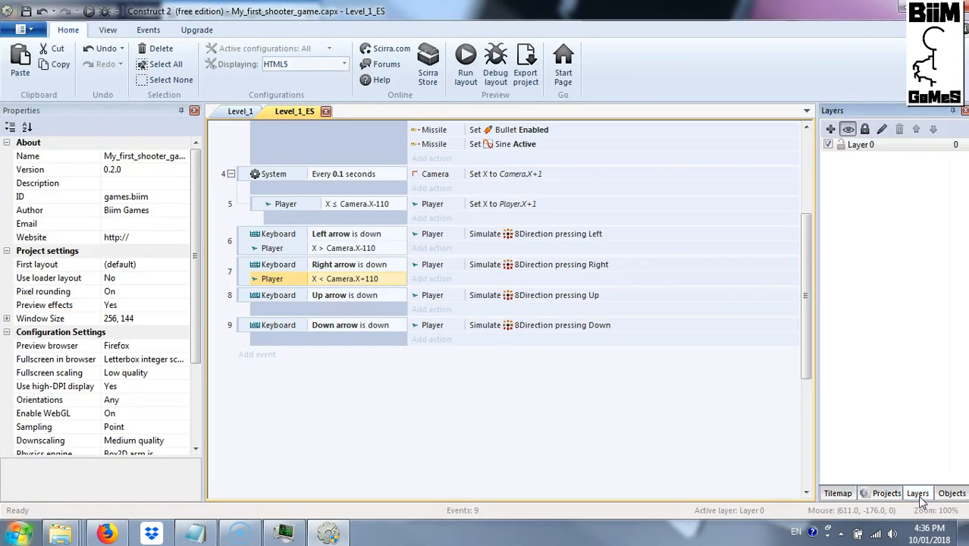
click(858, 148)
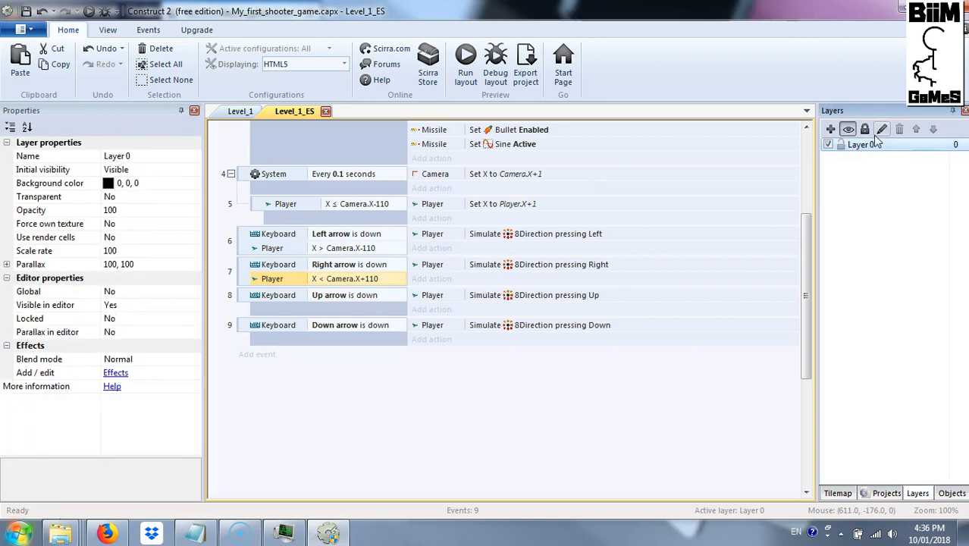
click(831, 129)
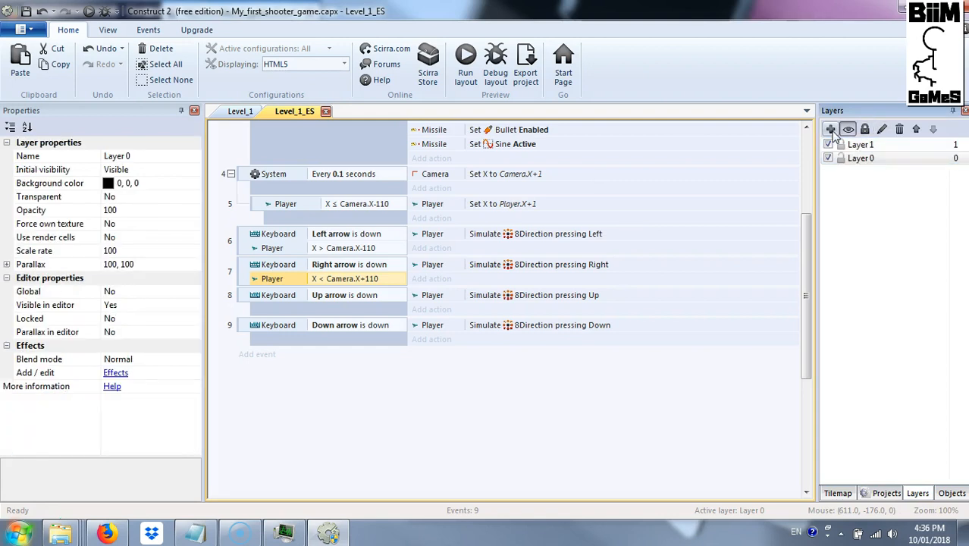
click(857, 143)
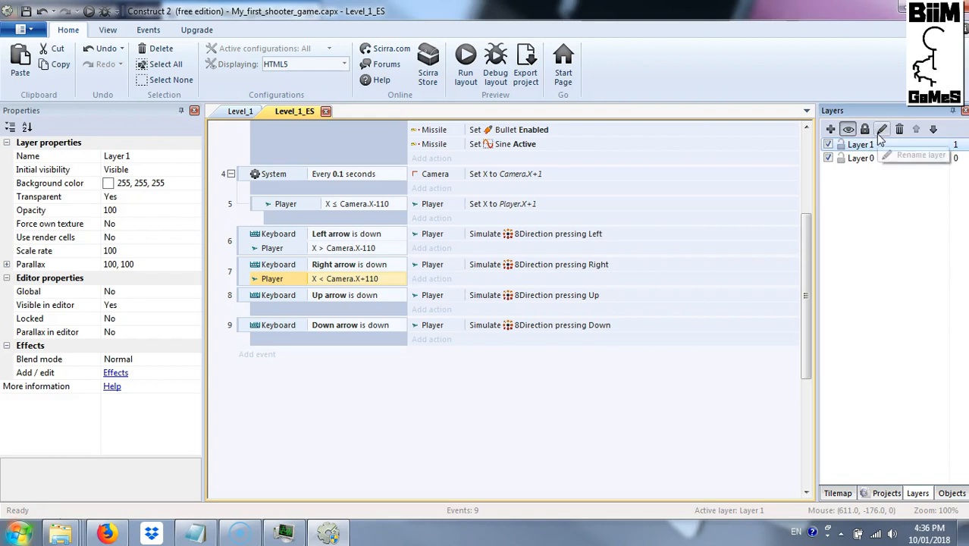
- Open the Level_1 layout and rename Layer 0, which holds the buildings, as Background
click(243, 111)
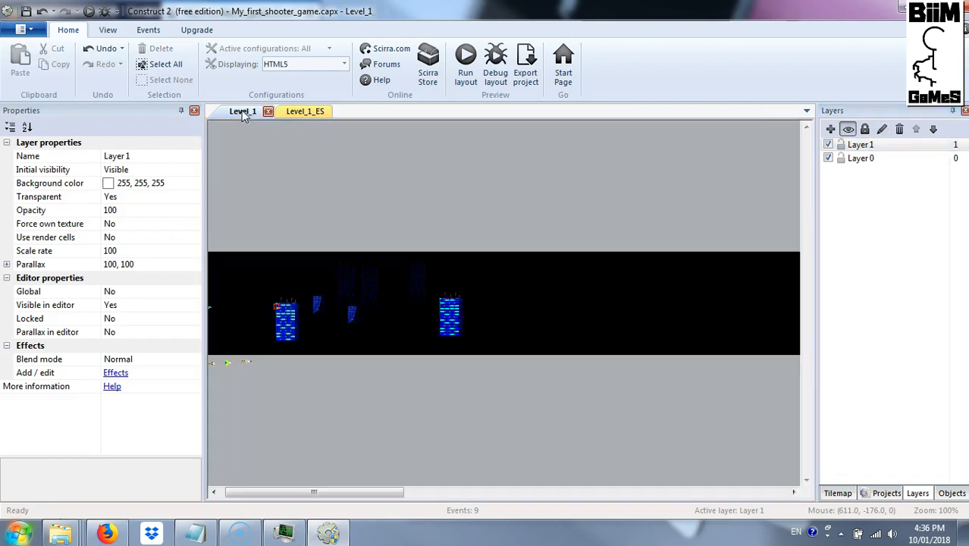
click(286, 317)
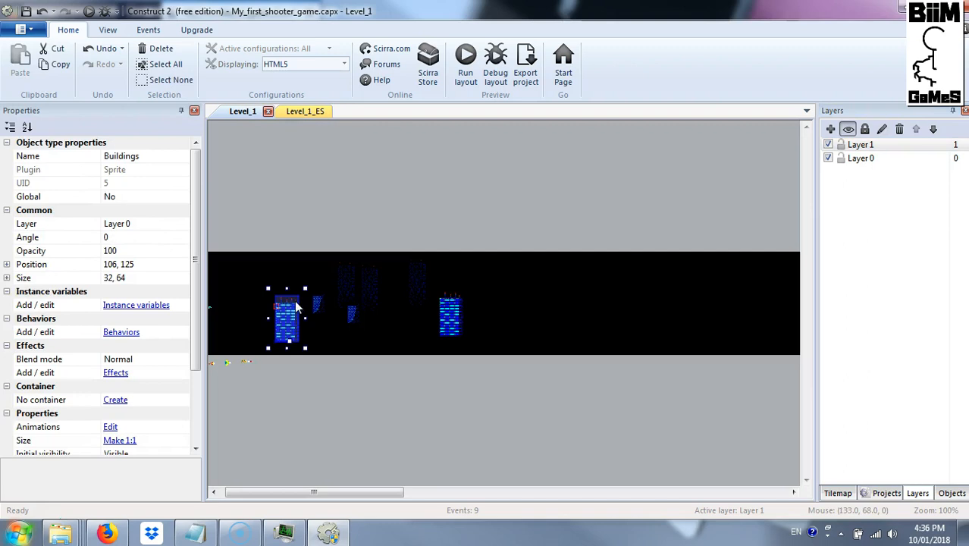
click(863, 158)
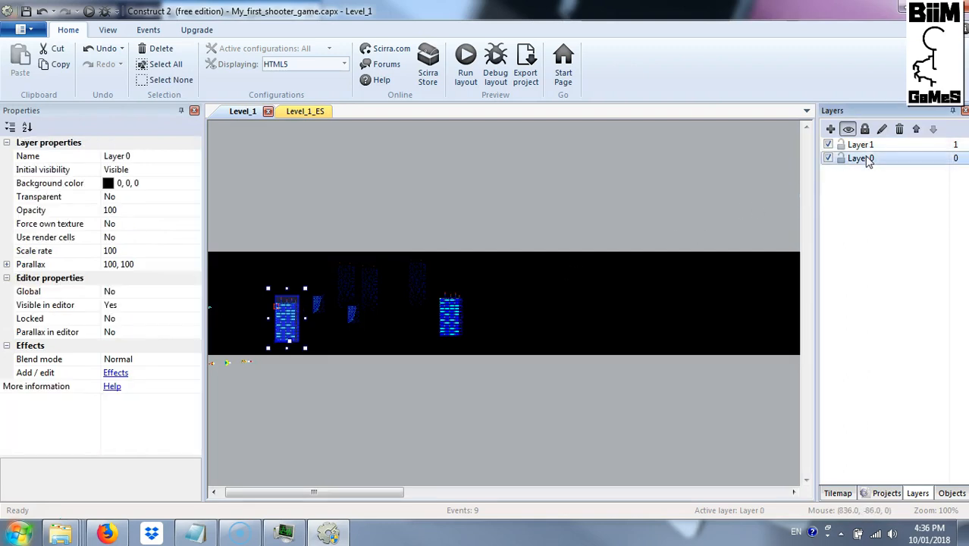
click(883, 129)
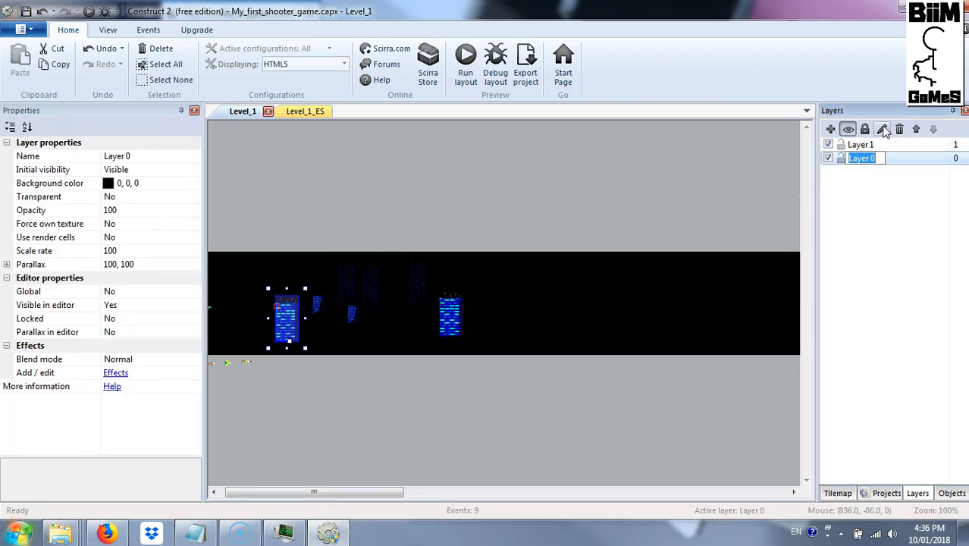
text(Backgr)
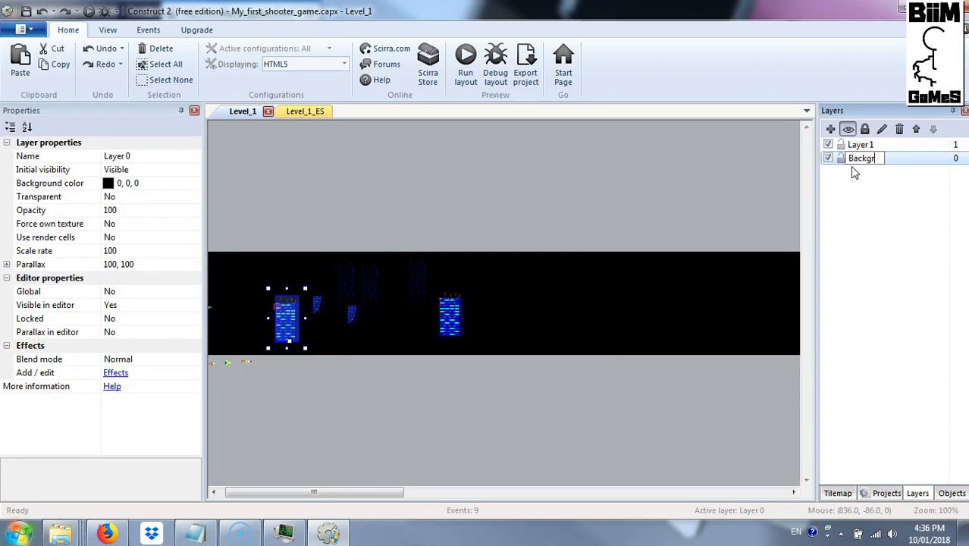
text(pound)
key(Return)
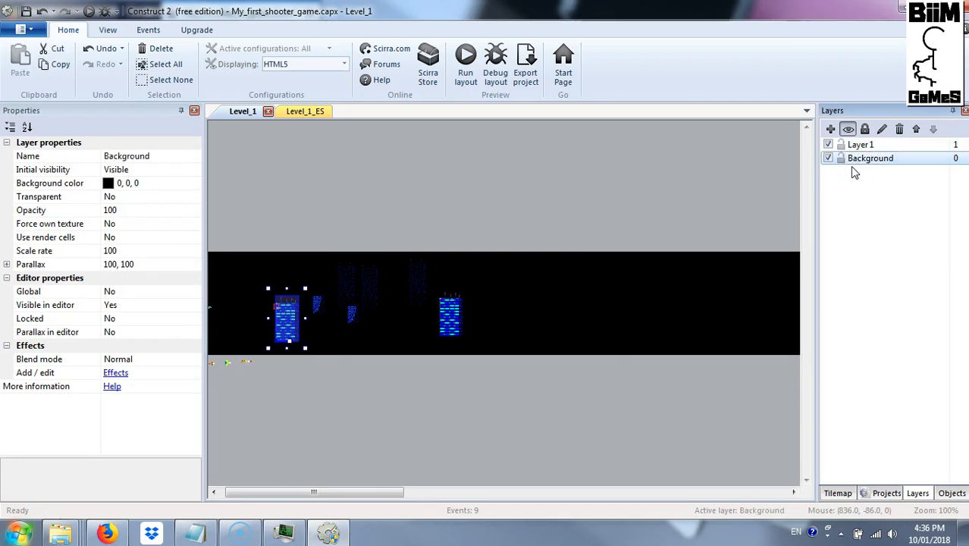
- Rename Layer 1 as Game
click(857, 144)
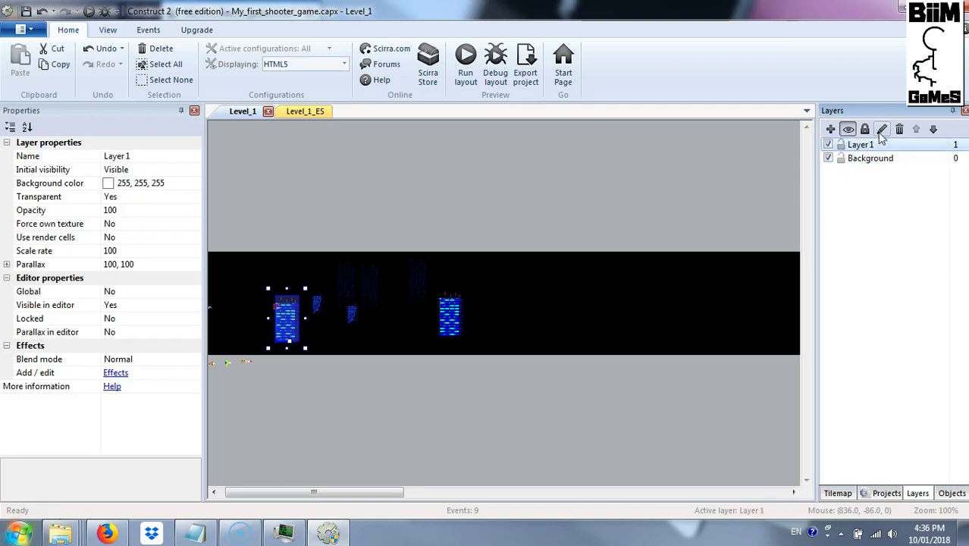
click(861, 144)
text(Game)
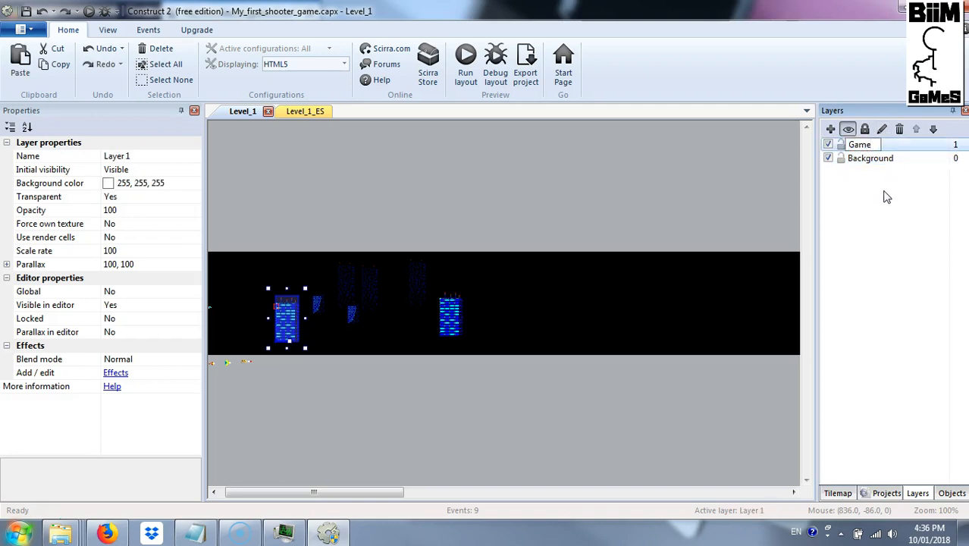
key(Return)
- Move the Player sprite at the start of the level to the Game layer
drag(389, 490, 359, 491)
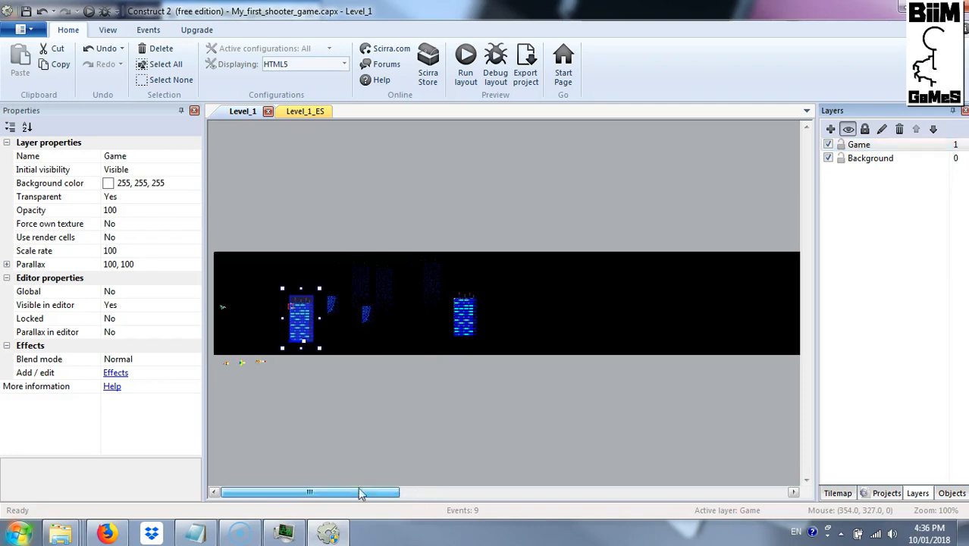
click(226, 307)
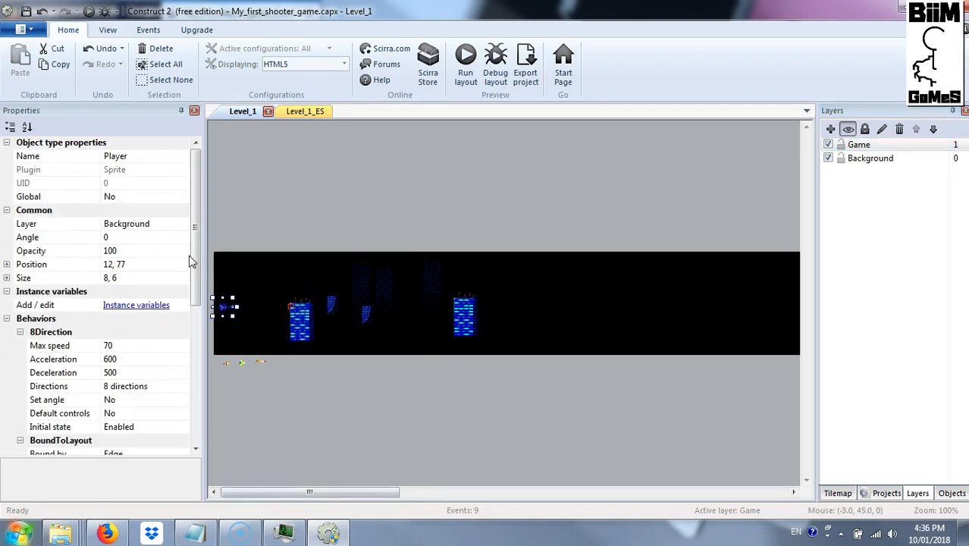
click(181, 226)
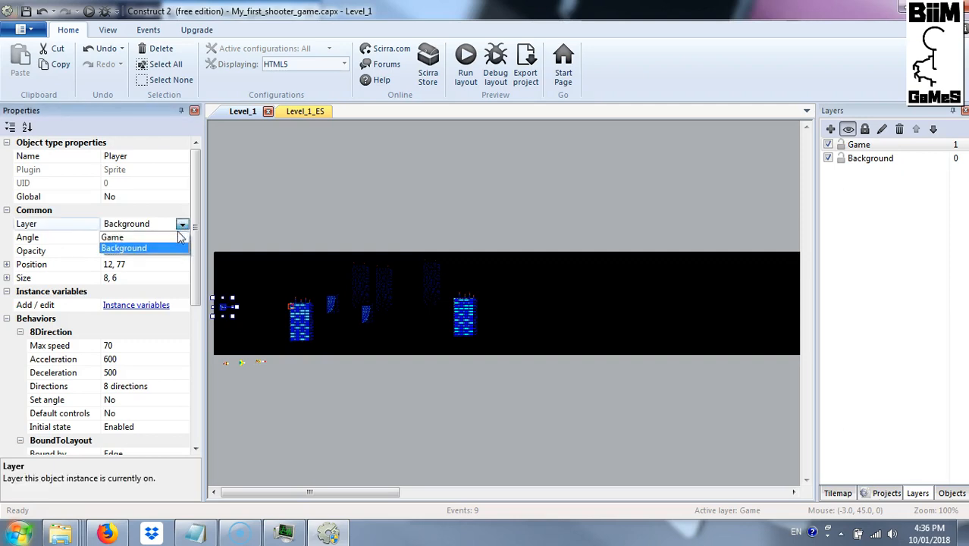
click(179, 237)
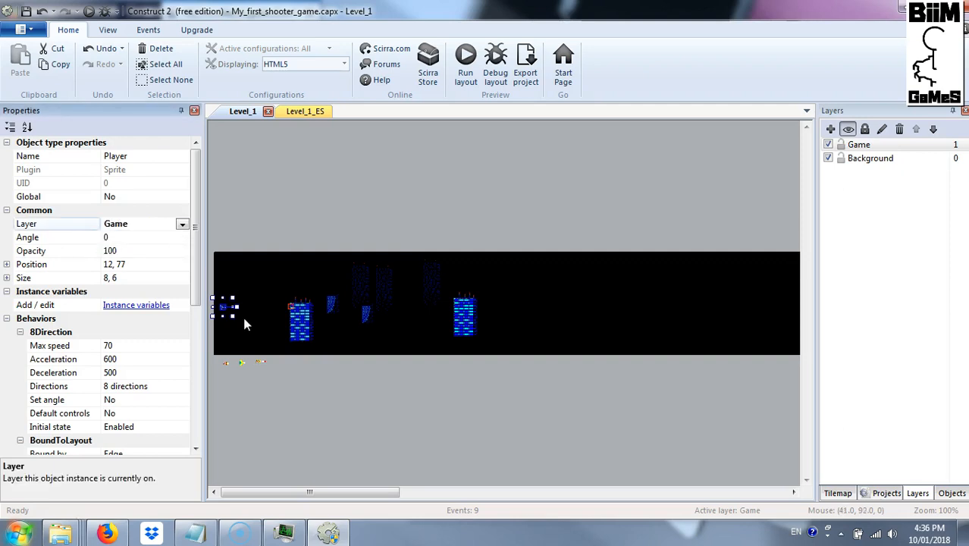